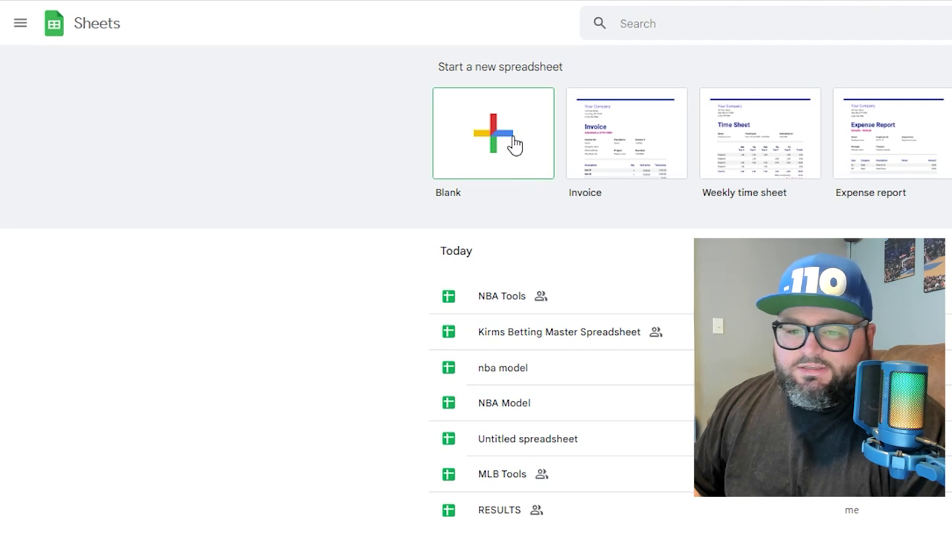
Create a blank spreadsheet and title it NBA MODEL.
{"action": "left_click", "coordinate": [514, 144]}
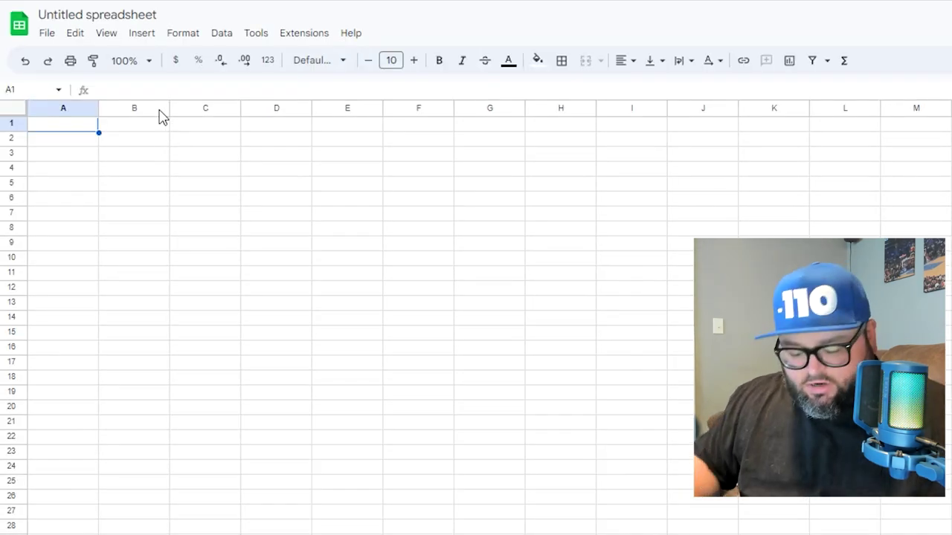
{"action": "left_click", "coordinate": [128, 18]}
{"action": "type", "text": "NBA MODEL"}
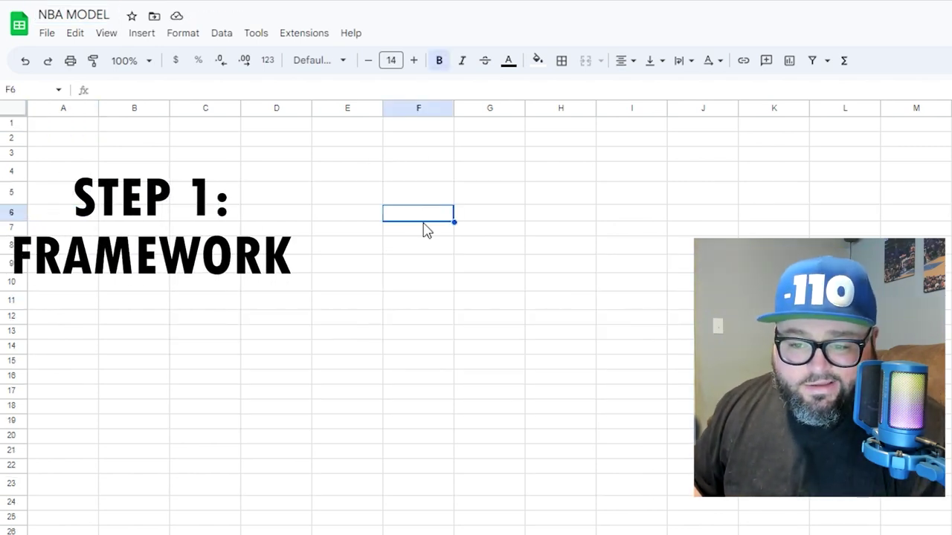
Enter BULLS and PISTONS headers in F6 and H6, with OFFENSE and DEFENSE columns under each.
{"action": "type", "text": "BUK"}
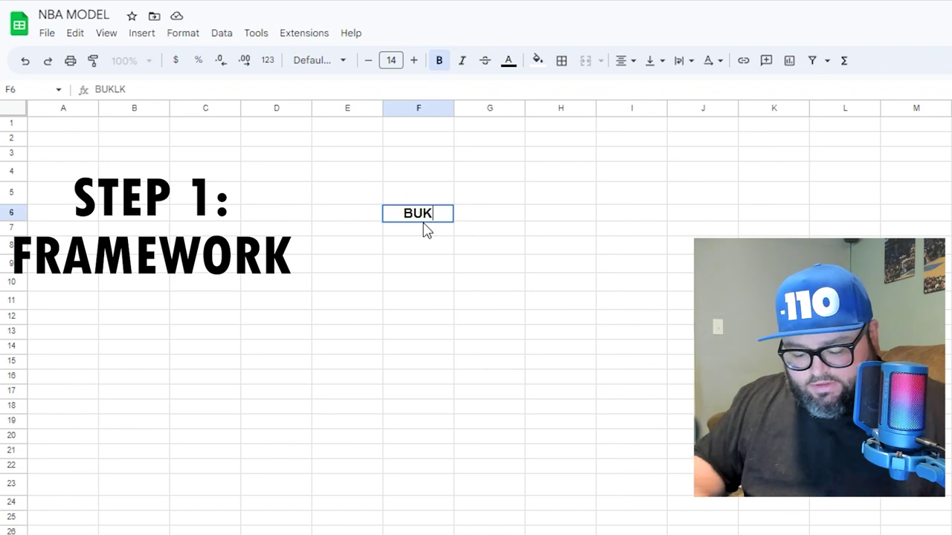
{"action": "type", "text": "LLS"}
{"action": "key", "text": "Tab"}
{"action": "key", "text": "Tab"}
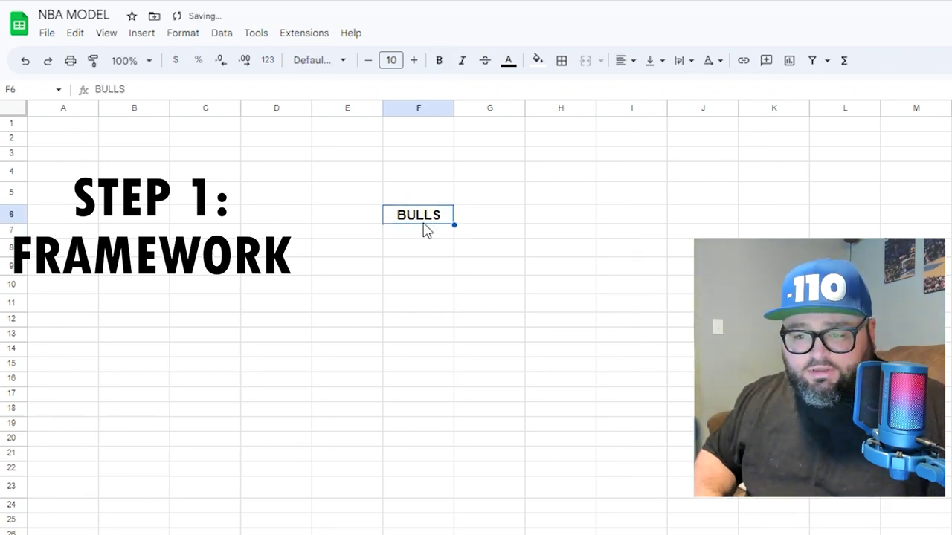
{"action": "type", "text": "PISTONS"}
{"action": "key", "text": "Return"}
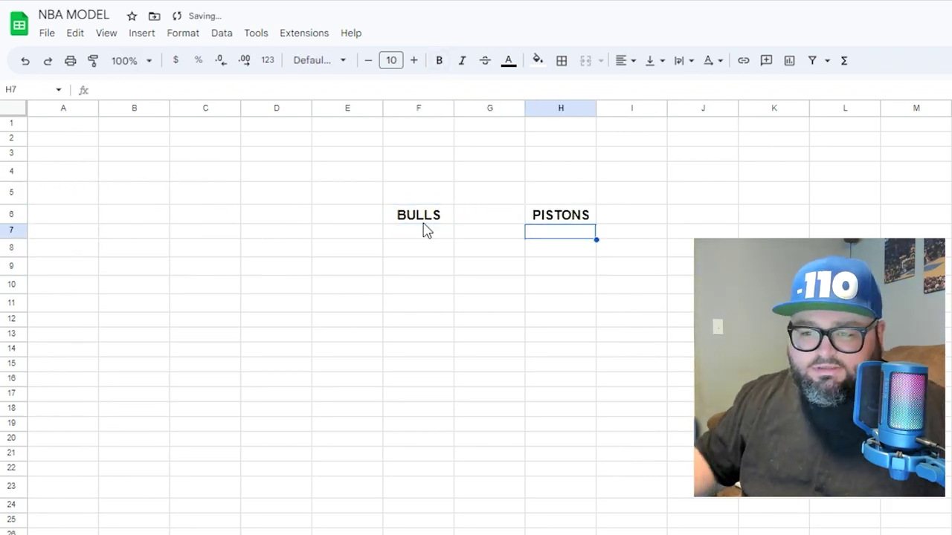
{"action": "left_click", "coordinate": [418, 234]}
{"action": "type", "text": "OFFENS"}
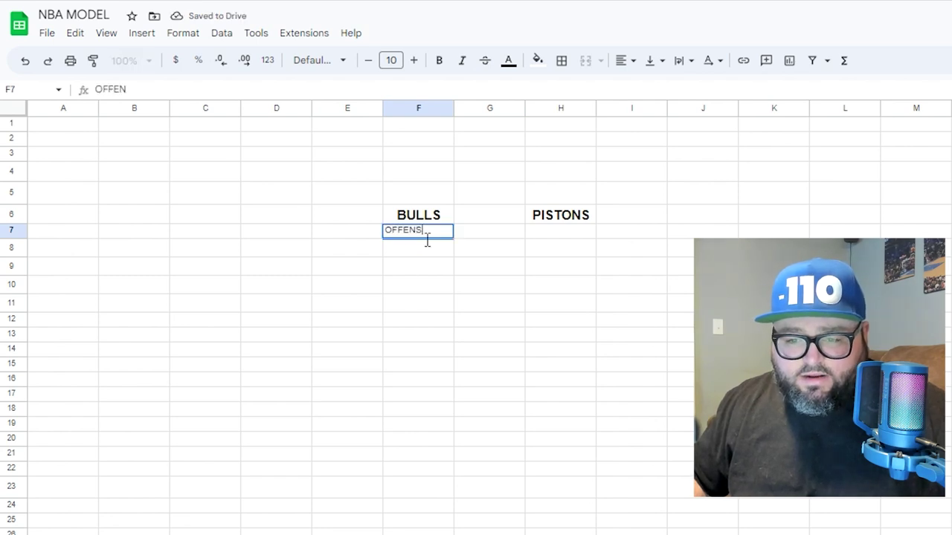
{"action": "type", "text": "E"}
{"action": "key", "text": "Tab"}
{"action": "type", "text": "DEFENSE"}
{"action": "key", "text": "Tab"}
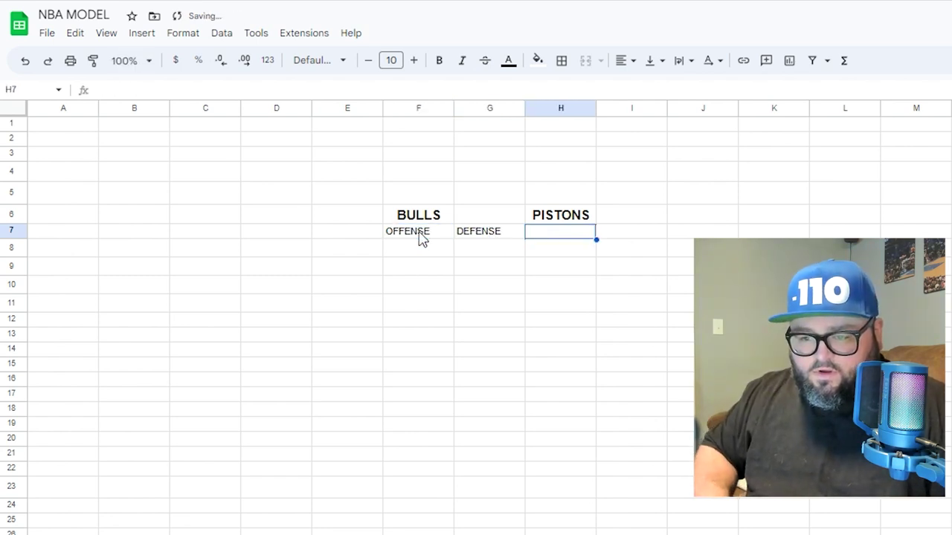
{"action": "key", "text": "Tab"}
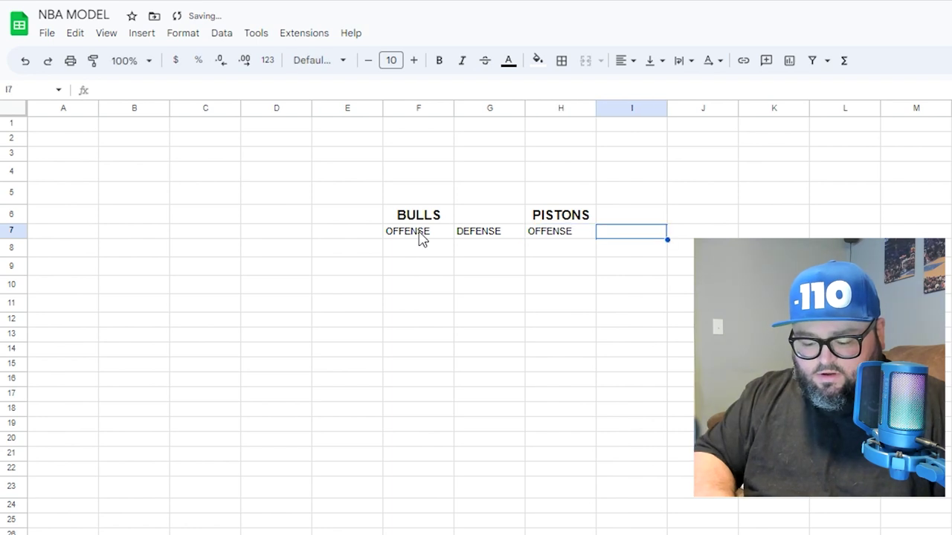
{"action": "key", "text": "Return"}
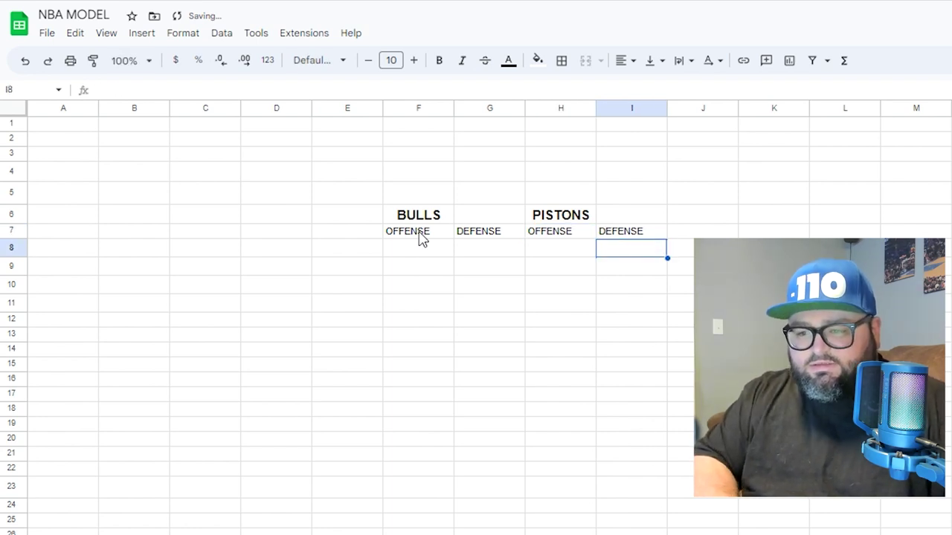
Add the row labels EFG, ORB, TO and FT in E8:E11.
{"action": "left_click", "coordinate": [370, 256]}
{"action": "type", "text": "EFG"}
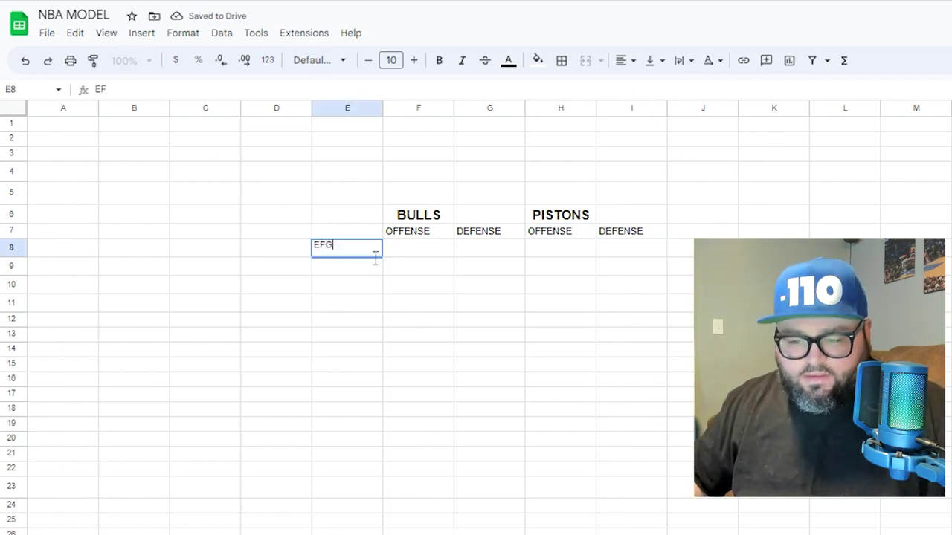
{"action": "key", "text": "Return"}
{"action": "type", "text": "ORB"}
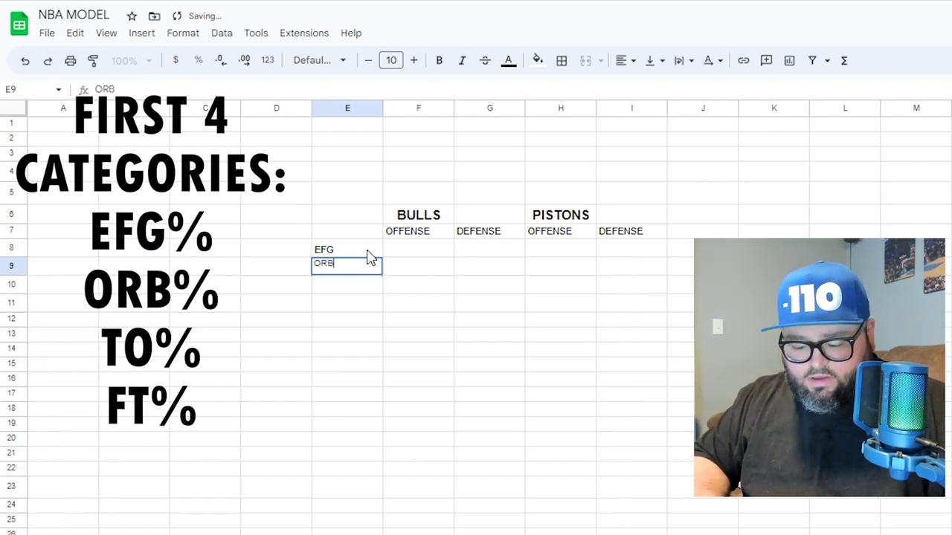
{"action": "key", "text": "Return"}
{"action": "type", "text": "TO"}
{"action": "key", "text": "Return"}
{"action": "type", "text": "FT"}
{"action": "key", "text": "Return"}
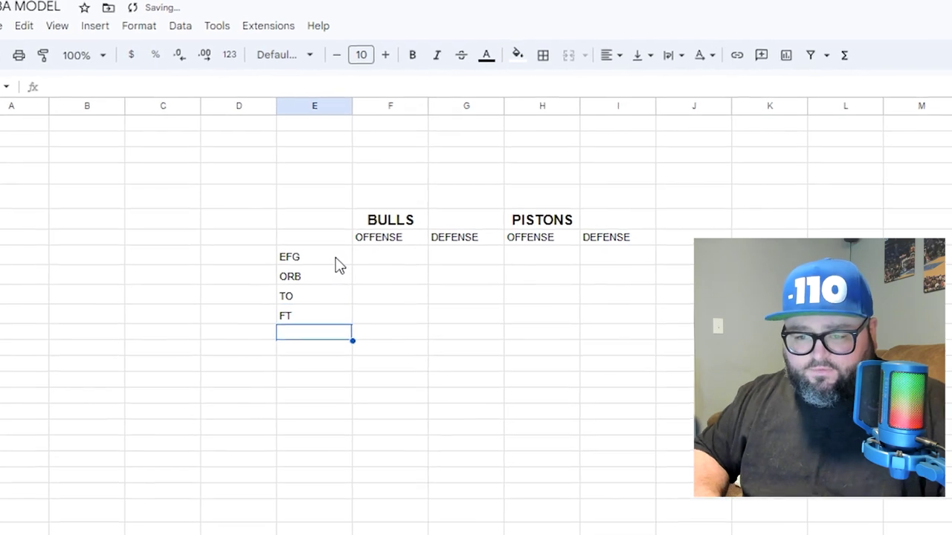
{"action": "left_click", "coordinate": [440, 222]}
Shade the Bulls header and stat columns light red.
{"action": "left_click_drag", "start_coordinate": [380, 225], "coordinate": [440, 344]}
{"action": "left_click", "coordinate": [484, 46]}
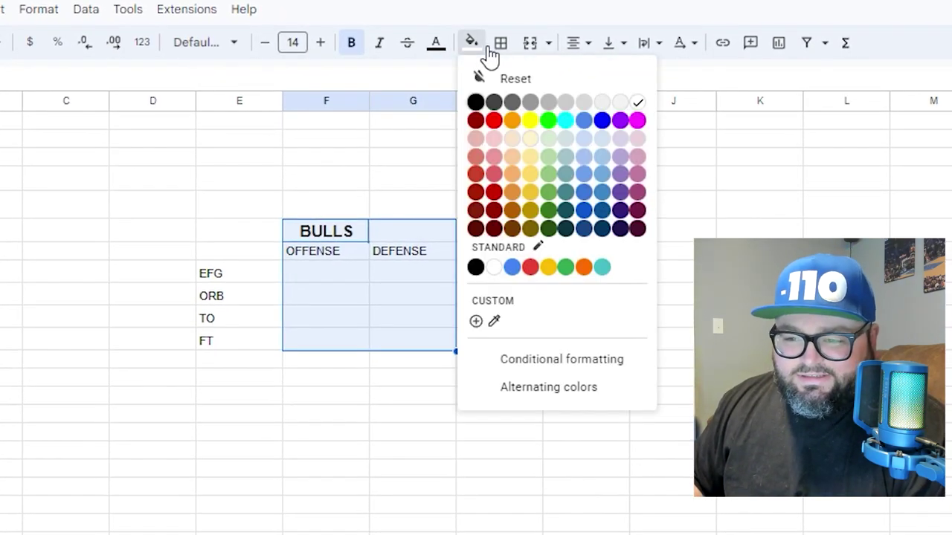
{"action": "left_click", "coordinate": [504, 147]}
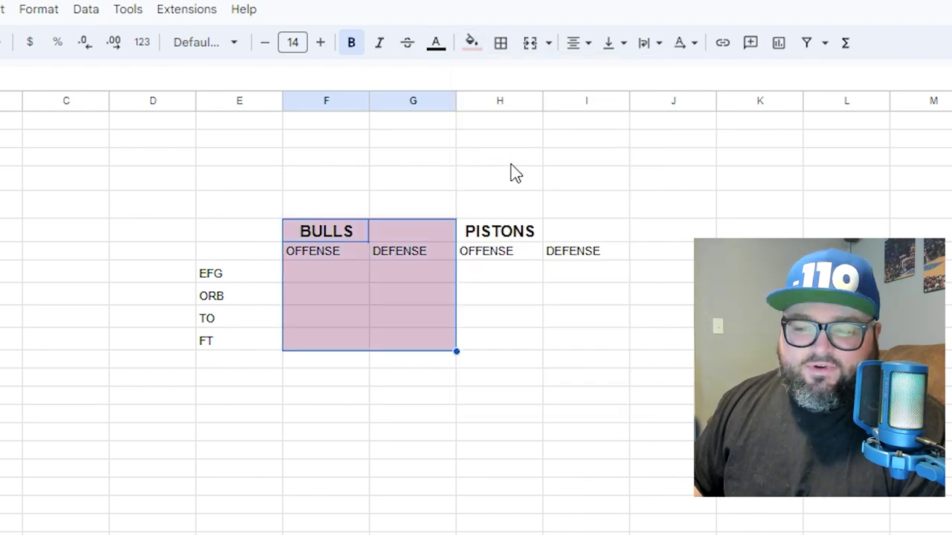
{"action": "left_click", "coordinate": [515, 163]}
Shade the Pistons header and stat columns light blue.
{"action": "left_click_drag", "start_coordinate": [521, 232], "coordinate": [610, 346]}
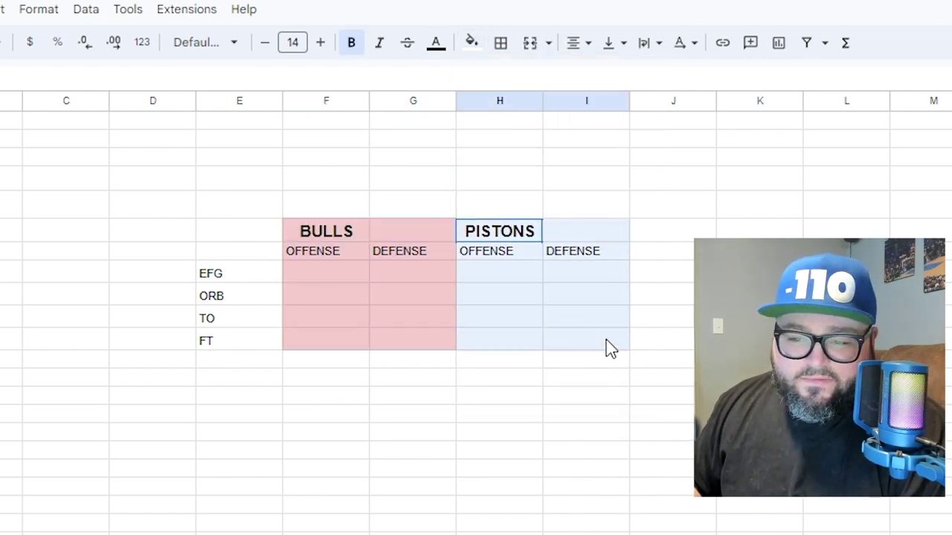
{"action": "left_click", "coordinate": [473, 45]}
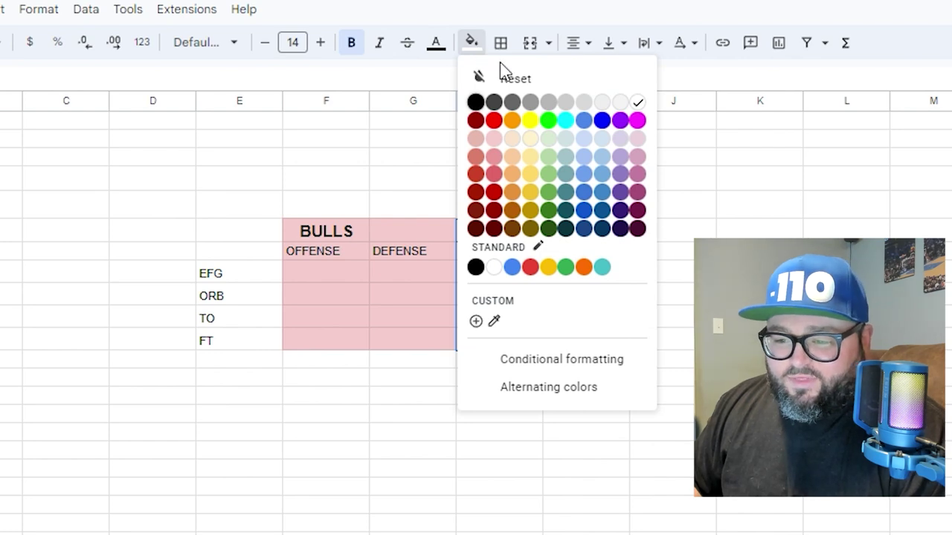
{"action": "left_click", "coordinate": [603, 143]}
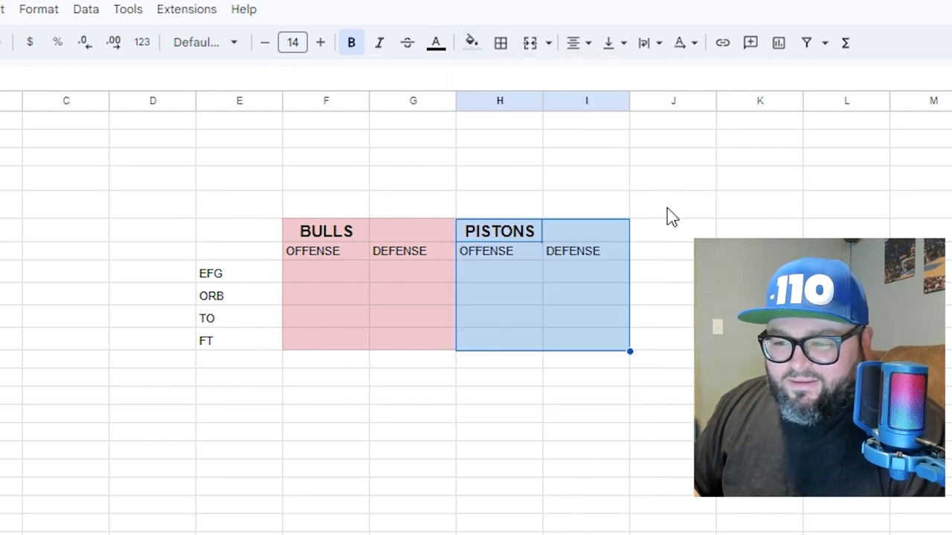
{"action": "left_click", "coordinate": [667, 235]}
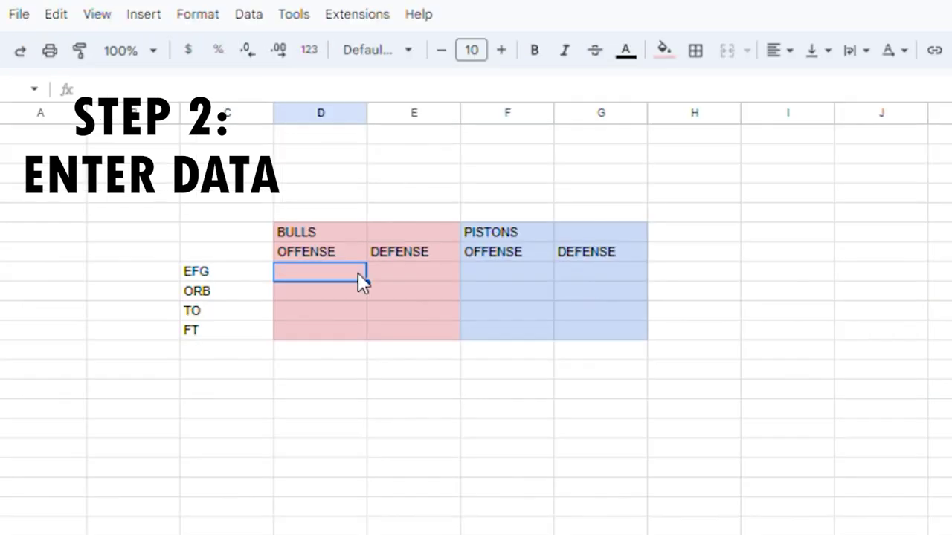
Fill in the four factors: EFG 55/54.4/52/55.7, ORB 23.6/26.4/29.2/29.8, TO 13.3/15/15/13.4, FT 25.1/25.3/29.5/29.8.
{"action": "type", "text": "55"}
{"action": "key", "text": "Tab"}
{"action": "type", "text": "54.4\t52\t55.7"}
{"action": "key", "text": "Return"}
{"action": "left_click", "coordinate": [350, 291]}
{"action": "type", "text": "23.6\t26.4\t29.2"}
{"action": "key", "text": "Tab"}
{"action": "type", "text": "29.8"}
{"action": "key", "text": "Return"}
{"action": "type", "text": "13.3\t15\t15\t13.4"}
{"action": "key", "text": "Return"}
{"action": "type", "text": "25.1\t25.3\t29.5\t29.8"}
{"action": "key", "text": "Down"}
Merge, centre and bold the BULLS and PISTONS headers at font size 12.
{"action": "left_click_drag", "start_coordinate": [408, 235], "coordinate": [328, 236]}
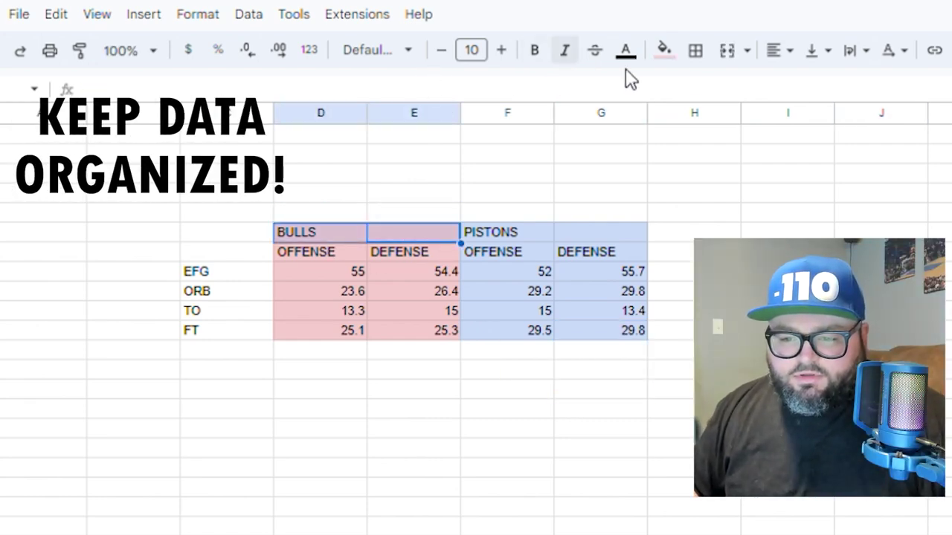
{"action": "left_click", "coordinate": [727, 67]}
{"action": "left_click", "coordinate": [537, 52]}
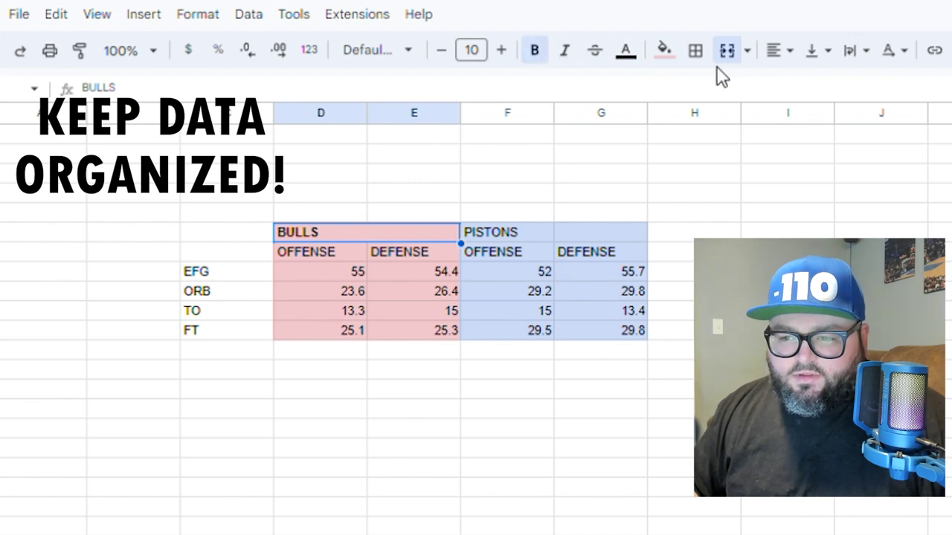
{"action": "left_click", "coordinate": [792, 53]}
{"action": "left_click", "coordinate": [807, 84]}
{"action": "left_click", "coordinate": [501, 50]}
{"action": "left_click", "coordinate": [501, 49]}
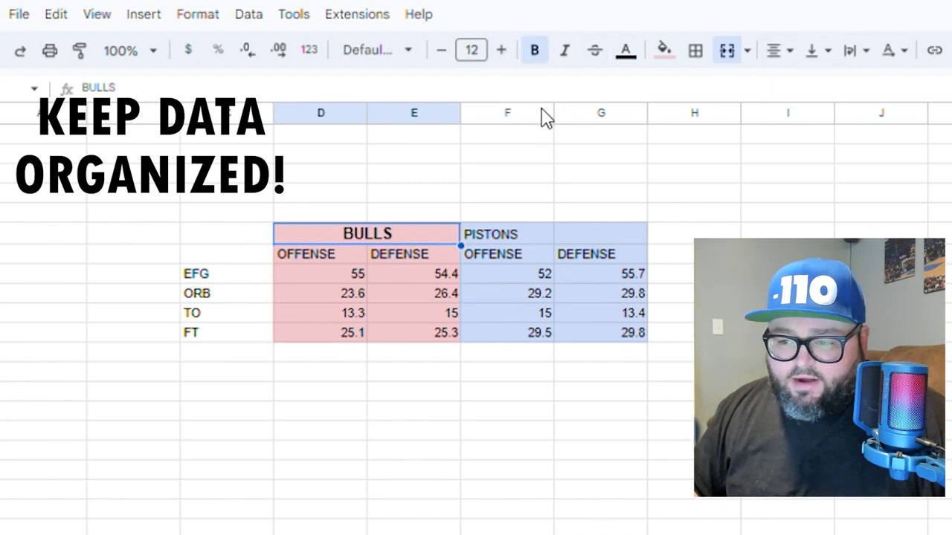
{"action": "left_click_drag", "start_coordinate": [523, 233], "coordinate": [579, 235]}
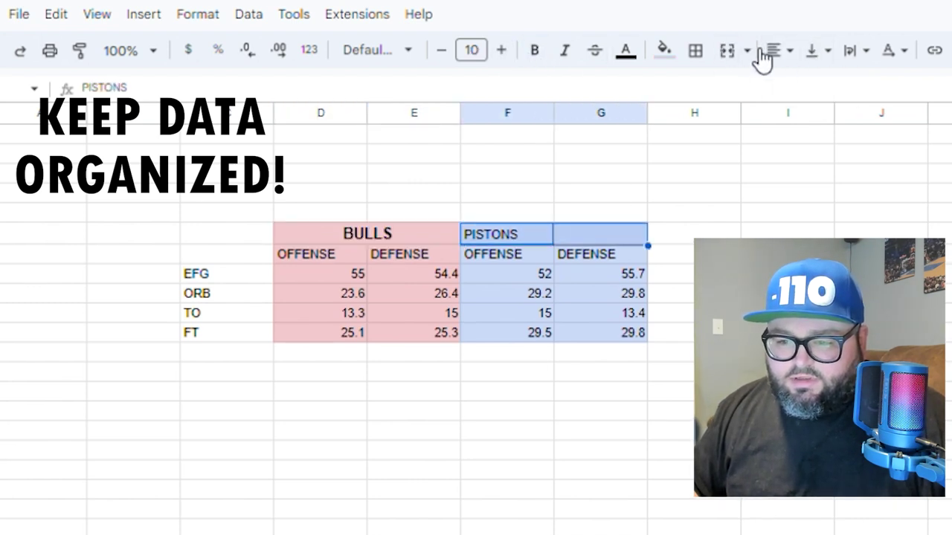
{"action": "left_click", "coordinate": [728, 52]}
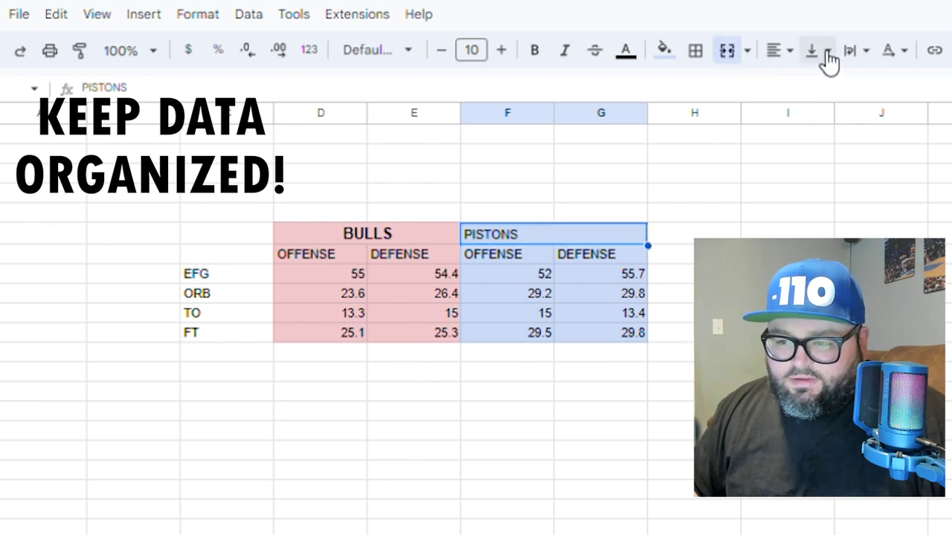
{"action": "left_click", "coordinate": [781, 53]}
{"action": "left_click", "coordinate": [807, 85]}
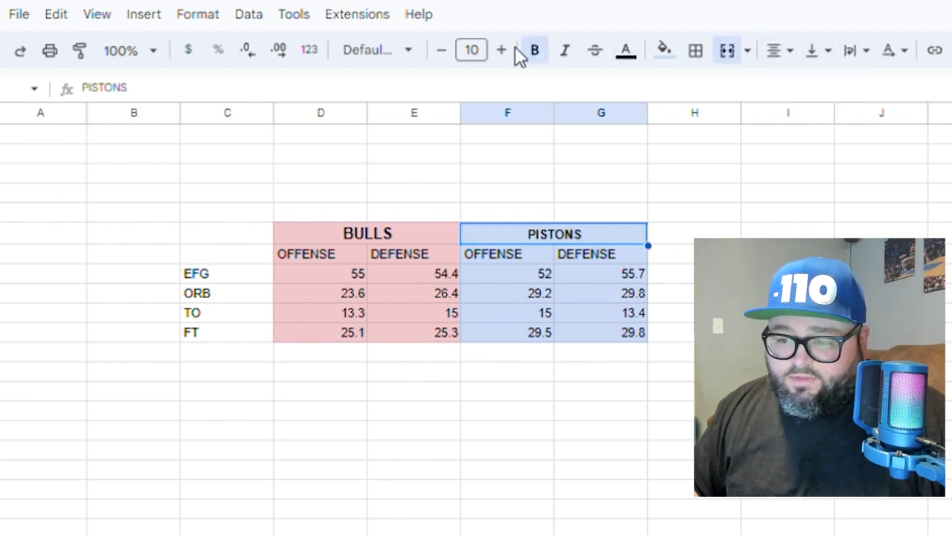
{"action": "left_click", "coordinate": [503, 51]}
{"action": "left_click", "coordinate": [504, 51]}
{"action": "left_click", "coordinate": [534, 50]}
Make the EFG, ORB, TO, FT labels bold, larger and centred.
{"action": "left_click_drag", "start_coordinate": [243, 276], "coordinate": [214, 275]}
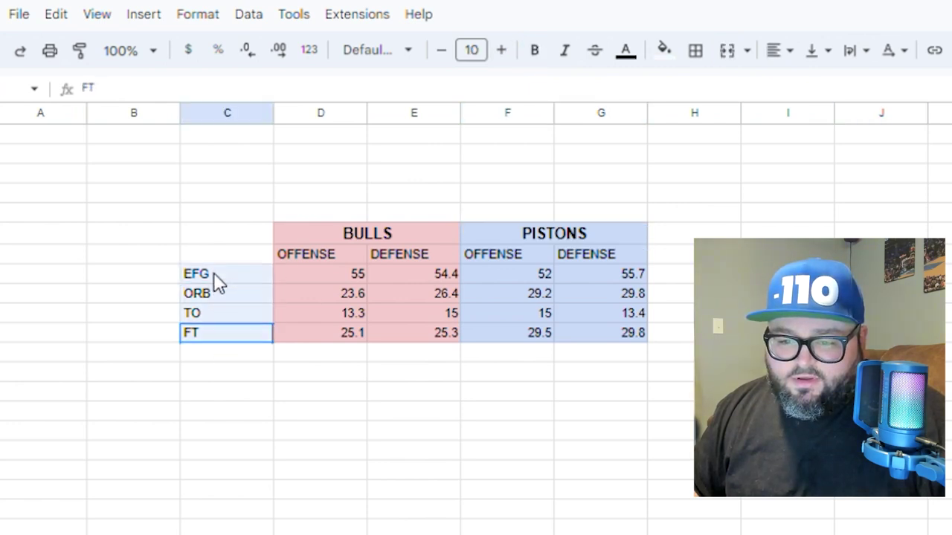
{"action": "left_click", "coordinate": [534, 49]}
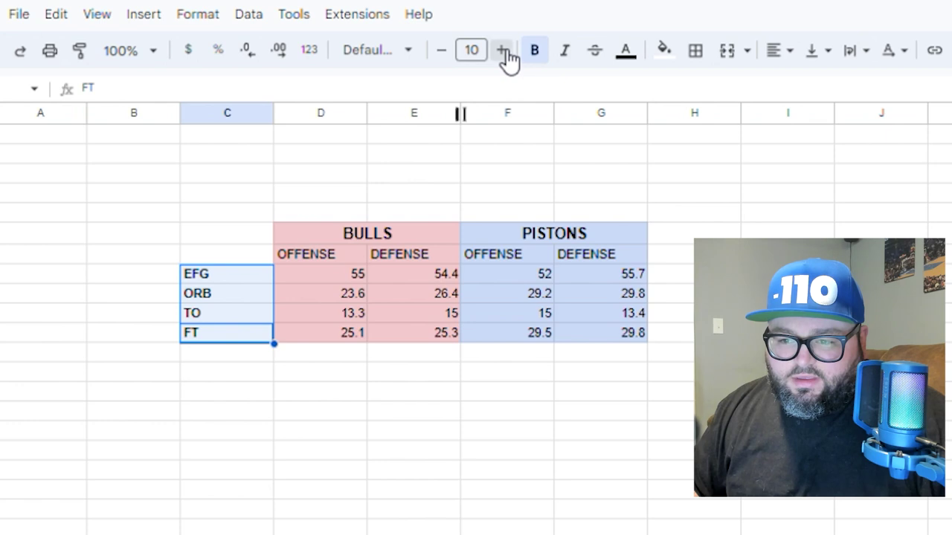
{"action": "left_click", "coordinate": [501, 50]}
{"action": "left_click", "coordinate": [501, 50]}
{"action": "left_click", "coordinate": [502, 50]}
{"action": "left_click", "coordinate": [798, 52]}
{"action": "left_click", "coordinate": [805, 83]}
{"action": "left_click", "coordinate": [669, 278]}
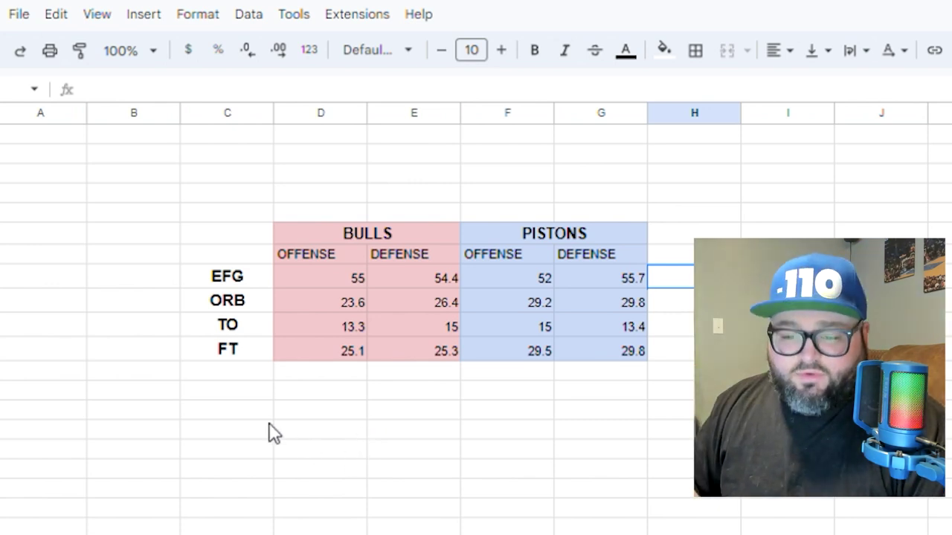
{"action": "left_click", "coordinate": [250, 394]}
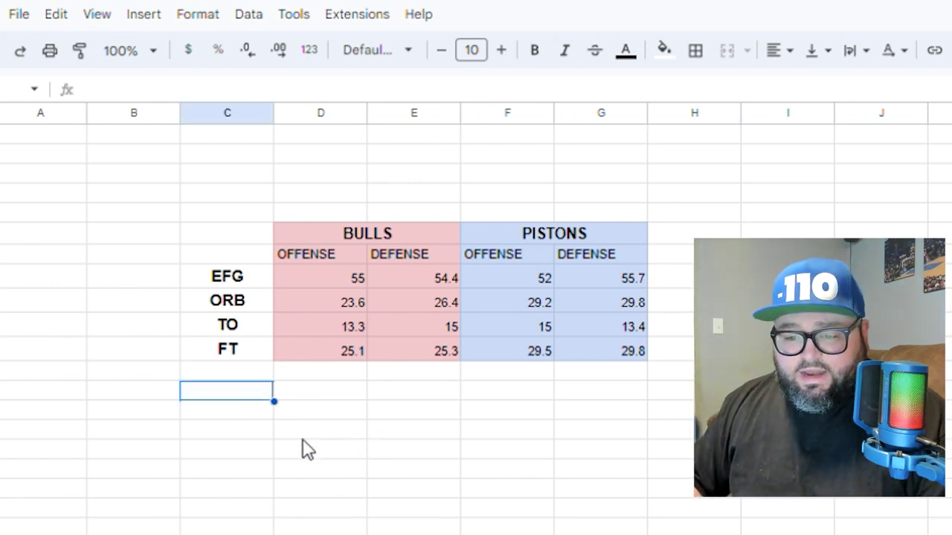
Add the row labels OFF EFF, DEF EFF and PACE below FT.
{"action": "type", "text": "OFF EFF"}
{"action": "key", "text": "Return"}
{"action": "type", "text": "DEF"}
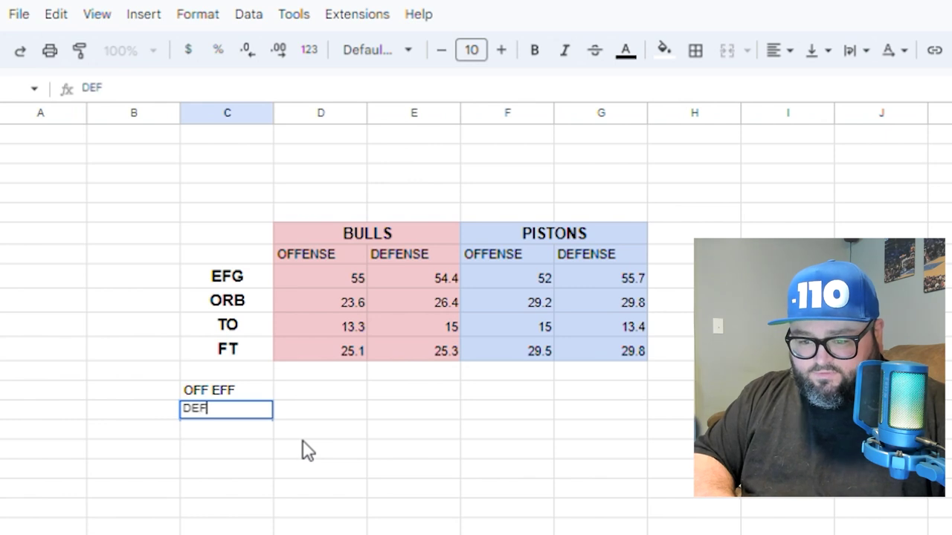
{"action": "type", "text": " EFF"}
{"action": "key", "text": "Return"}
{"action": "type", "text": "PACE"}
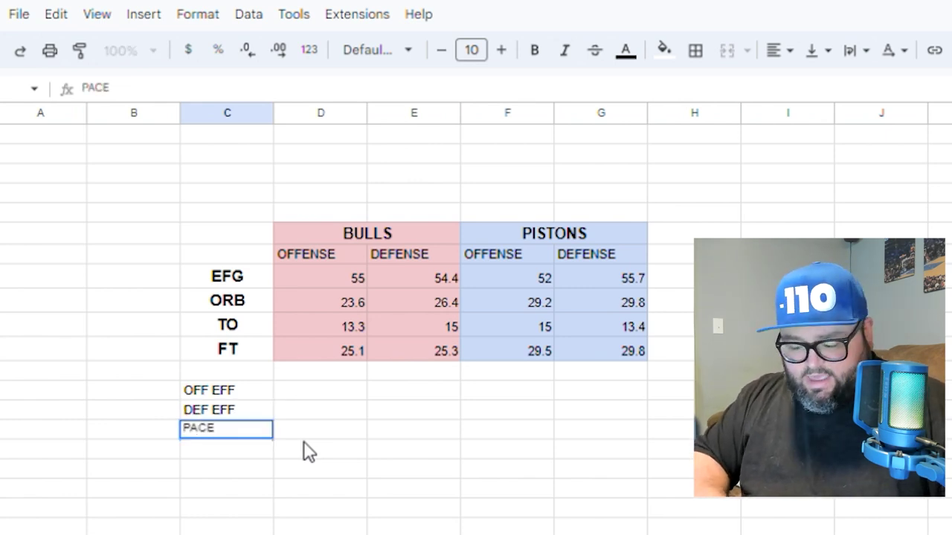
{"action": "key", "text": "Tab"}
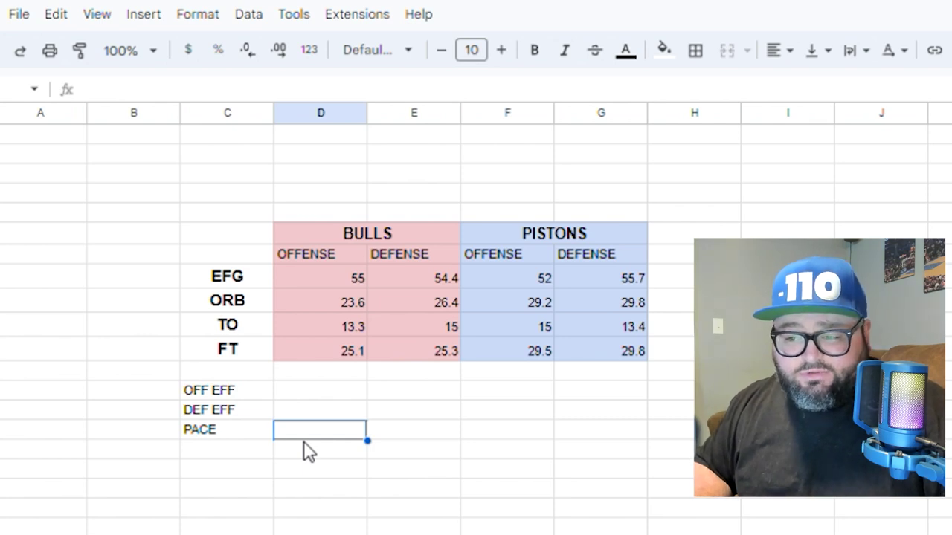
Enter Bulls efficiency and pace 112.8, 111.5, 99 and Pistons 109.9, 117.8, 98.5.
{"action": "left_click", "coordinate": [394, 392]}
{"action": "type", "text": "112.8"}
{"action": "key", "text": "Return"}
{"action": "type", "text": "111.5"}
{"action": "key", "text": "Return"}
{"action": "type", "text": "99"}
{"action": "left_click", "coordinate": [592, 395]}
{"action": "type", "text": "109.9"}
{"action": "key", "text": "Return"}
{"action": "type", "text": "117.8"}
{"action": "key", "text": "Return"}
{"action": "type", "text": "98.5"}
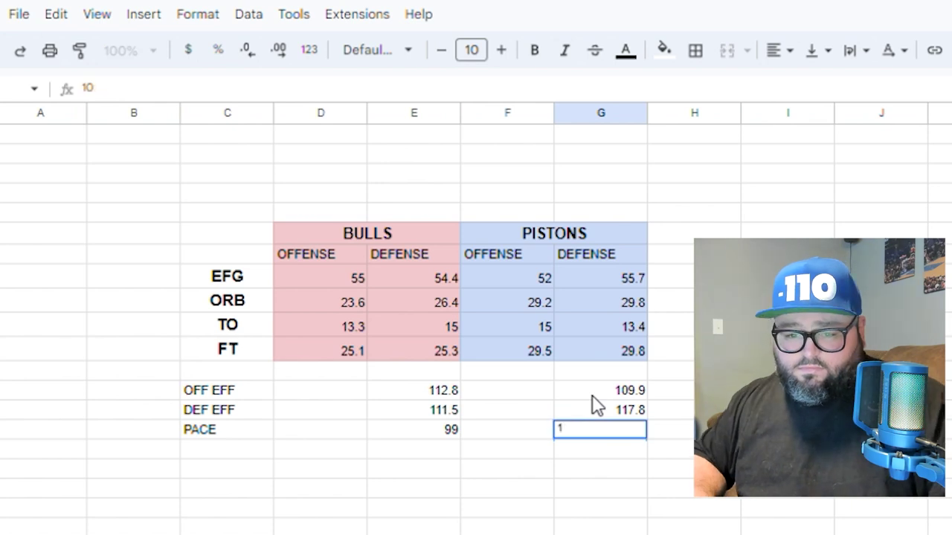
{"action": "key", "text": "Return"}
Shade the Bulls efficiency block light red and the Pistons block light blue.
{"action": "left_click_drag", "start_coordinate": [296, 402], "coordinate": [435, 434]}
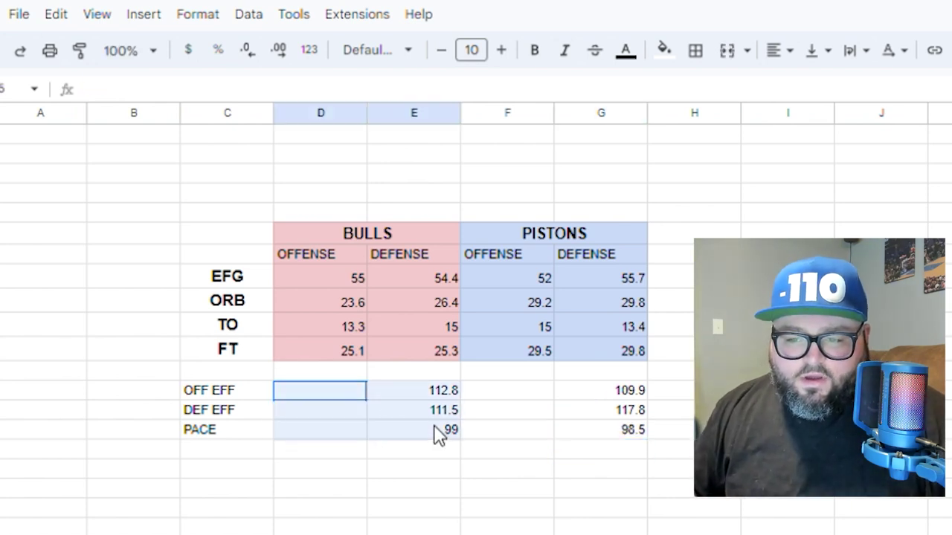
{"action": "left_click", "coordinate": [414, 407]}
{"action": "left_click_drag", "start_coordinate": [412, 395], "coordinate": [433, 441]}
{"action": "left_click", "coordinate": [664, 51]}
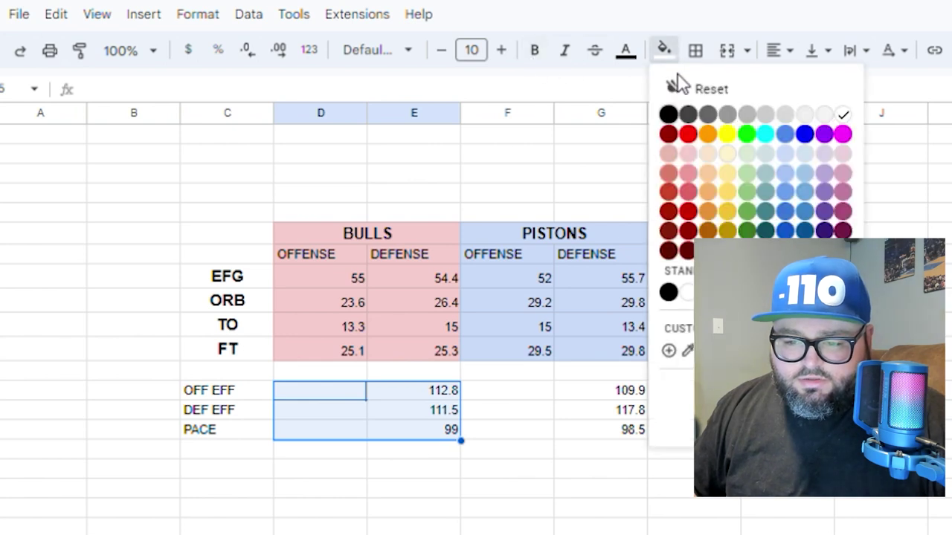
{"action": "left_click", "coordinate": [688, 173]}
{"action": "left_click", "coordinate": [502, 449]}
{"action": "left_click_drag", "start_coordinate": [510, 396], "coordinate": [632, 442]}
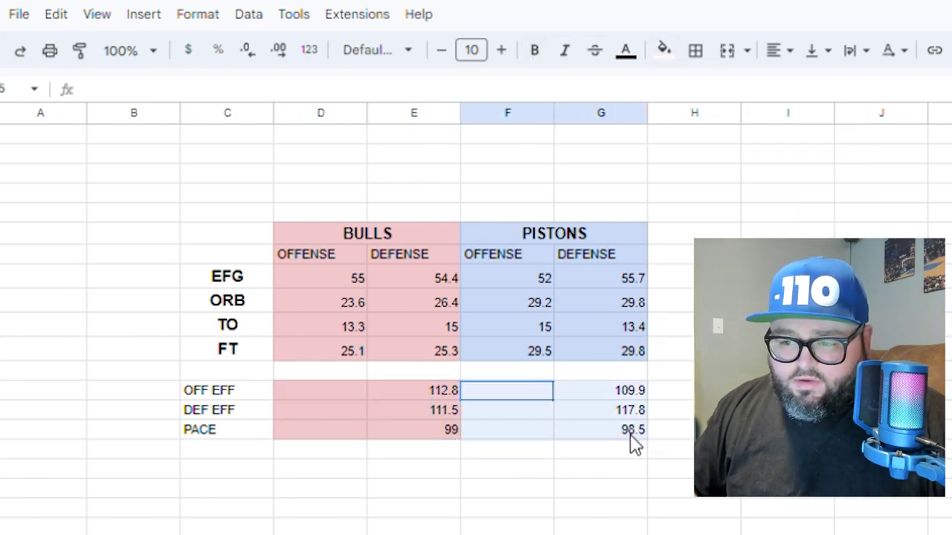
{"action": "left_click", "coordinate": [662, 52]}
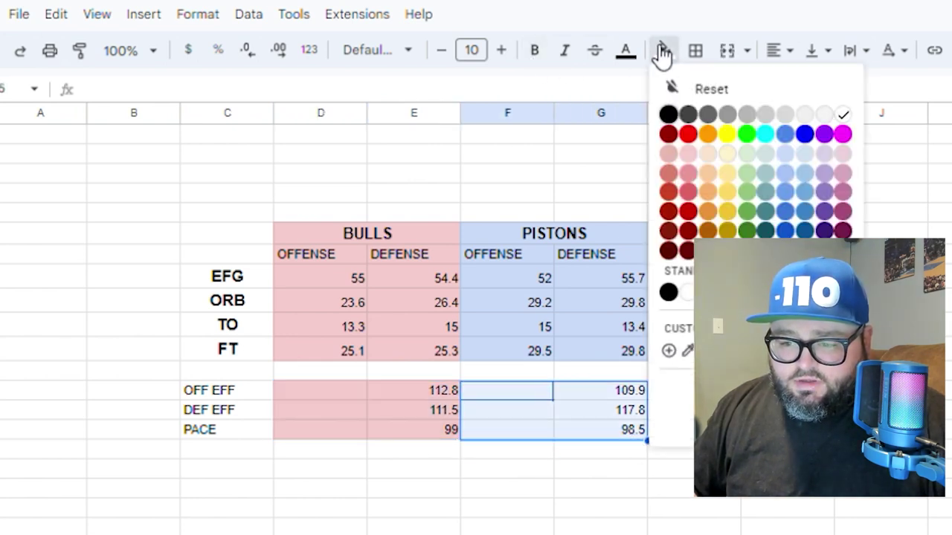
{"action": "left_click", "coordinate": [806, 172]}
{"action": "left_click", "coordinate": [787, 372]}
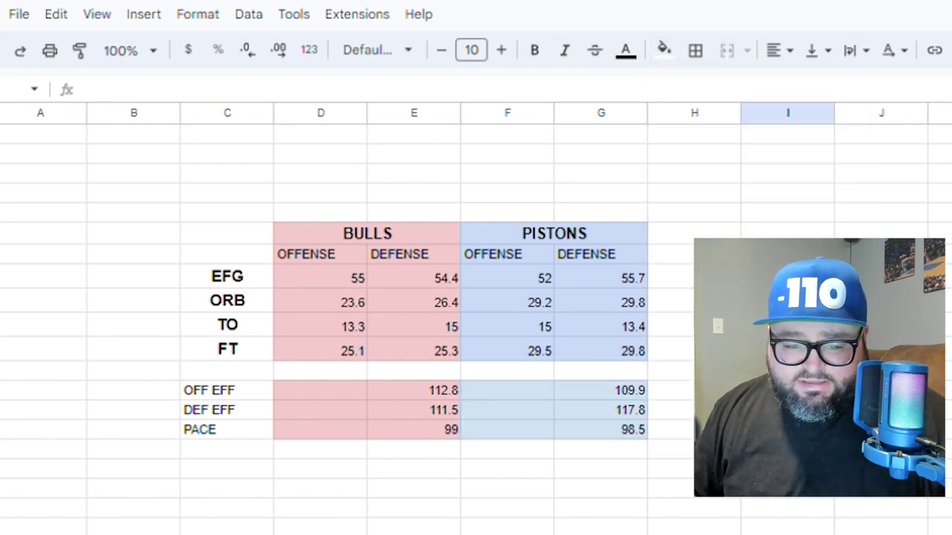
{"action": "left_click", "coordinate": [226, 469]}
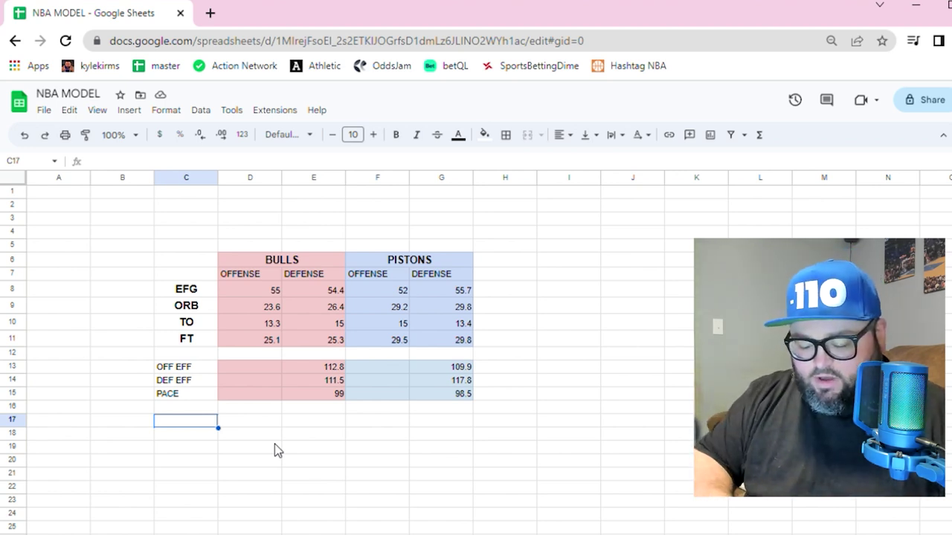
Add a WEIGHT column with weights 2, 1.25, 1 and 0.75.
{"action": "type", "text": "WEIGHT"}
{"action": "key", "text": "Return"}
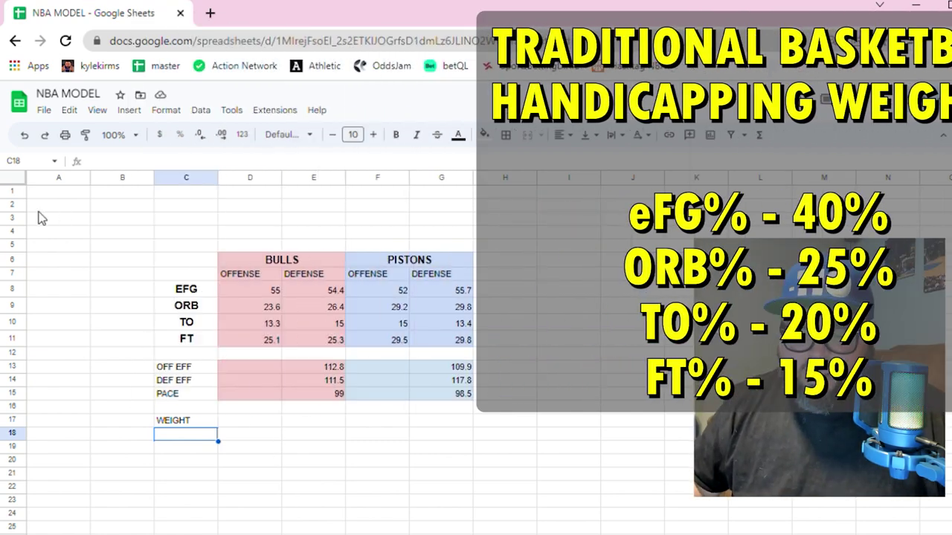
{"action": "left_click_drag", "start_coordinate": [203, 292], "coordinate": [209, 332]}
{"action": "left_click", "coordinate": [205, 432]}
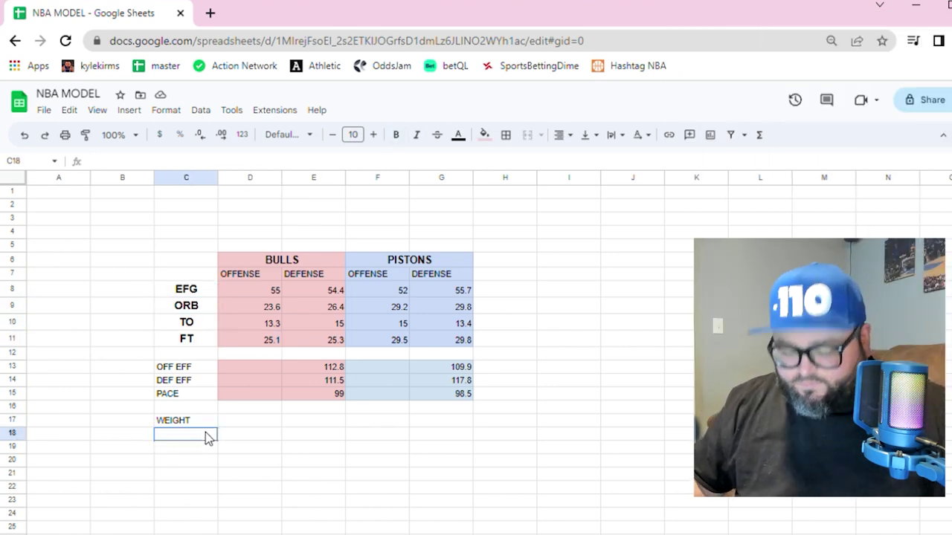
{"action": "type", "text": "2"}
{"action": "key", "text": "Return"}
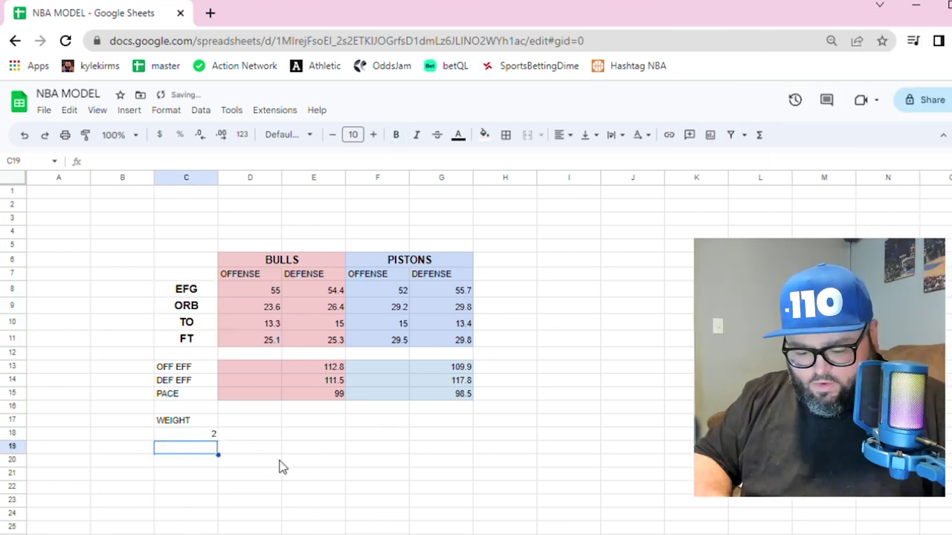
{"action": "key", "text": "Return"}
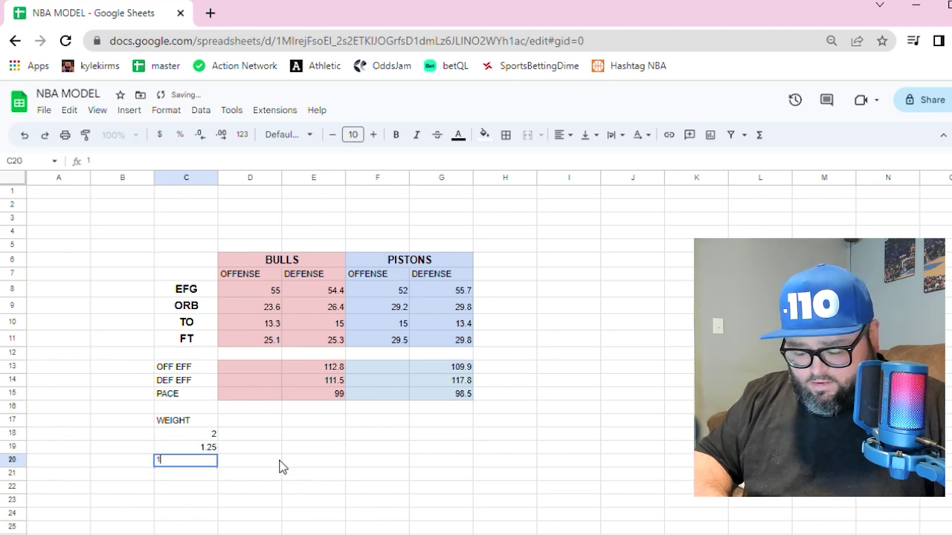
{"action": "key", "text": "Return"}
{"action": "key", "text": "Tab"}
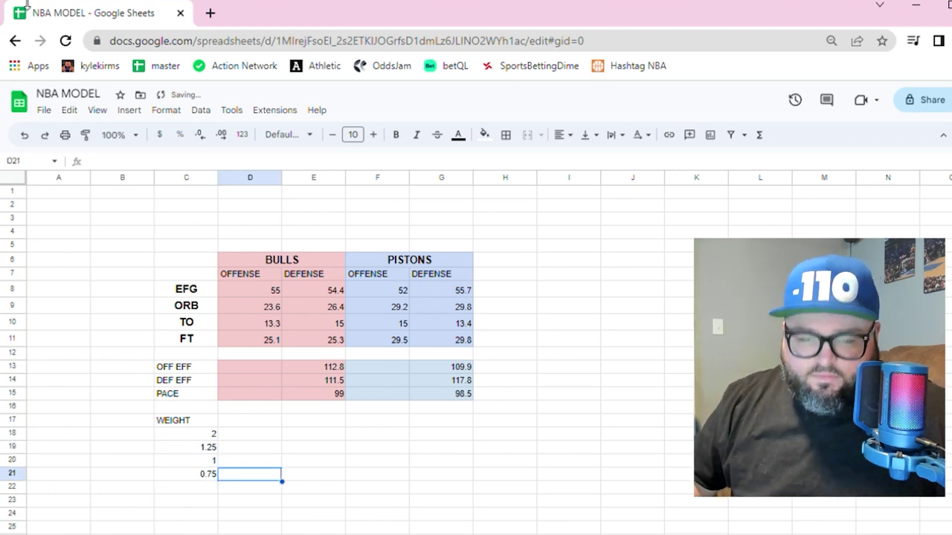
{"action": "left_click", "coordinate": [204, 434]}
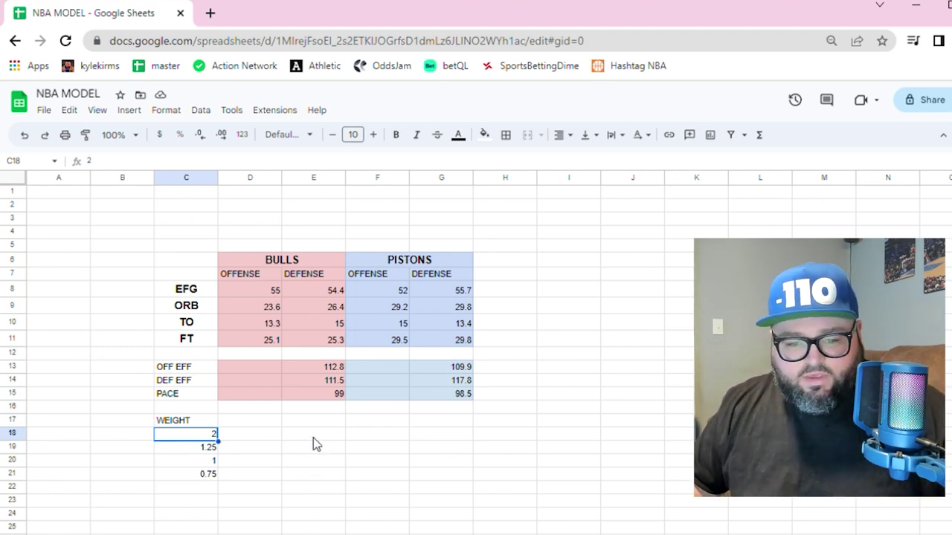
Sum each team's offensive EFG with the opponent's defensive EFG: Bulls 110.7, Pistons 106.4.
{"action": "left_click", "coordinate": [313, 440]}
{"action": "type", "text": "="}
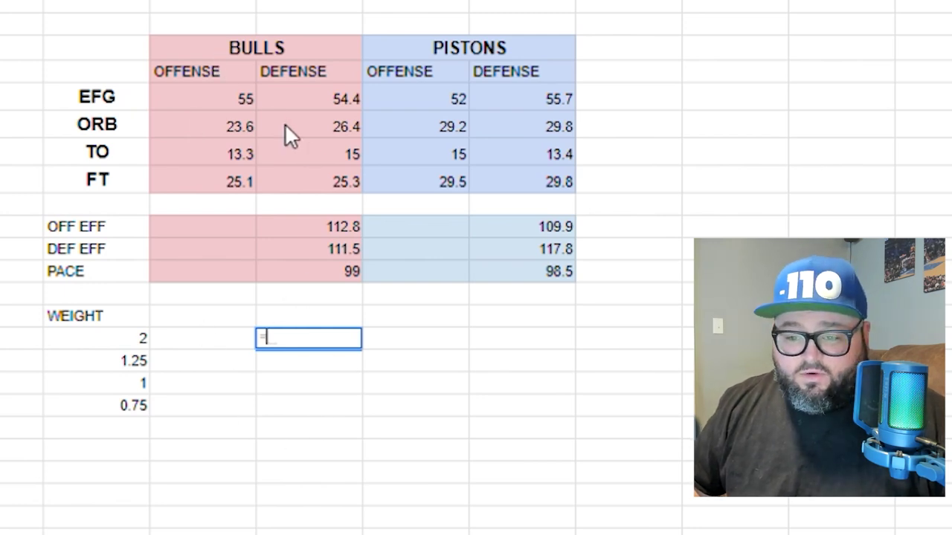
{"action": "left_click", "coordinate": [240, 101]}
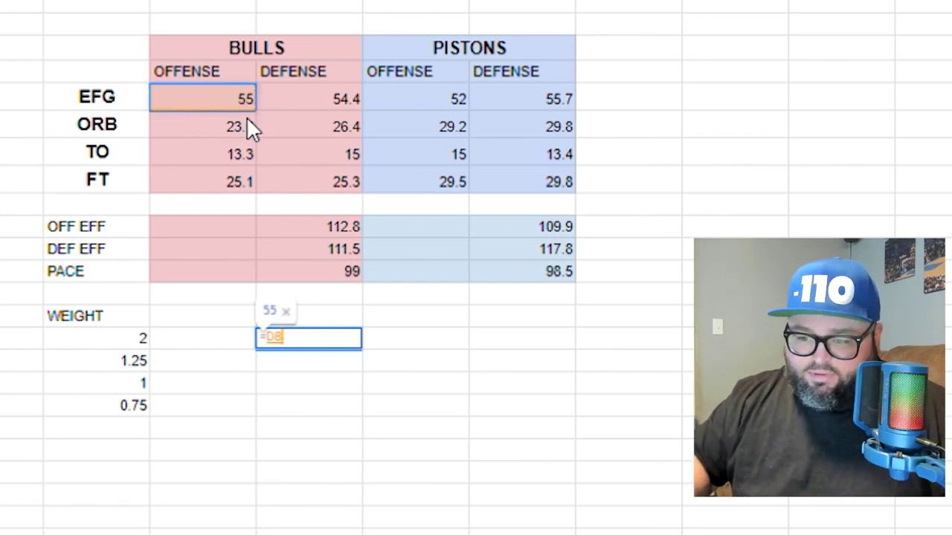
{"action": "type", "text": "+"}
{"action": "left_click", "coordinate": [572, 102]}
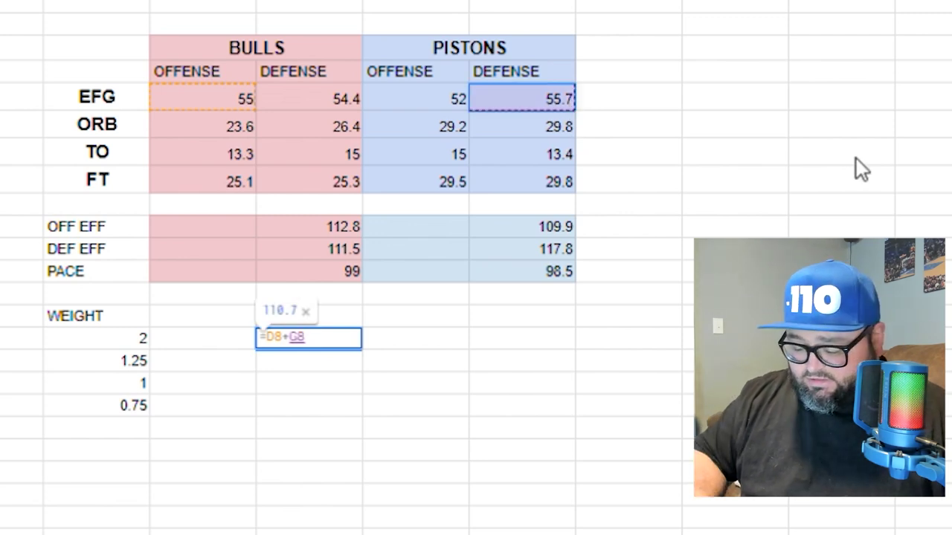
{"action": "key", "text": "Return"}
{"action": "left_click", "coordinate": [330, 344]}
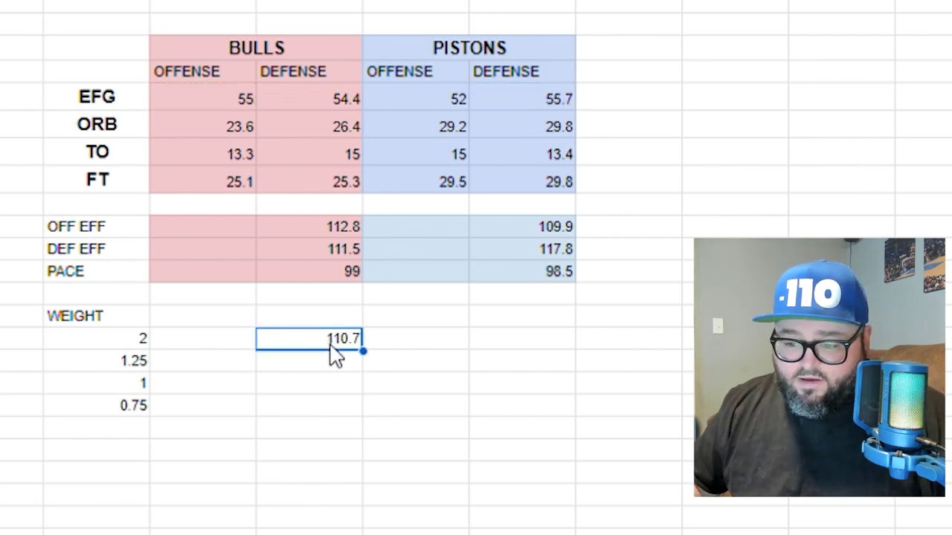
{"action": "left_click", "coordinate": [531, 341]}
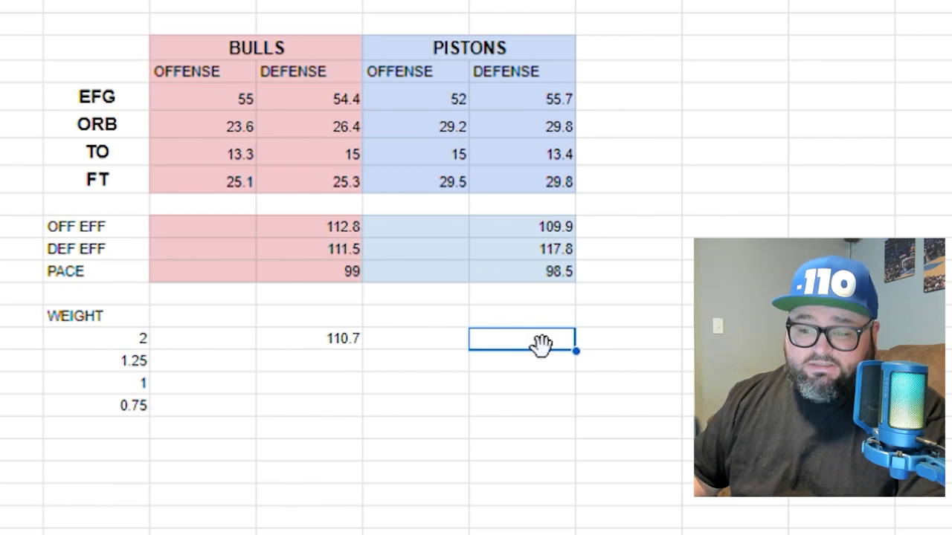
{"action": "type", "text": "="}
{"action": "left_click", "coordinate": [444, 108]}
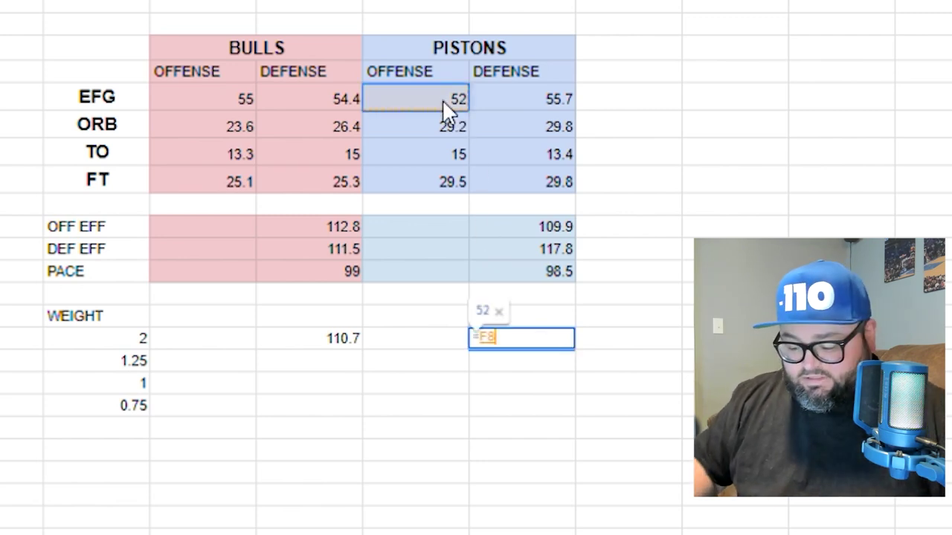
{"action": "type", "text": "+"}
{"action": "left_click", "coordinate": [336, 96]}
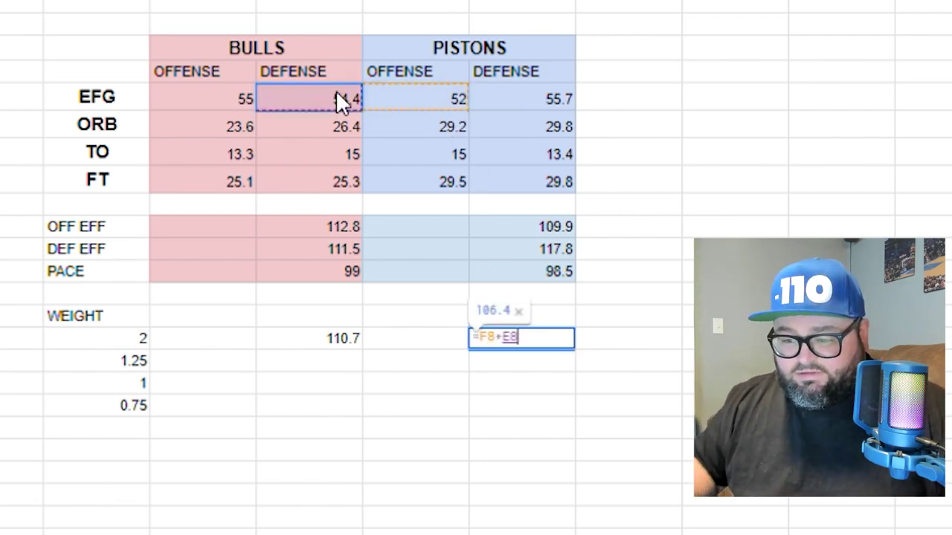
{"action": "key", "text": "Return"}
Compute the EFG difference =G18-E18, giving -4.3.
{"action": "left_click", "coordinate": [666, 342]}
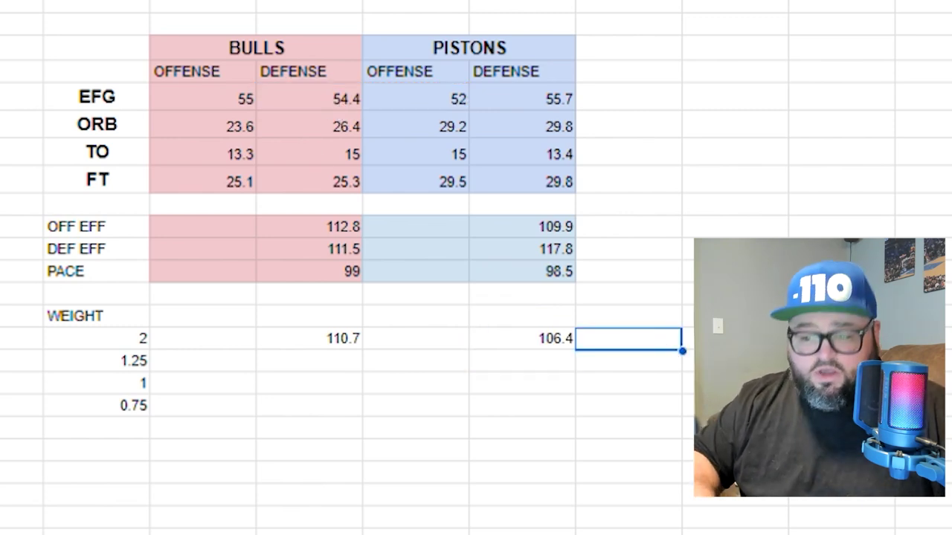
{"action": "type", "text": "="}
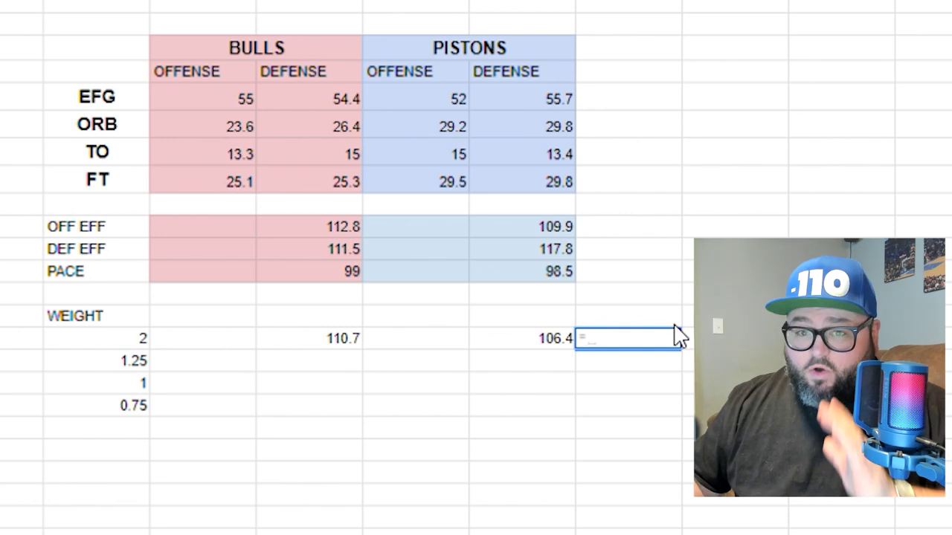
{"action": "left_click", "coordinate": [562, 348]}
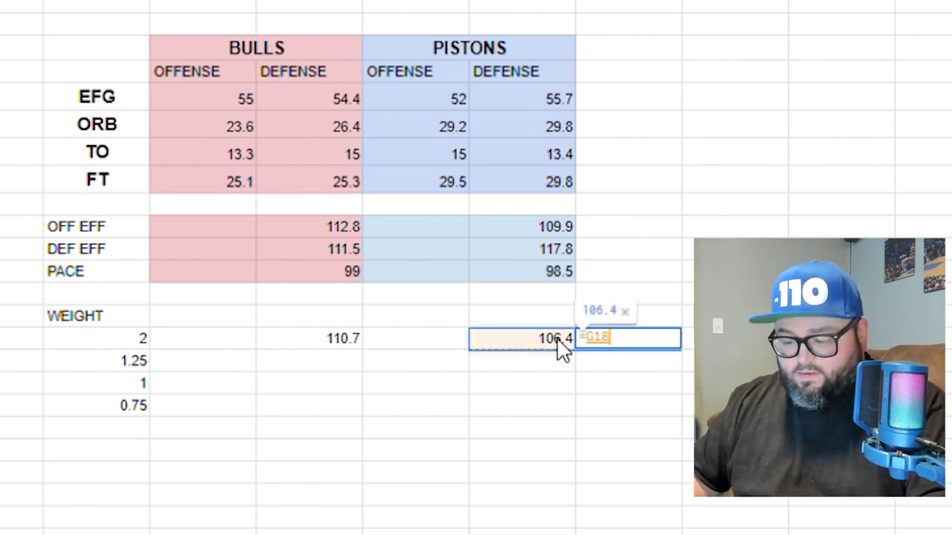
{"action": "type", "text": "-"}
{"action": "left_click", "coordinate": [346, 348]}
{"action": "key", "text": "Return"}
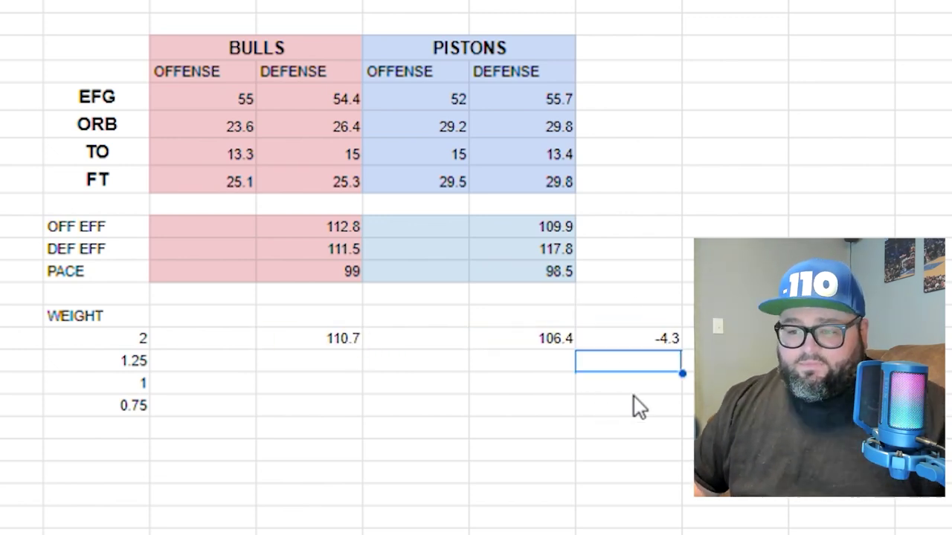
{"action": "left_click", "coordinate": [671, 343]}
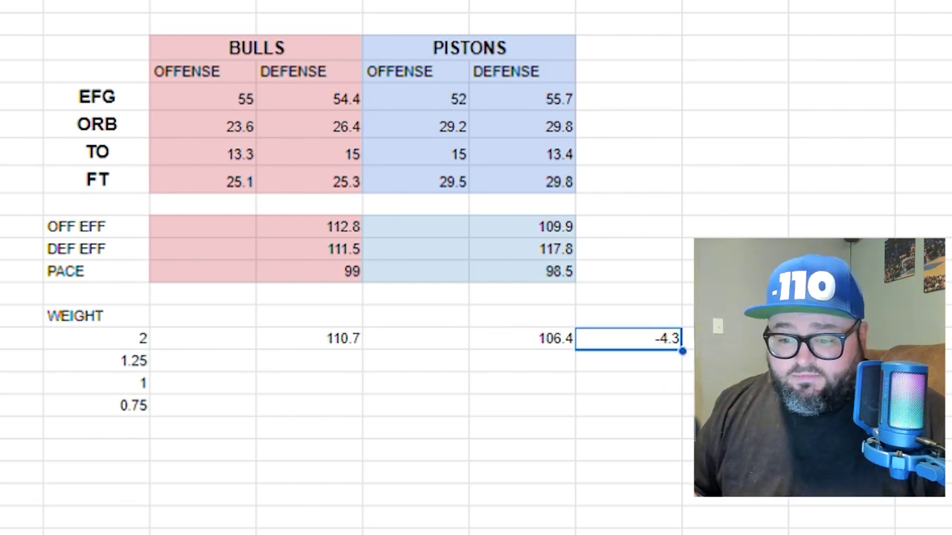
Enter the Bulls ORB total in the 1.25-weight row as 23.6 + 29.8 = 53.4.
{"action": "left_click", "coordinate": [342, 379]}
{"action": "type", "text": "="}
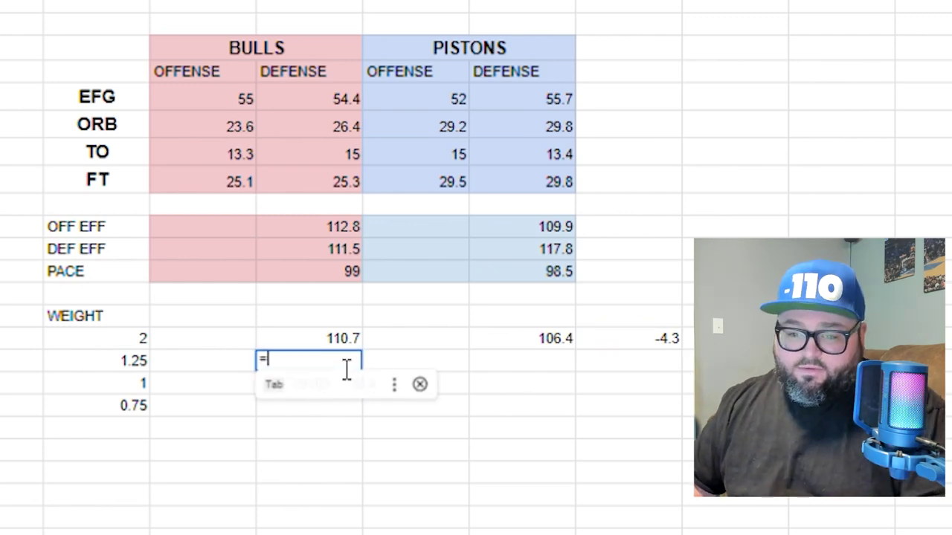
{"action": "left_click", "coordinate": [236, 136]}
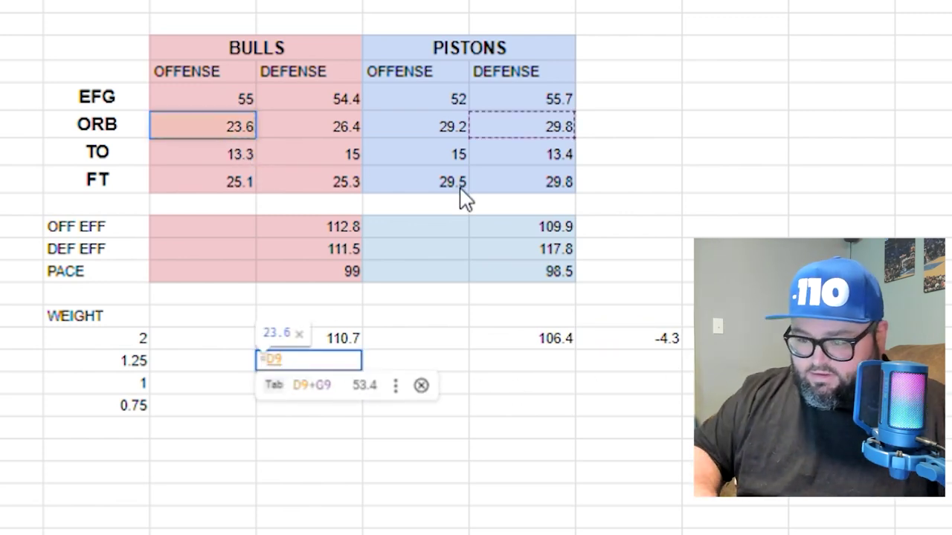
{"action": "type", "text": "+"}
{"action": "left_click", "coordinate": [541, 127]}
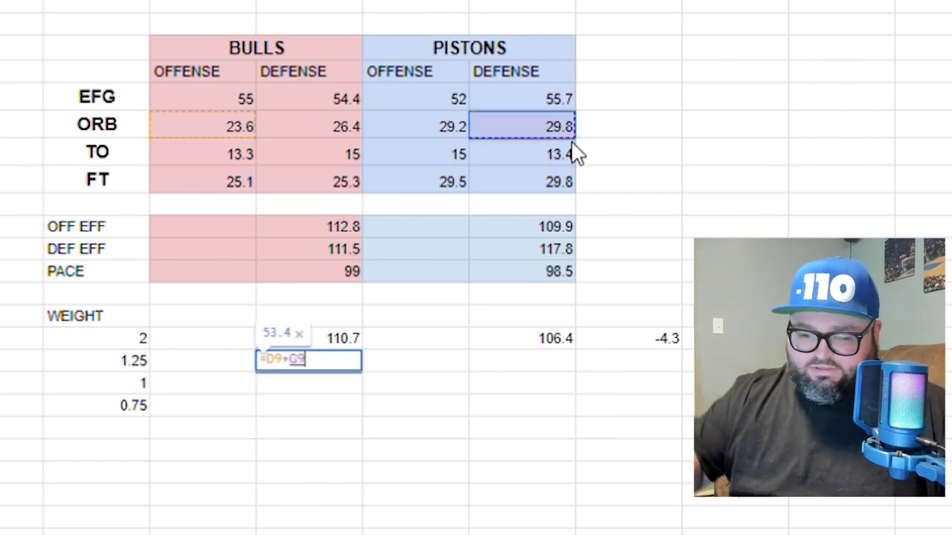
{"action": "key", "text": "Return"}
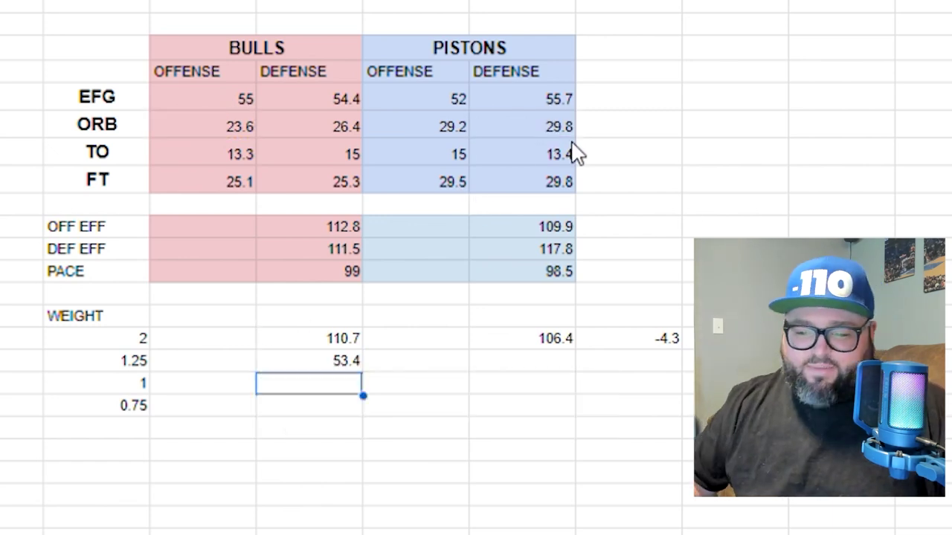
Copy the Pistons EFG sum formula into the ORB row's Pistons cell and check its references.
{"action": "left_click", "coordinate": [548, 347]}
{"action": "key", "text": "ctrl+c"}
{"action": "left_click", "coordinate": [544, 365]}
{"action": "key", "text": "ctrl+v"}
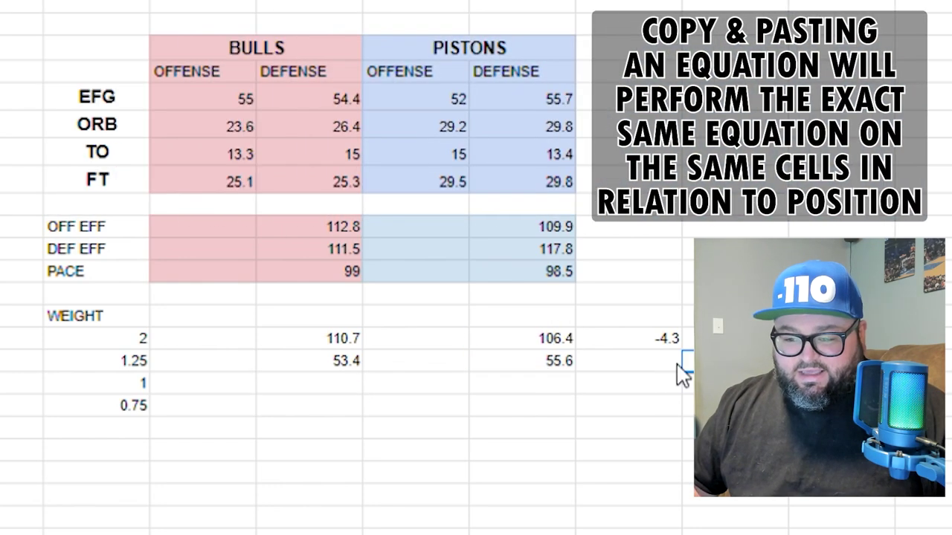
{"action": "key", "text": "F2"}
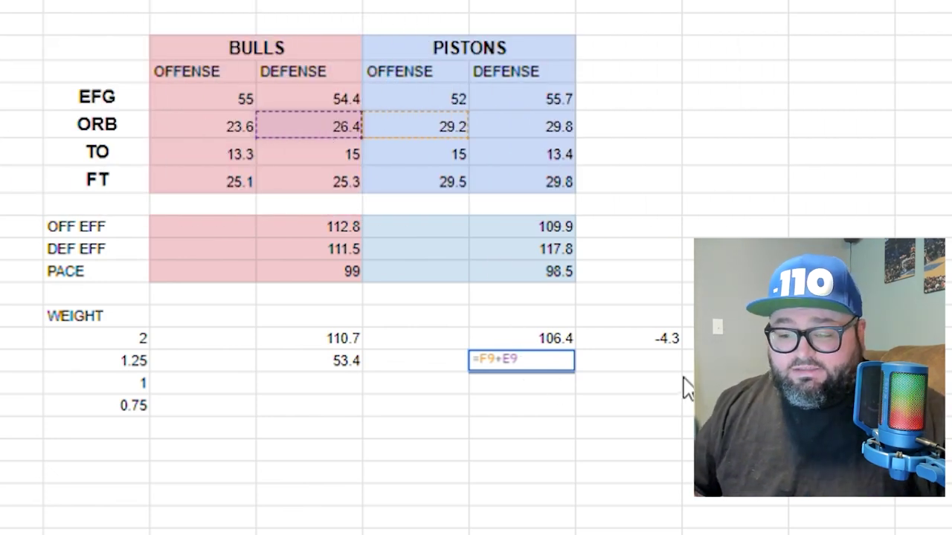
{"action": "key", "text": "Escape"}
Add the ORB-row difference as Pistons 55.6 minus Bulls 53.4, giving 2.2.
{"action": "left_click", "coordinate": [664, 339]}
{"action": "left_click_drag", "start_coordinate": [680, 350], "coordinate": [661, 366]}
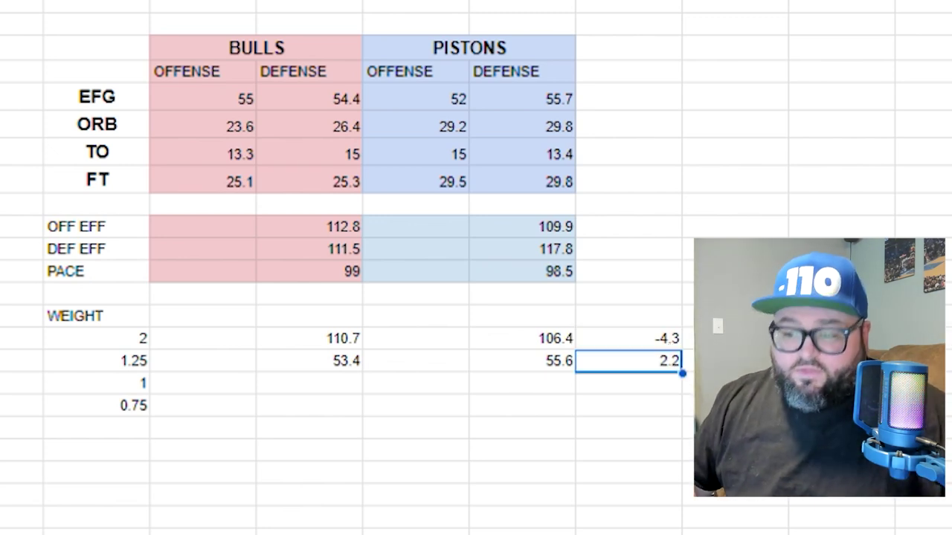
{"action": "type", "text": "="}
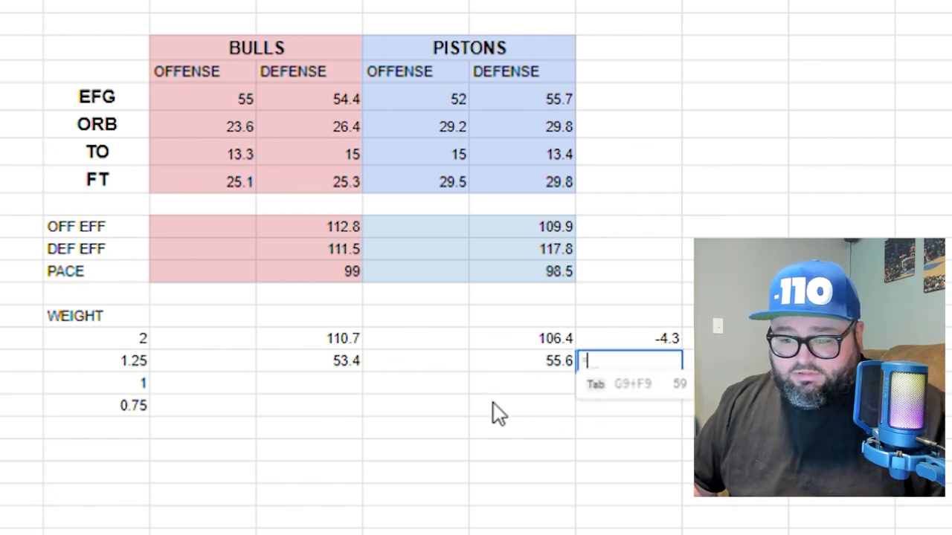
{"action": "left_click", "coordinate": [530, 361]}
{"action": "type", "text": "-"}
{"action": "left_click", "coordinate": [330, 364]}
{"action": "key", "text": "Return"}
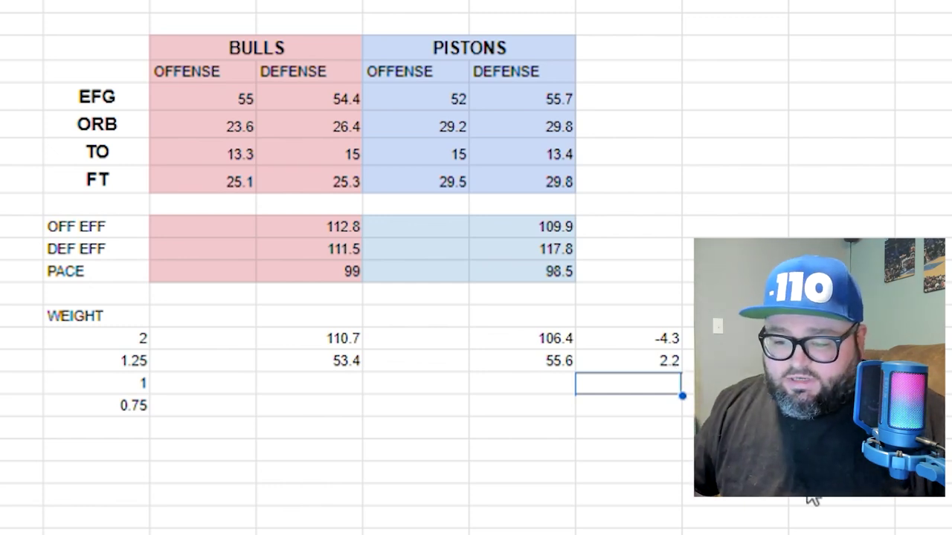
Paste the Bulls ORB formula into the weight-1 row, then clear it again.
{"action": "left_click", "coordinate": [332, 364]}
{"action": "key", "text": "ctrl+c"}
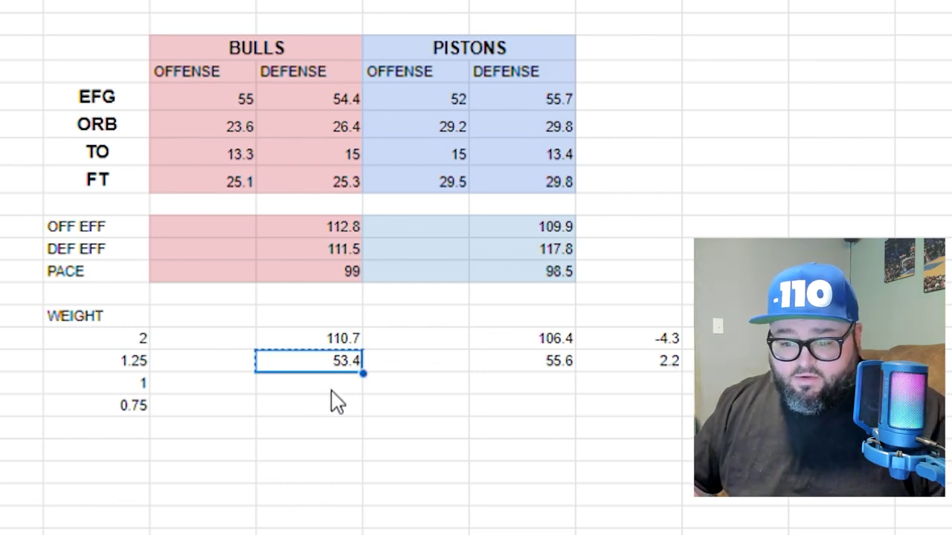
{"action": "left_click", "coordinate": [338, 387]}
{"action": "key", "text": "ctrl+v"}
{"action": "left_click", "coordinate": [390, 364]}
{"action": "left_click", "coordinate": [349, 390]}
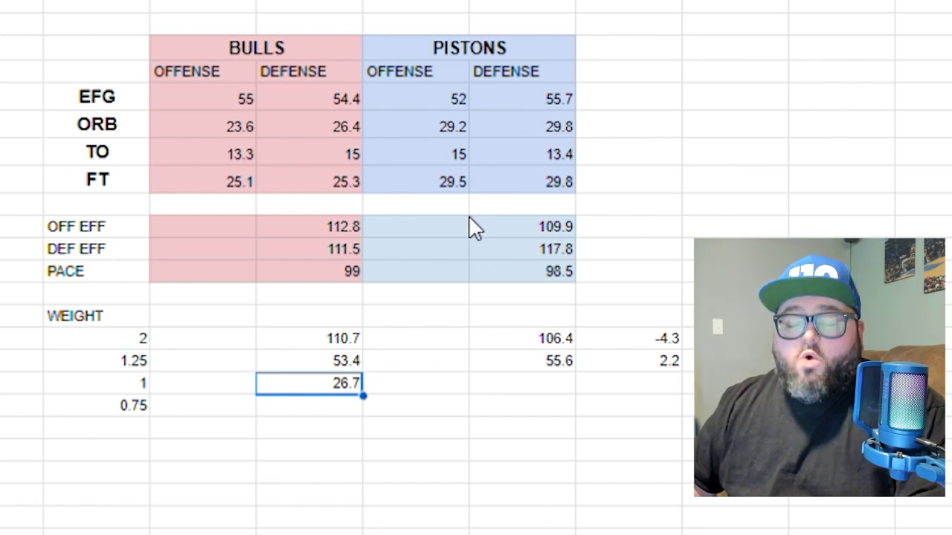
{"action": "key", "text": "Delete"}
{"action": "left_click", "coordinate": [443, 366]}
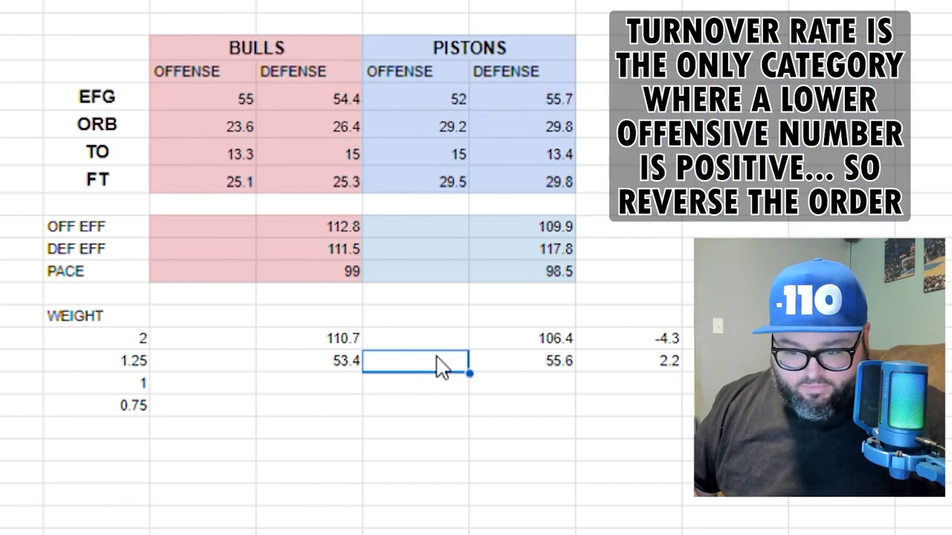
{"action": "left_click", "coordinate": [357, 386]}
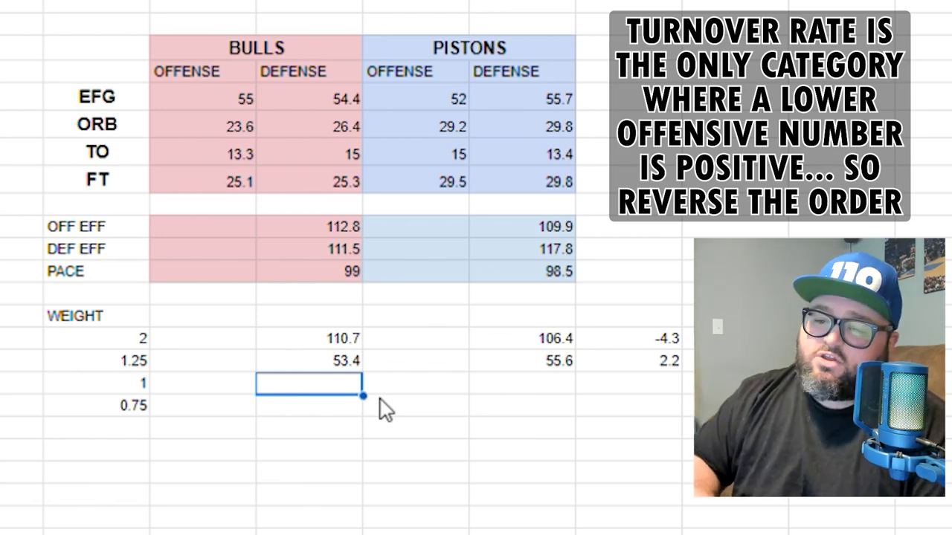
Enter the Bulls turnover total as 15 + 15 = 30, fixing a stray parenthesis.
{"action": "type", "text": "="}
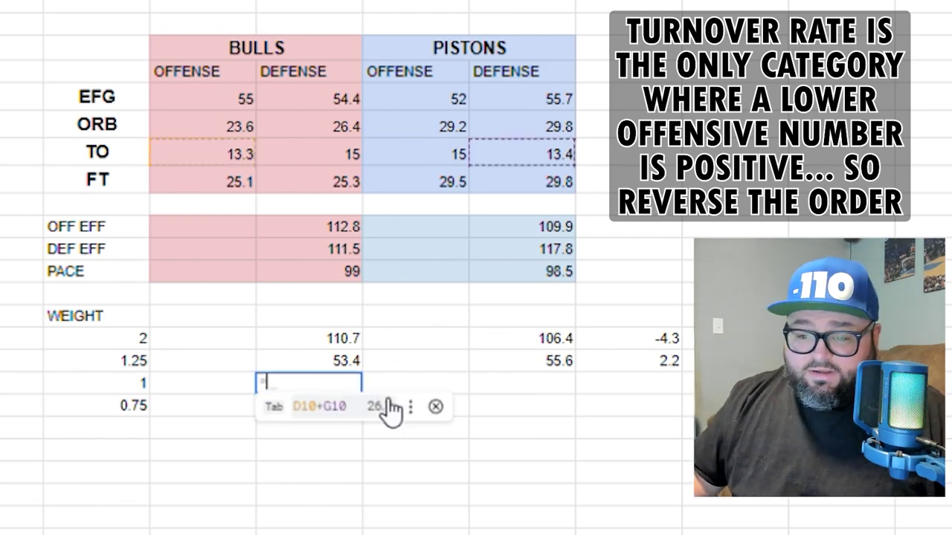
{"action": "left_click", "coordinate": [341, 151]}
{"action": "type", "text": "+"}
{"action": "left_click", "coordinate": [461, 176]}
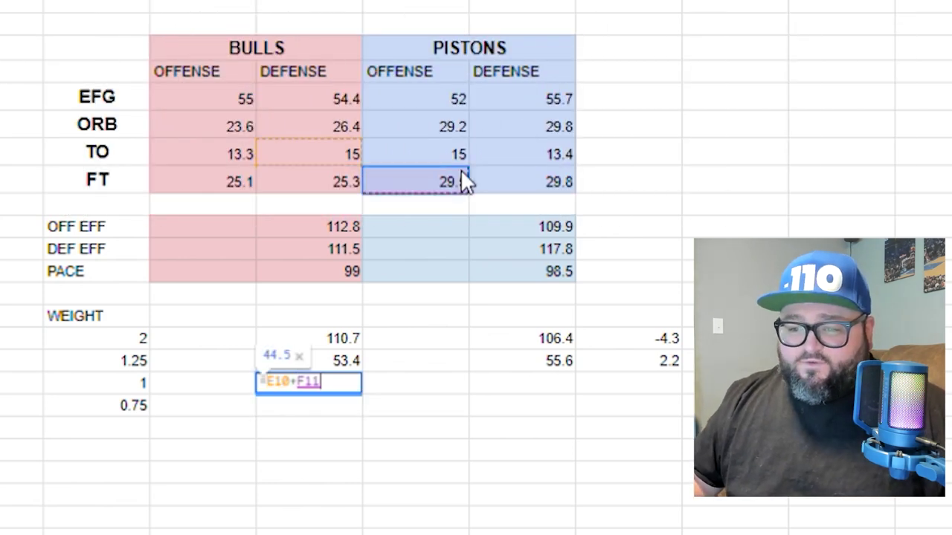
{"action": "left_click", "coordinate": [461, 160]}
{"action": "type", "text": ")"}
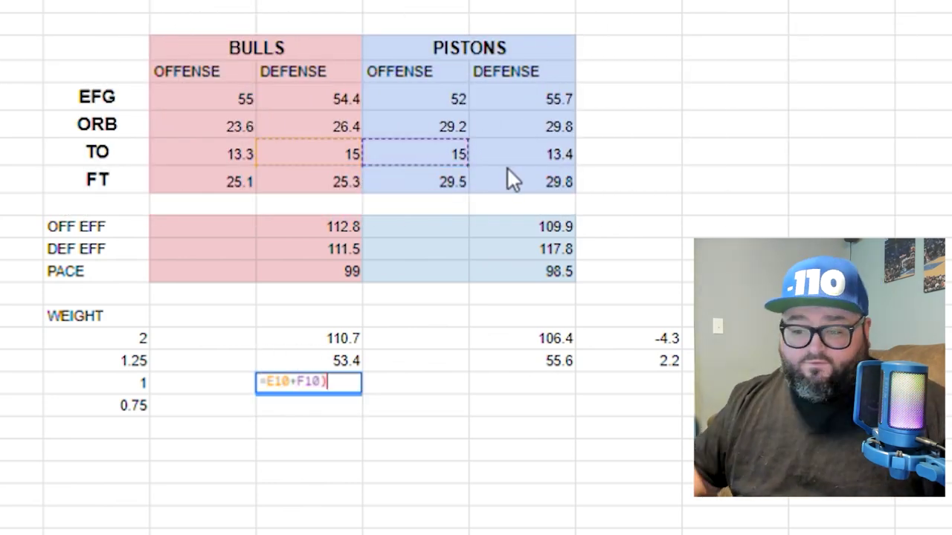
{"action": "key", "text": "Return"}
{"action": "key", "text": "Escape"}
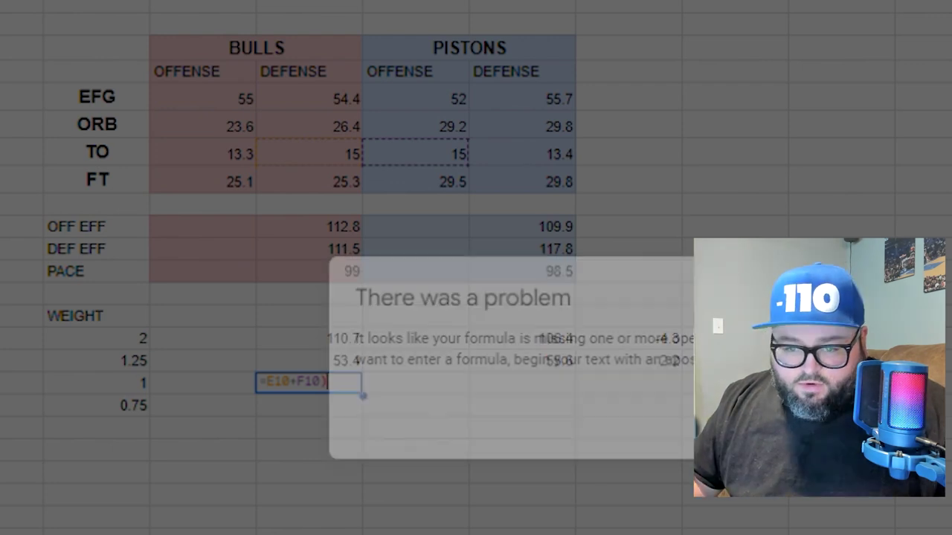
{"action": "key", "text": "BackSpace"}
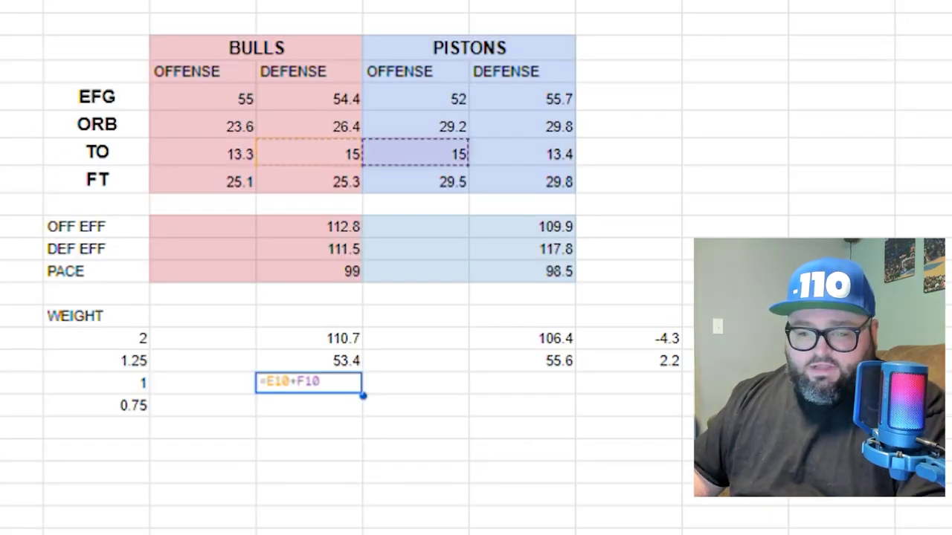
{"action": "key", "text": "Return"}
Enter the Pistons turnover total as 13.4 + 13.3 = 26.7.
{"action": "left_click", "coordinate": [544, 387]}
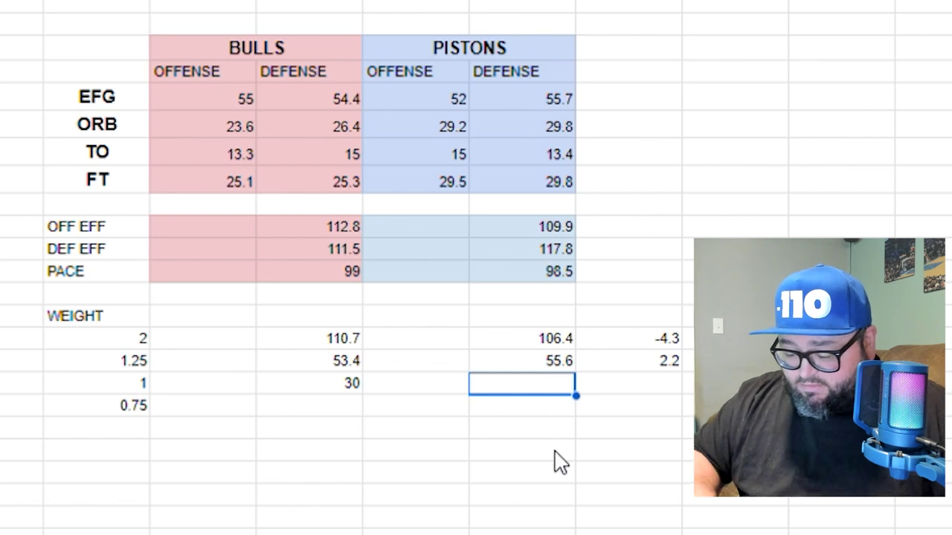
{"action": "type", "text": "="}
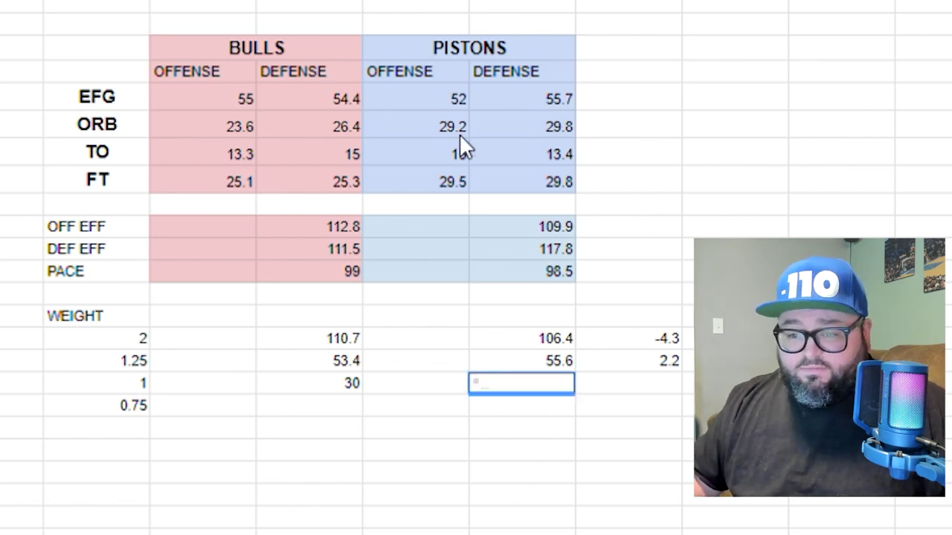
{"action": "left_click", "coordinate": [515, 157]}
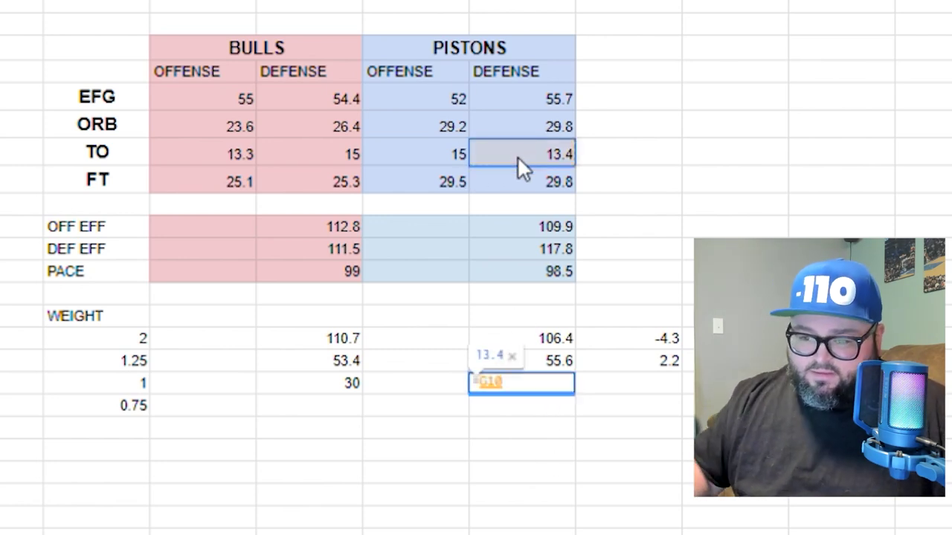
{"action": "type", "text": "+"}
{"action": "left_click", "coordinate": [231, 158]}
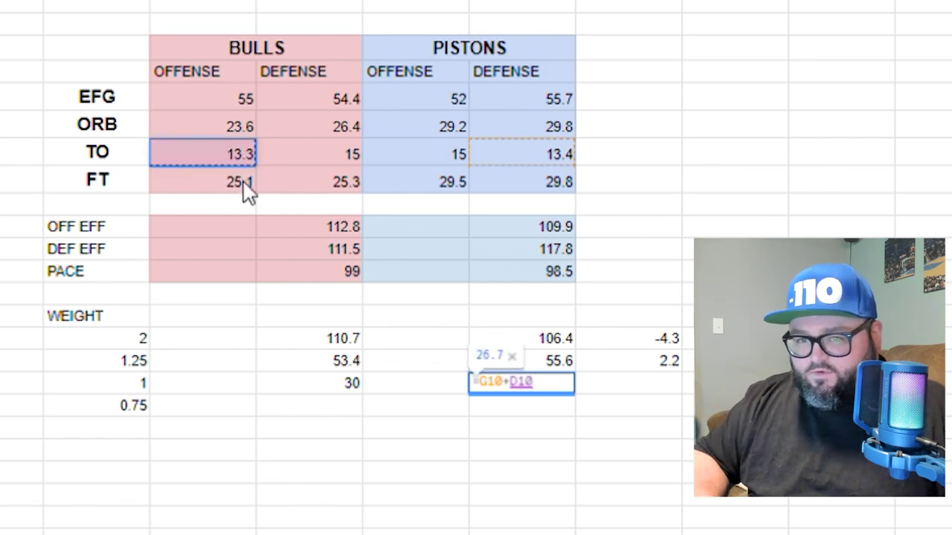
{"action": "key", "text": "Return"}
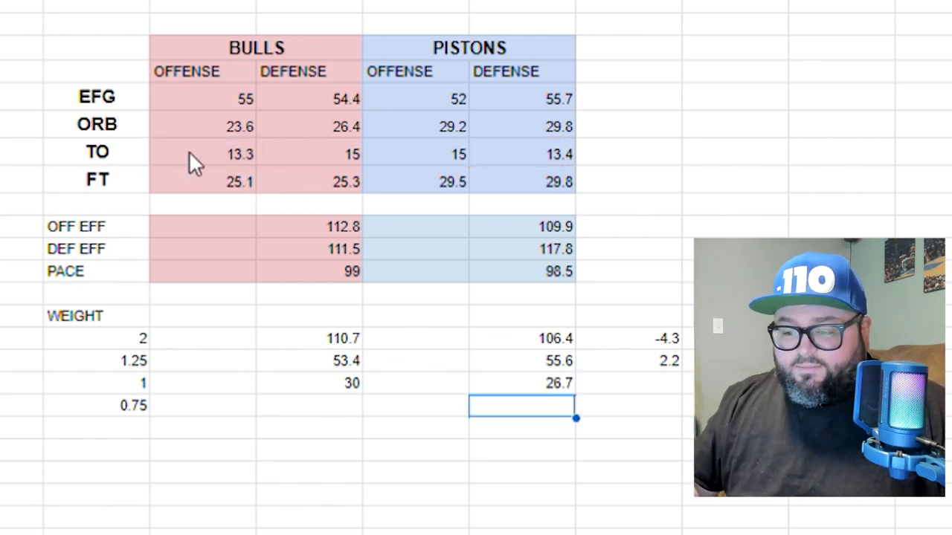
Fill the turnover-row difference with the copied 2.2 difference formula, giving -3.3.
{"action": "left_click", "coordinate": [639, 383]}
{"action": "type", "text": "="}
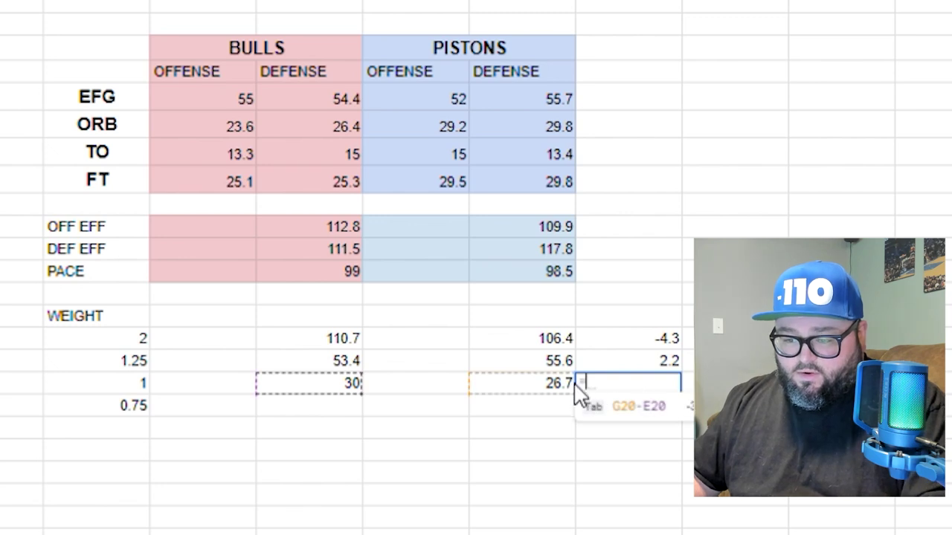
{"action": "left_click", "coordinate": [571, 392]}
{"action": "type", "text": "-"}
{"action": "left_click", "coordinate": [346, 388]}
{"action": "key", "text": "Return"}
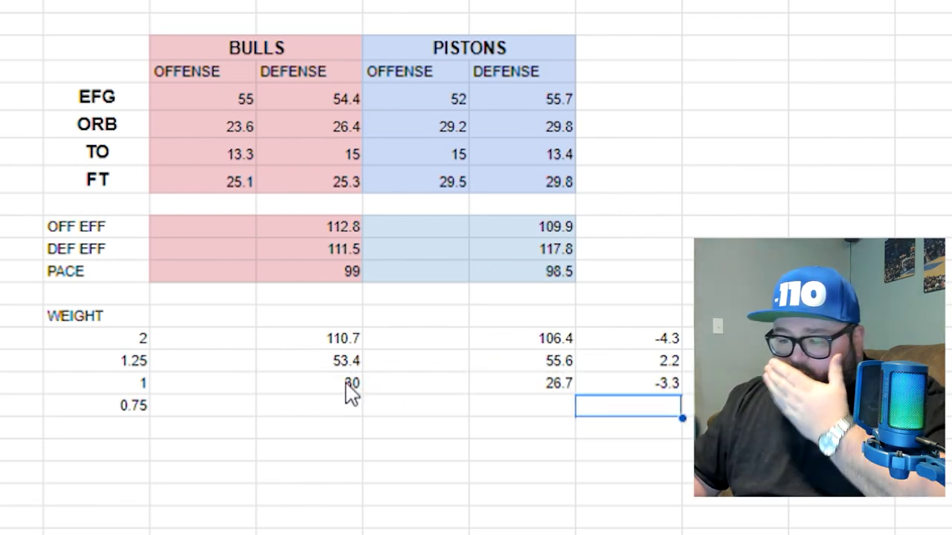
{"action": "left_click", "coordinate": [655, 383]}
{"action": "key", "text": "Delete"}
{"action": "left_click", "coordinate": [660, 366]}
{"action": "key", "text": "ctrl+c"}
{"action": "left_click", "coordinate": [655, 386]}
{"action": "key", "text": "ctrl+v"}
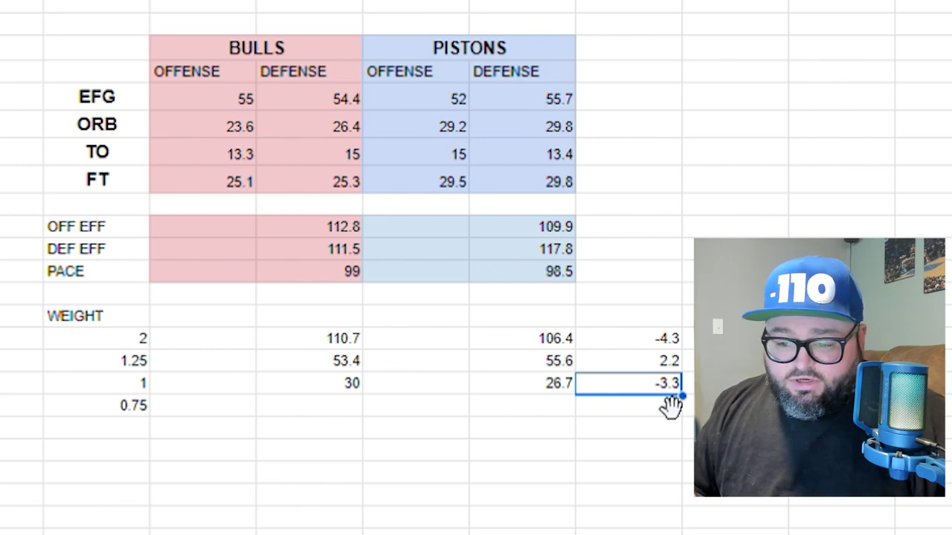
{"action": "left_click", "coordinate": [342, 409]}
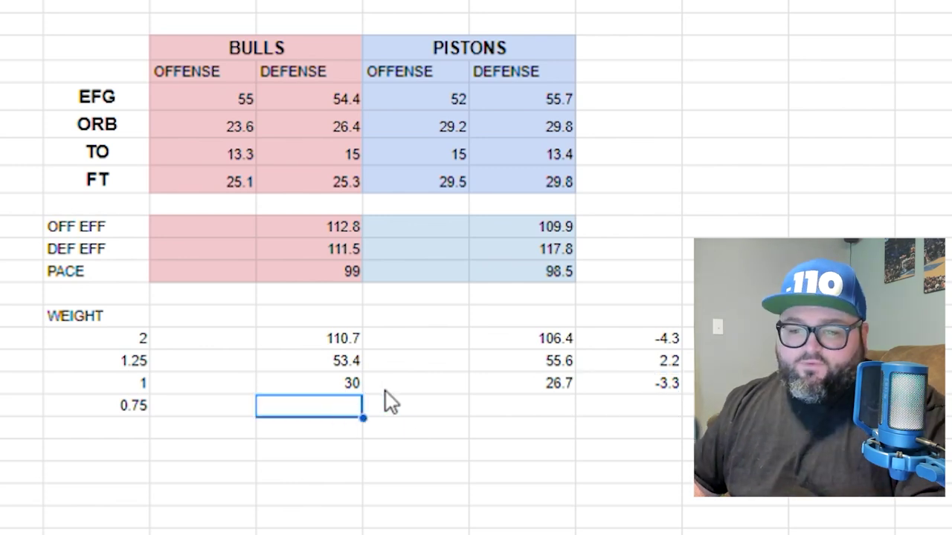
Enter free-throw totals: Bulls 25.1 and 29.8 for 54.9, Pistons 29.5 + 25.3 = 54.8.
{"action": "type", "text": "="}
{"action": "left_click", "coordinate": [238, 186]}
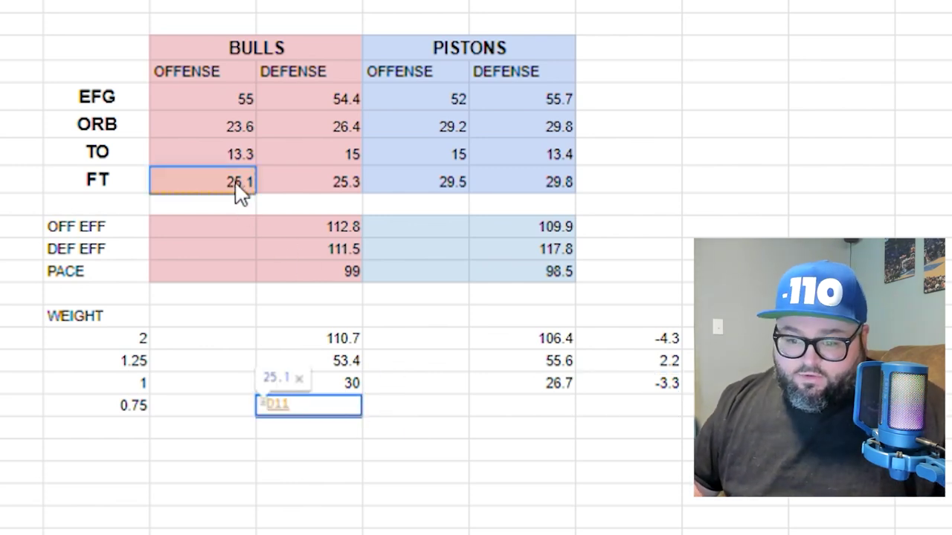
{"action": "type", "text": "*"}
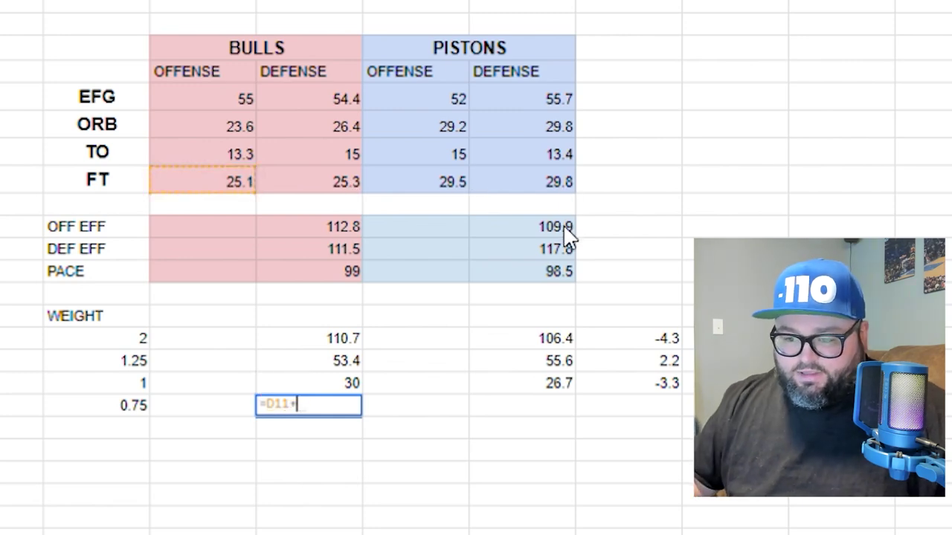
{"action": "left_click", "coordinate": [548, 184]}
{"action": "key", "text": "Return"}
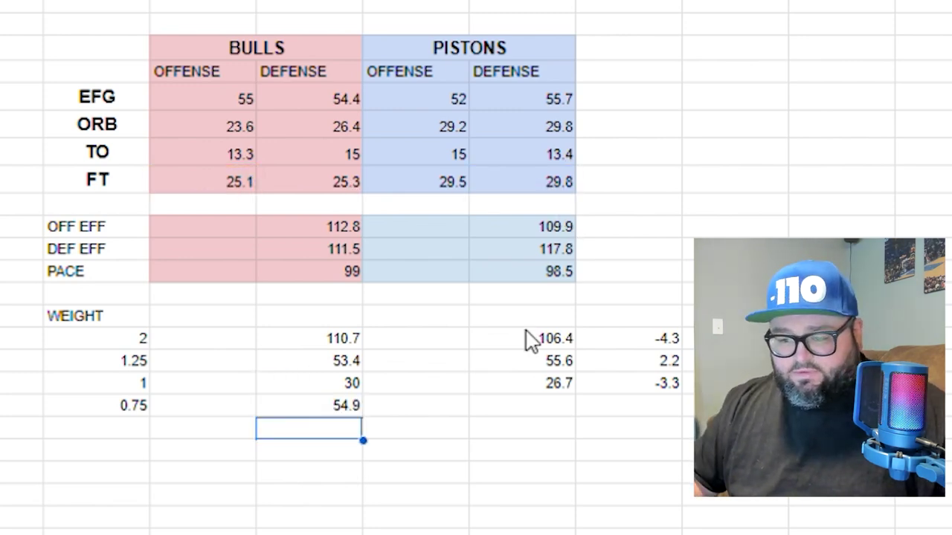
{"action": "left_click", "coordinate": [529, 413]}
{"action": "type", "text": "="}
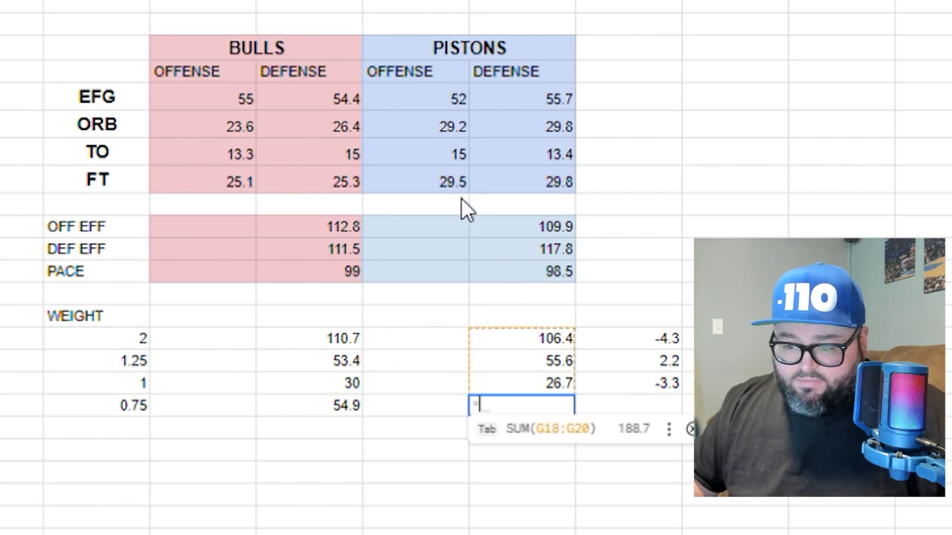
{"action": "left_click", "coordinate": [461, 187]}
{"action": "type", "text": "+"}
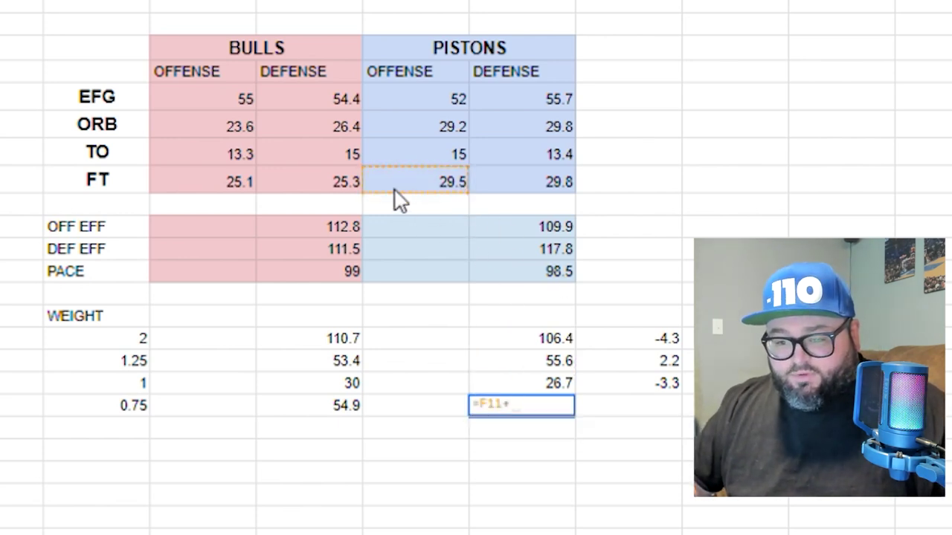
{"action": "left_click", "coordinate": [342, 190]}
{"action": "key", "text": "Return"}
Add the free-throw difference as Pistons 54.8 minus Bulls 54.9, giving -0.1.
{"action": "left_click", "coordinate": [647, 410]}
{"action": "type", "text": "="}
{"action": "left_click", "coordinate": [563, 409]}
{"action": "type", "text": "-"}
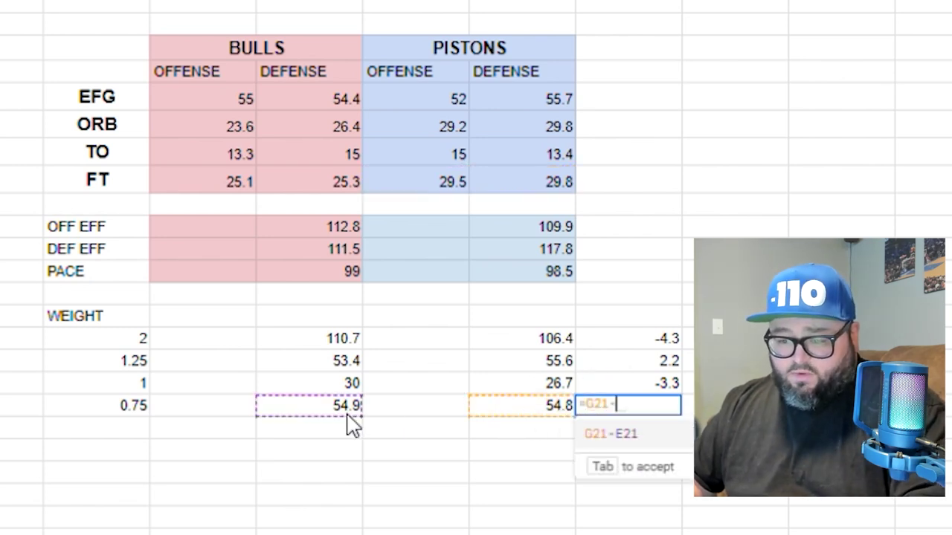
{"action": "left_click", "coordinate": [347, 411]}
{"action": "key", "text": "Return"}
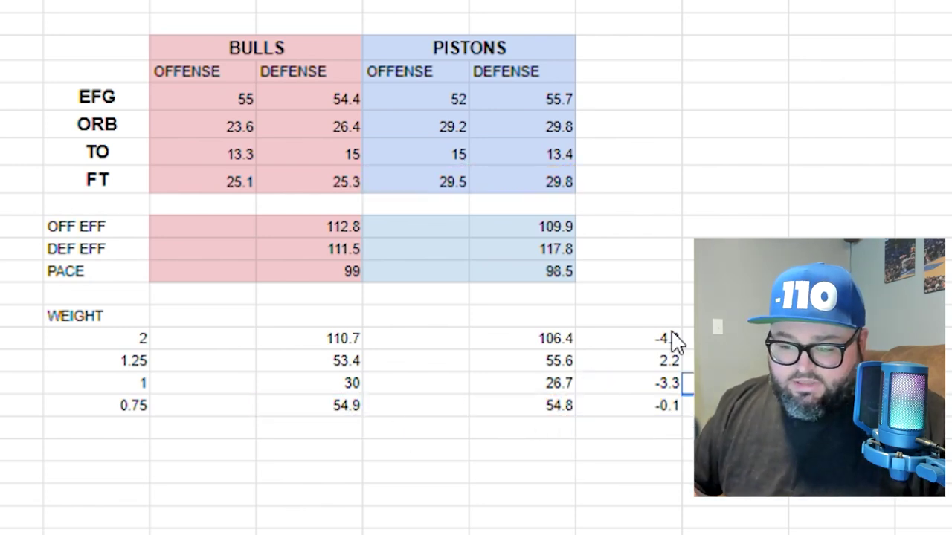
Select the four differences -4.3 to -0.1 and the weights 2 through 0.75.
{"action": "left_click_drag", "start_coordinate": [671, 340], "coordinate": [664, 419]}
{"action": "left_click_drag", "start_coordinate": [673, 338], "coordinate": [677, 419]}
{"action": "left_click_drag", "start_coordinate": [140, 340], "coordinate": [127, 410]}
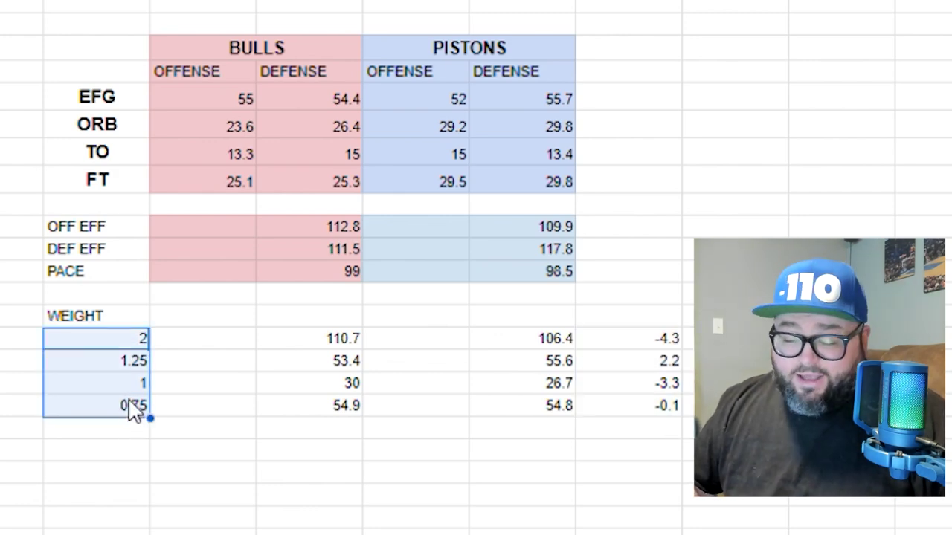
{"action": "left_click", "coordinate": [734, 318]}
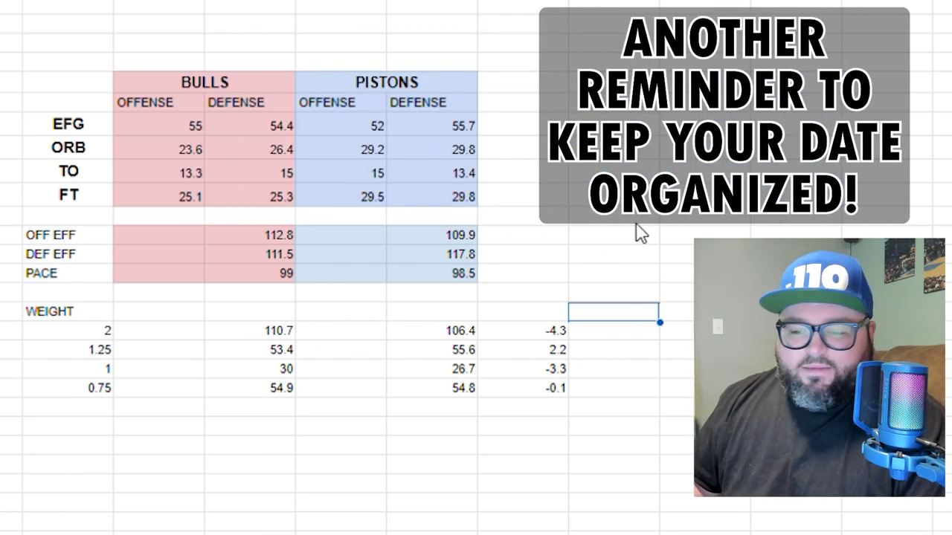
Shade the Bulls weighted totals, 110.7 through 54.9, light red.
{"action": "left_click_drag", "start_coordinate": [249, 332], "coordinate": [265, 396]}
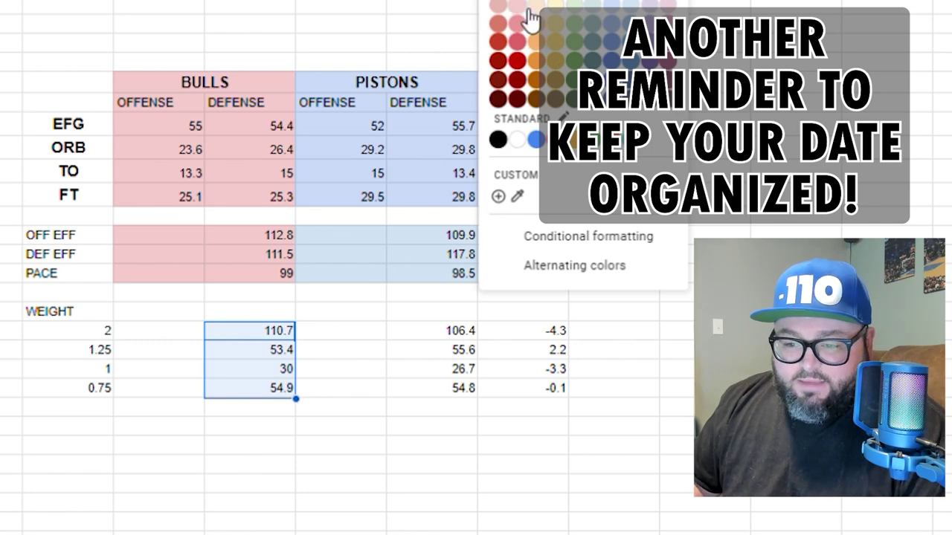
{"action": "left_click", "coordinate": [521, 33]}
{"action": "left_click", "coordinate": [376, 258]}
Shade the Pistons weighted totals, 106.4 through 54.8, light blue.
{"action": "left_click_drag", "start_coordinate": [446, 336], "coordinate": [457, 399]}
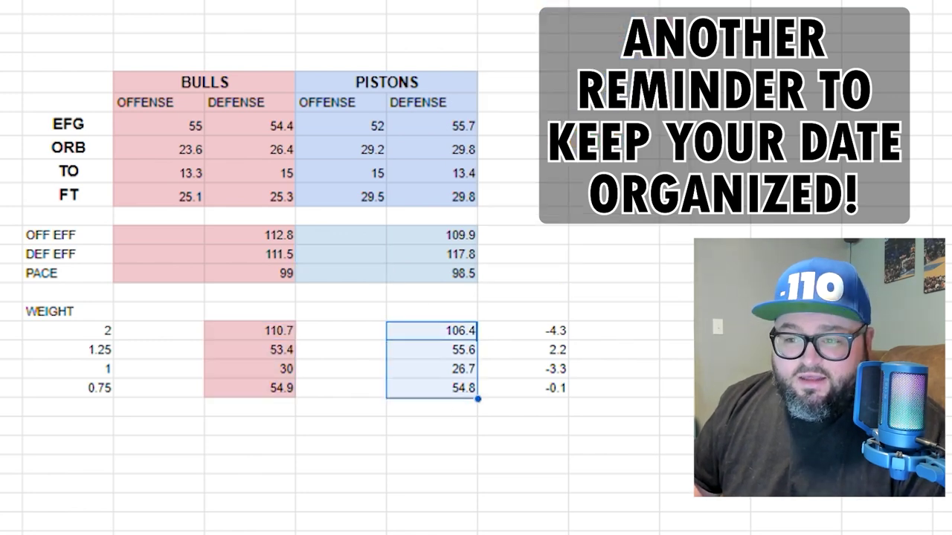
{"action": "left_click", "coordinate": [520, 1]}
{"action": "left_click", "coordinate": [611, 24]}
{"action": "left_click", "coordinate": [704, 216]}
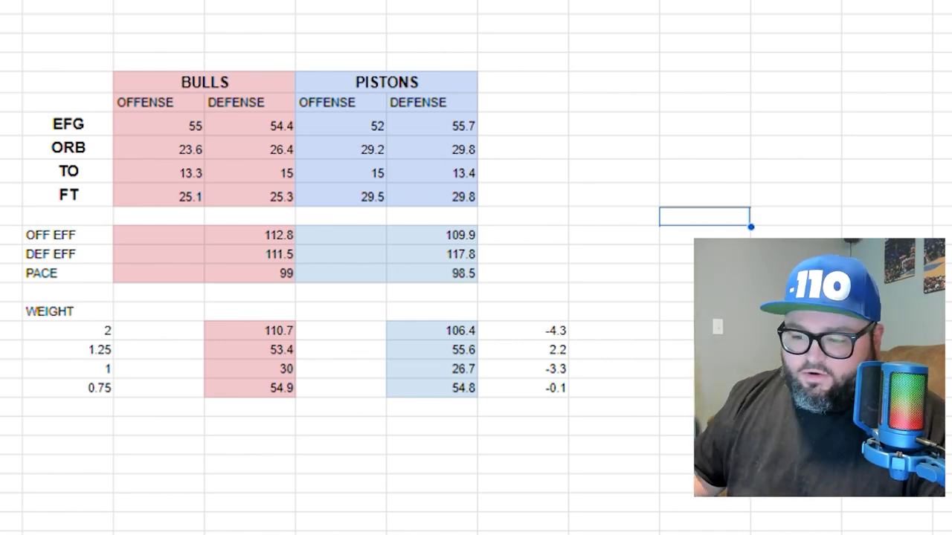
{"action": "left_click", "coordinate": [650, 344]}
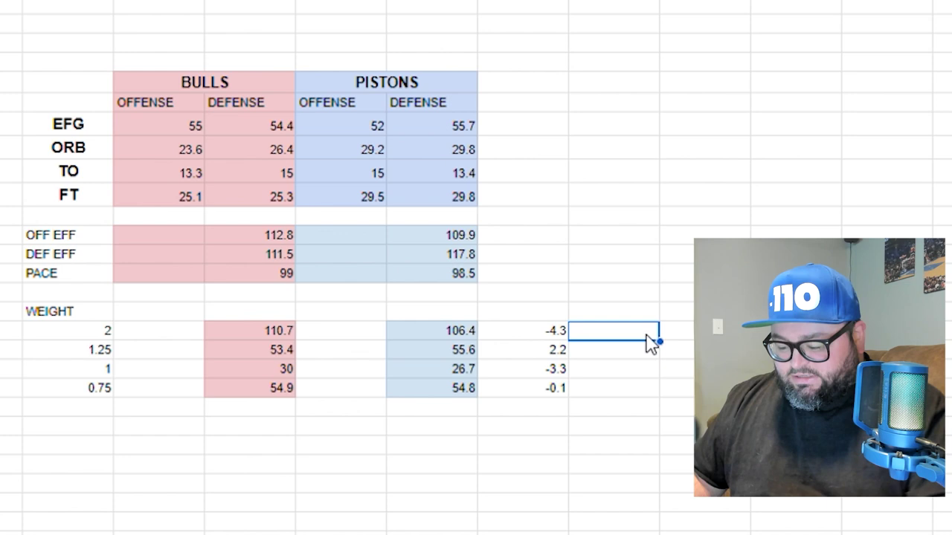
Enter =H18*C18 beside the differences and copy it down, giving -8.6, 2.75, -3.3, -0.075.
{"action": "type", "text": "=H18"}
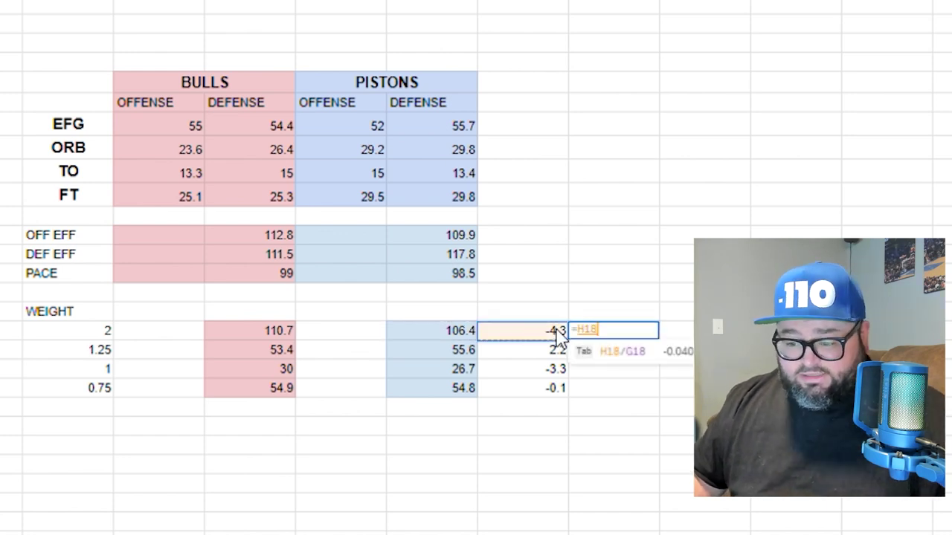
{"action": "type", "text": "*"}
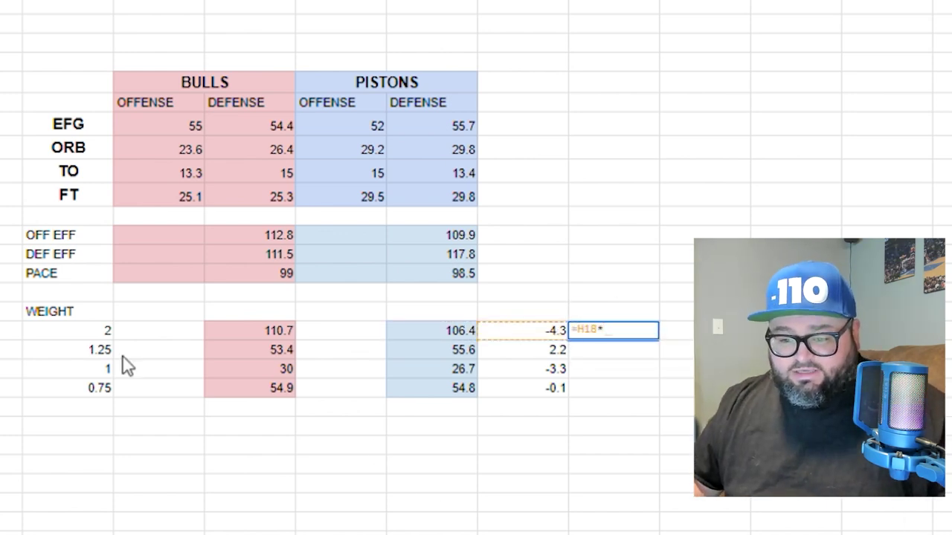
{"action": "left_click", "coordinate": [109, 333]}
{"action": "key", "text": "Return"}
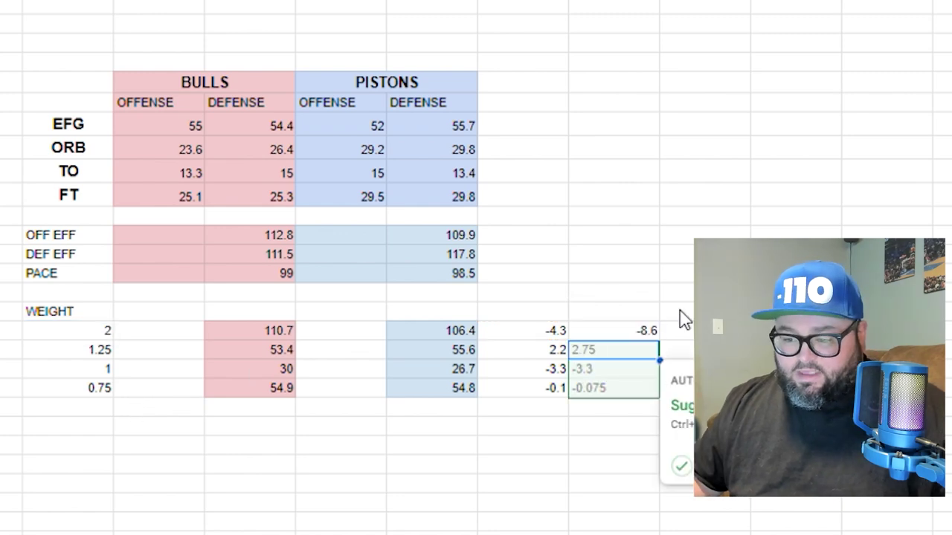
{"action": "left_click", "coordinate": [655, 333]}
{"action": "key", "text": "ctrl+c"}
{"action": "left_click_drag", "start_coordinate": [652, 352], "coordinate": [655, 399]}
{"action": "key", "text": "ctrl+v"}
{"action": "left_click", "coordinate": [675, 330]}
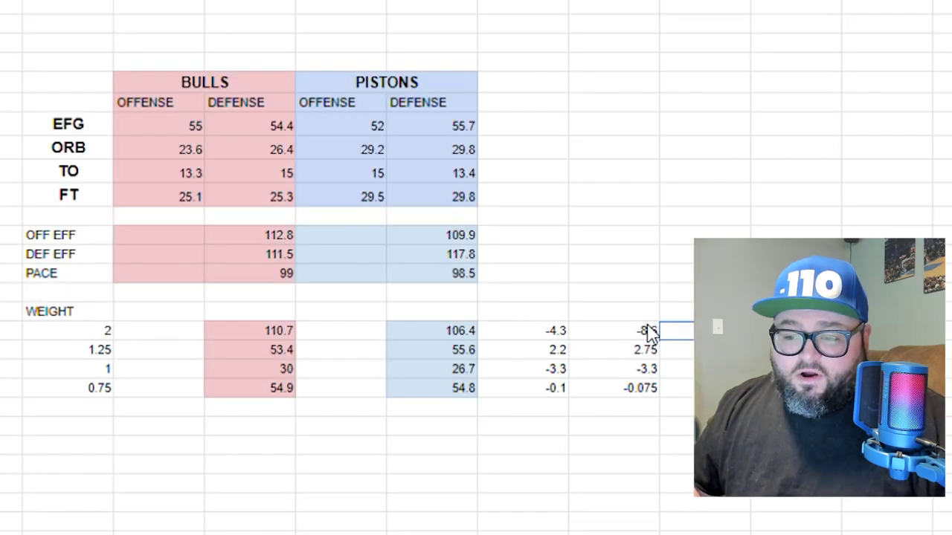
{"action": "left_click", "coordinate": [649, 332]}
{"action": "left_click", "coordinate": [516, 350]}
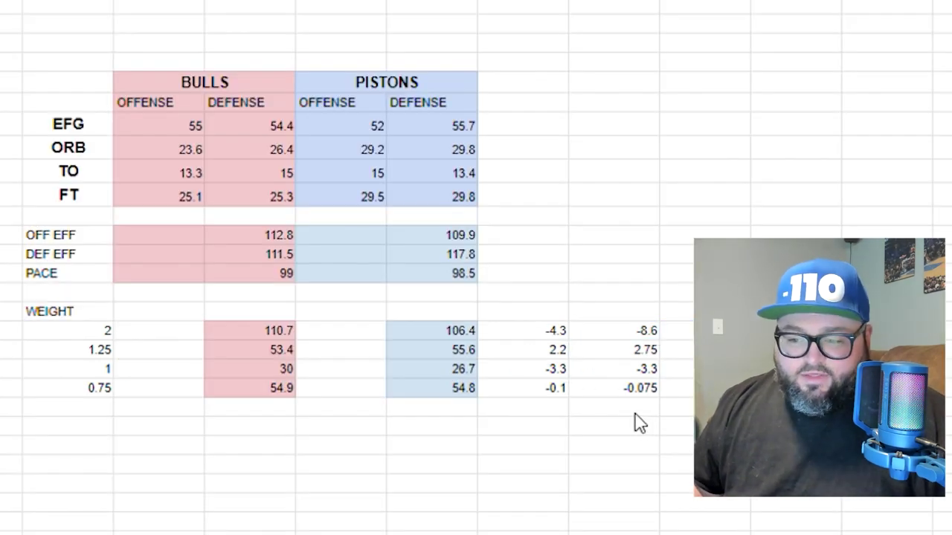
Total the four weighted differences with =SUM(I18:I21), giving a -9.225 point spread.
{"action": "left_click", "coordinate": [634, 414]}
{"action": "type", "text": "=sum("}
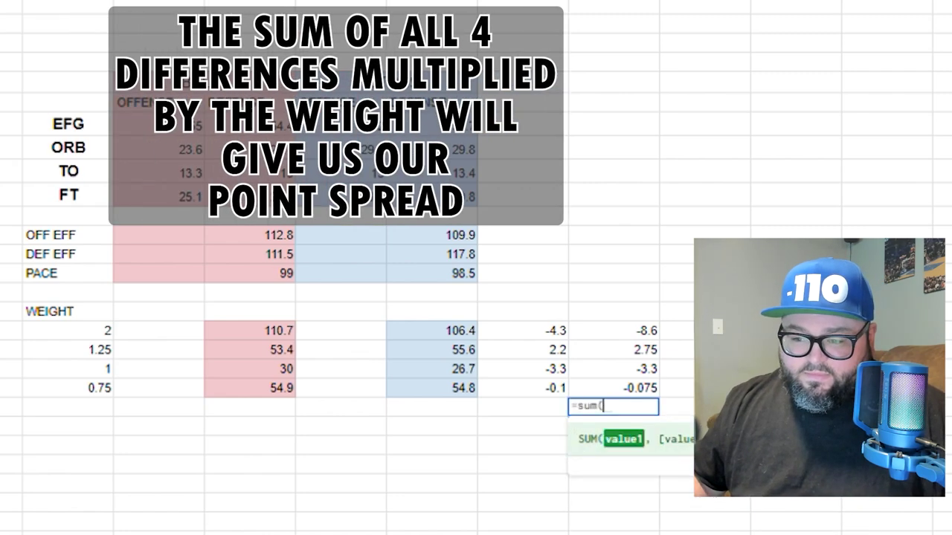
{"action": "left_click_drag", "start_coordinate": [639, 330], "coordinate": [635, 388]}
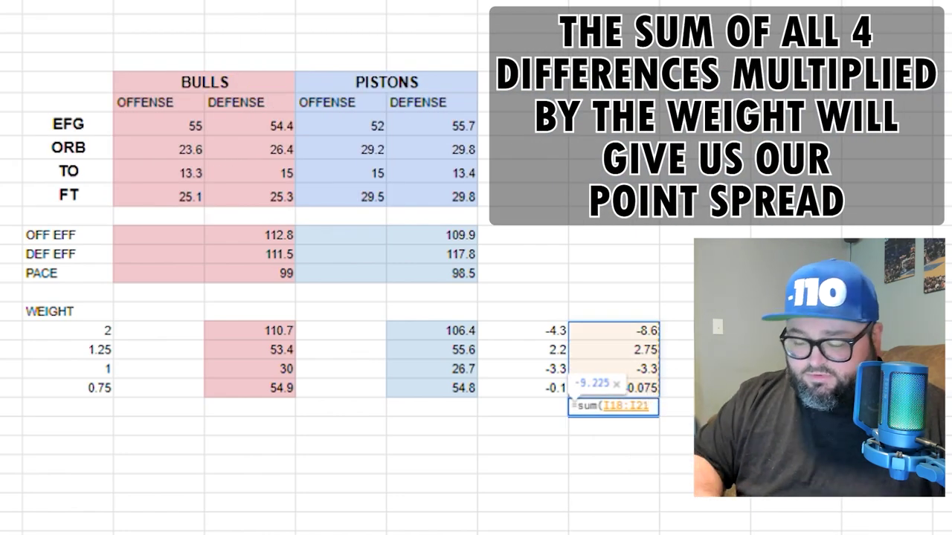
{"action": "key", "text": "Return"}
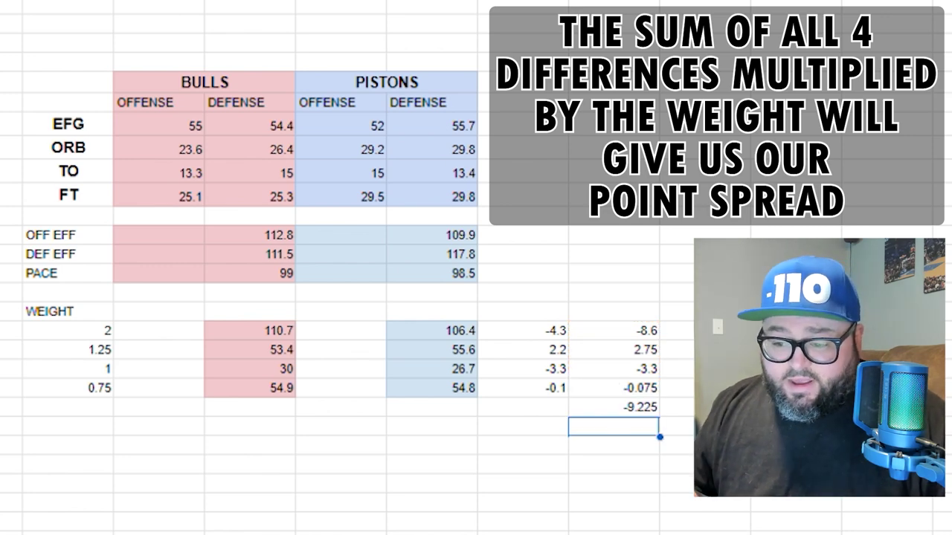
{"action": "left_click", "coordinate": [644, 412]}
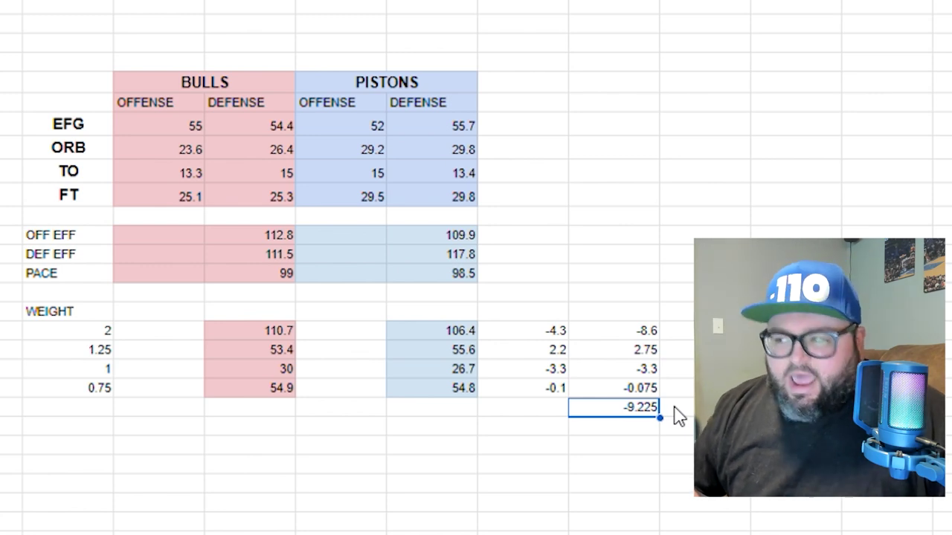
{"action": "left_click", "coordinate": [269, 437]}
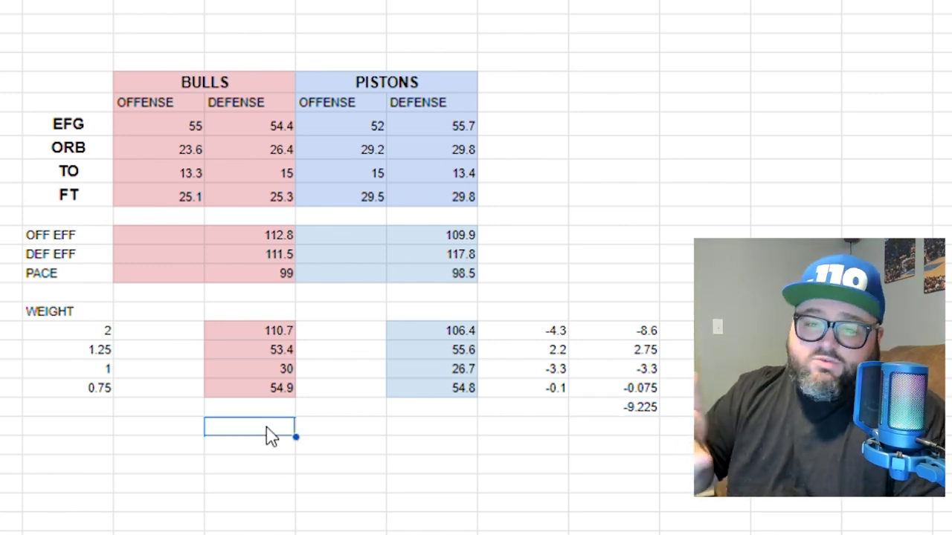
Label three new rows pace, bulls and pistons in column A.
{"action": "left_click", "coordinate": [95, 428]}
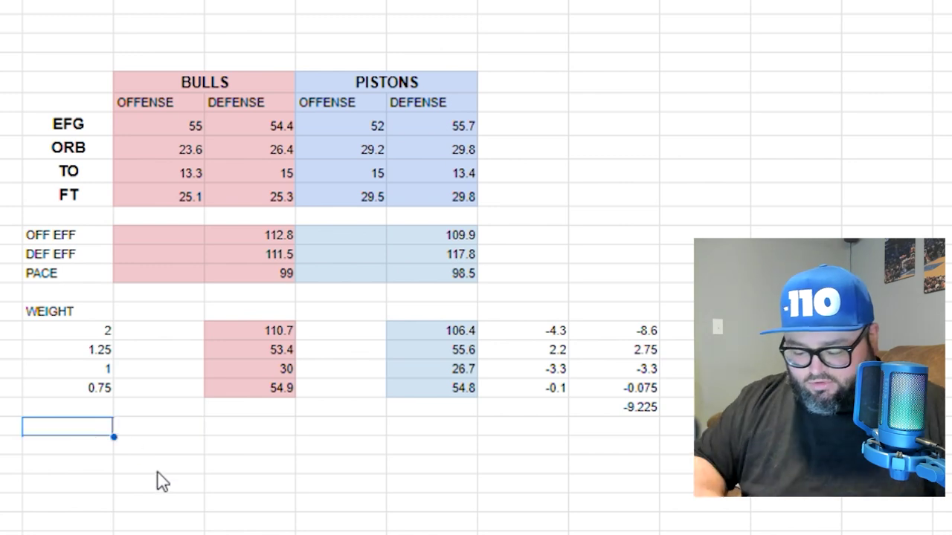
{"action": "type", "text": "pace"}
{"action": "key", "text": "Return"}
{"action": "type", "text": "bulls"}
{"action": "key", "text": "Return"}
{"action": "type", "text": "pistons"}
{"action": "key", "text": "Return"}
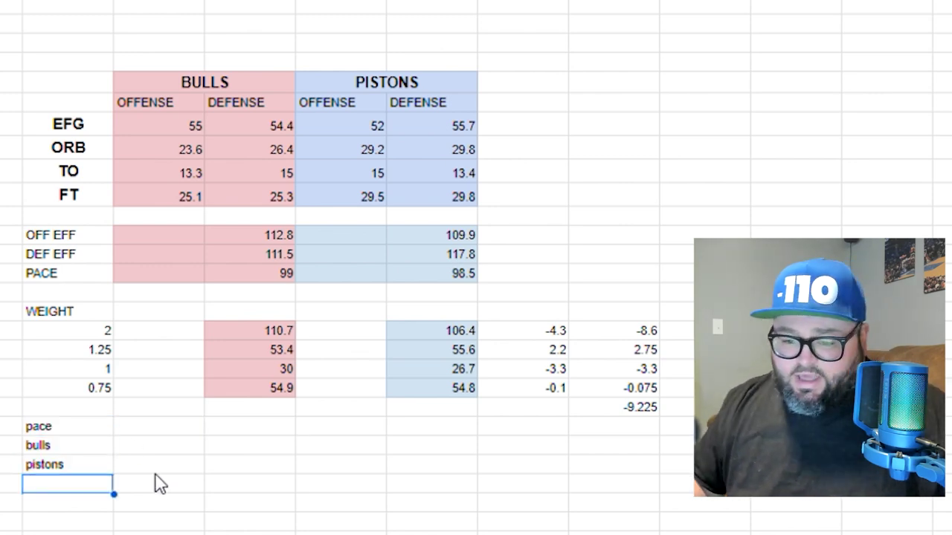
Project the Bulls score as the average of 112.8 and 117.8, giving 115.3.
{"action": "left_click", "coordinate": [165, 451]}
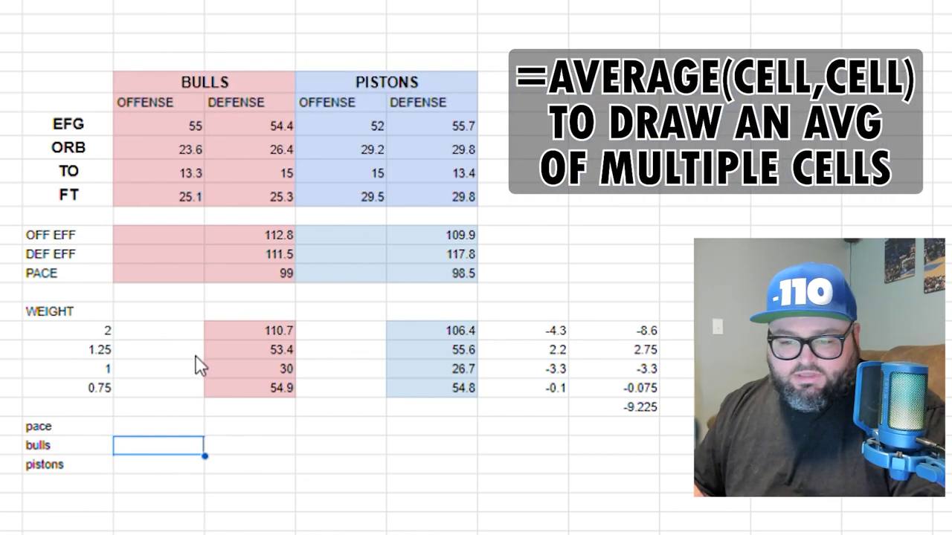
{"action": "type", "text": "="}
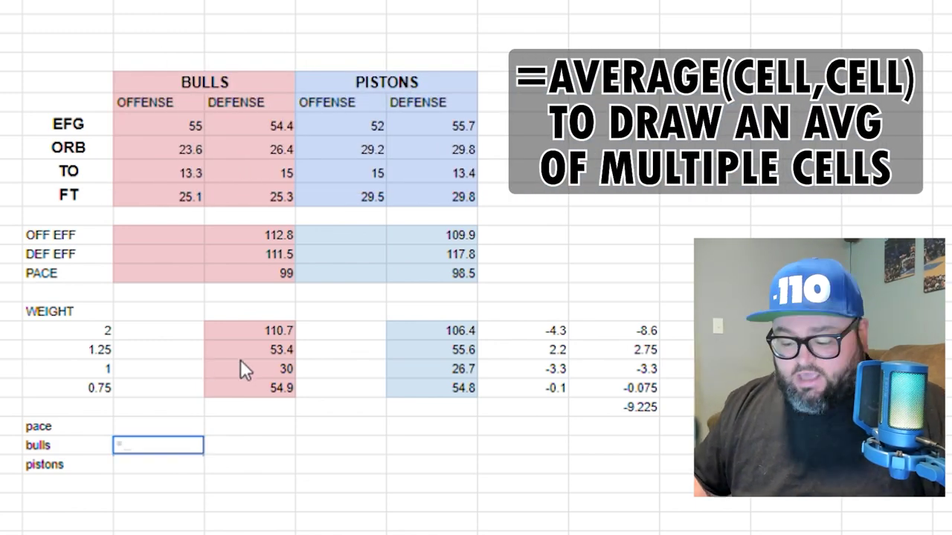
{"action": "type", "text": "average("}
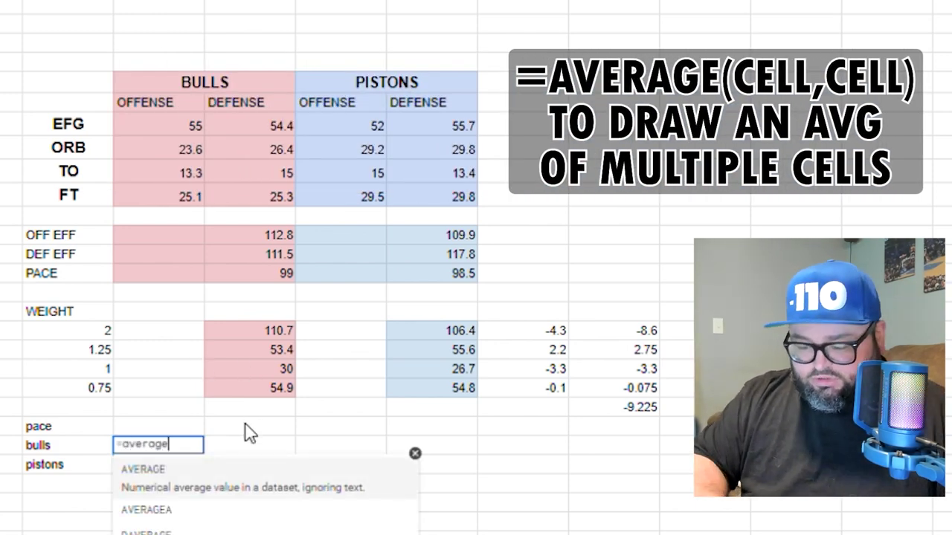
{"action": "left_click", "coordinate": [283, 235]}
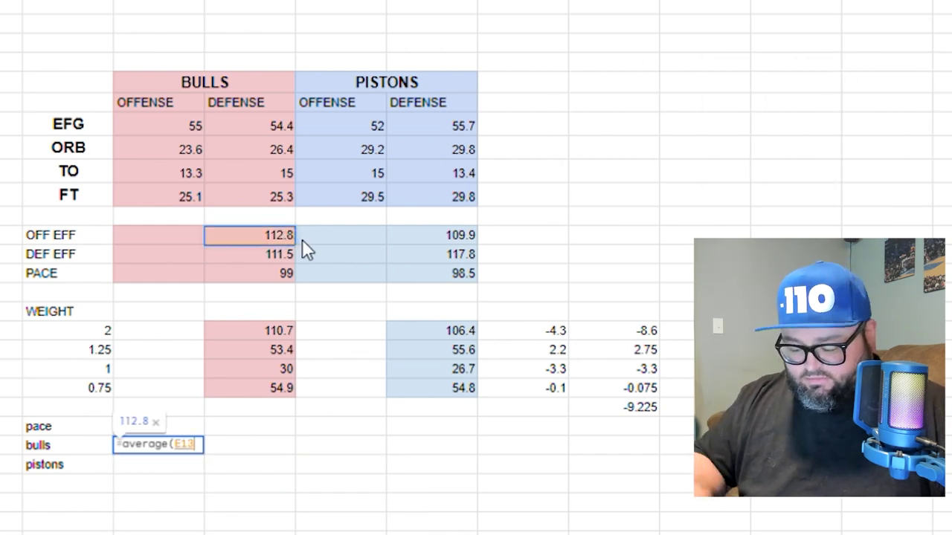
{"action": "type", "text": ","}
{"action": "left_click", "coordinate": [427, 257]}
{"action": "type", "text": ")"}
{"action": "key", "text": "Return"}
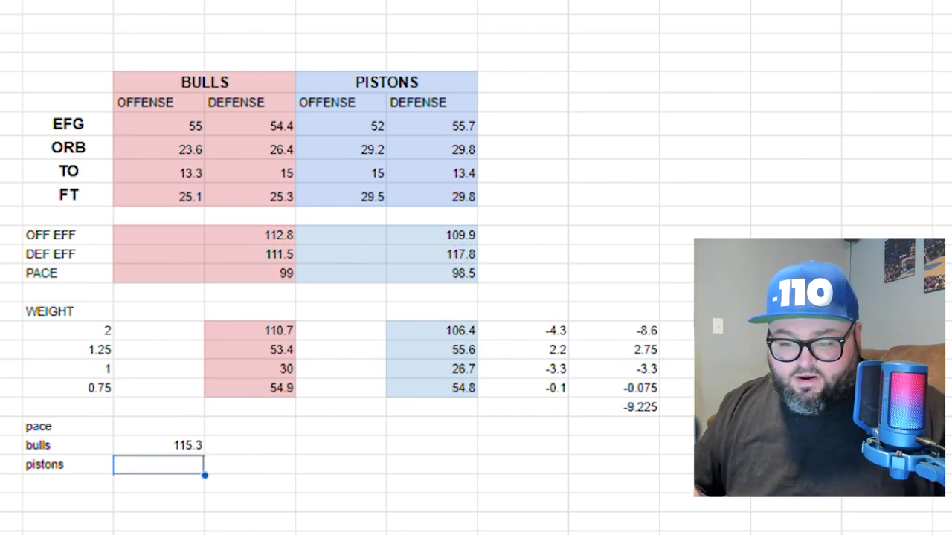
Project the Pistons score as the average of 109.9 and 111.5, giving 110.7.
{"action": "type", "text": "=average("}
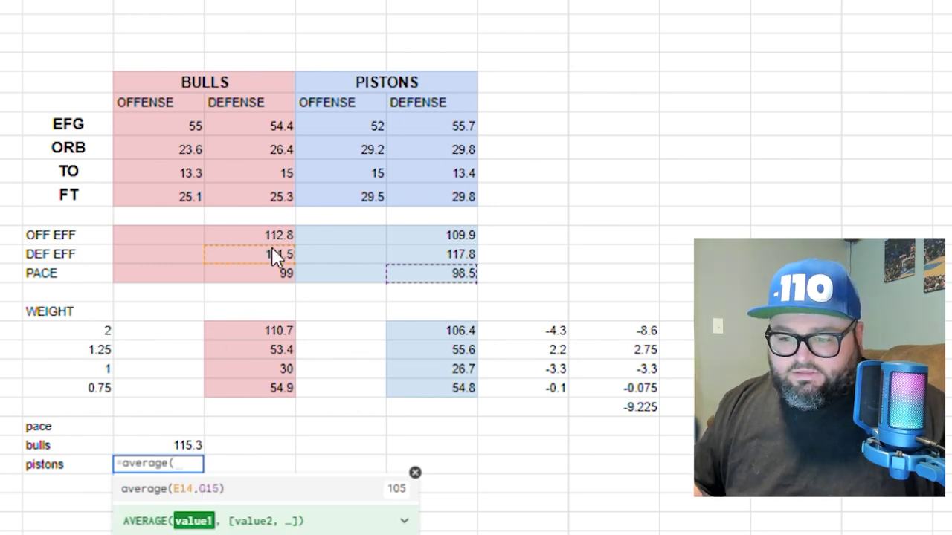
{"action": "left_click", "coordinate": [416, 239]}
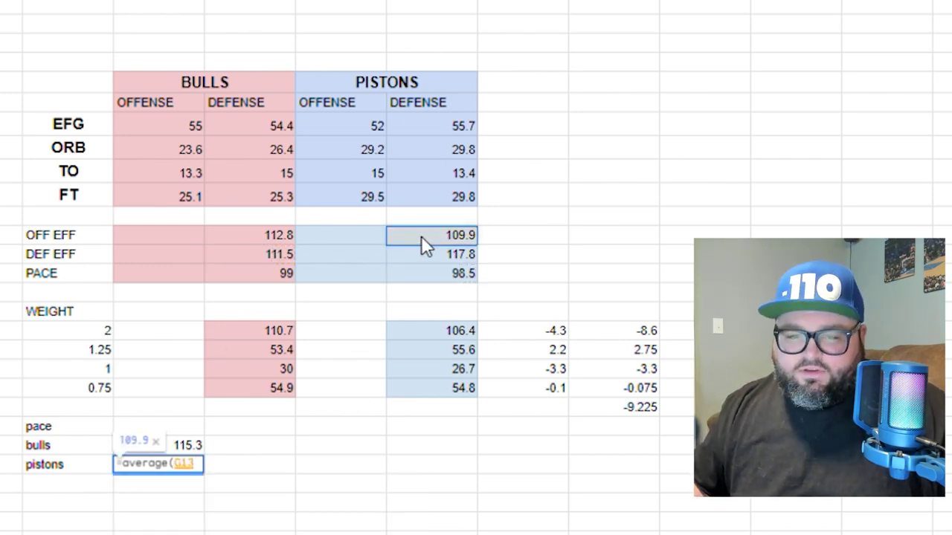
{"action": "type", "text": ","}
{"action": "left_click", "coordinate": [269, 255]}
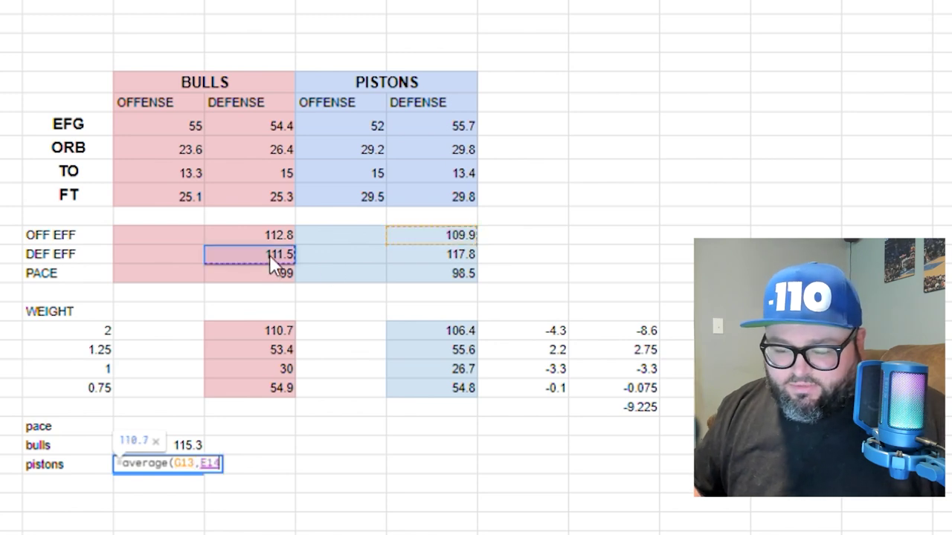
{"action": "type", "text": ")"}
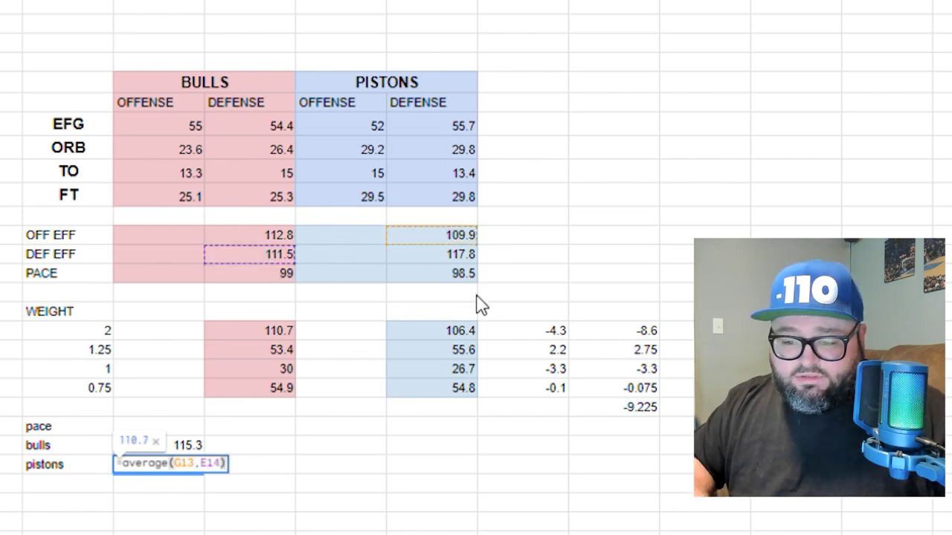
{"action": "key", "text": "Return"}
{"action": "left_click", "coordinate": [173, 450]}
{"action": "left_click", "coordinate": [187, 467]}
{"action": "left_click", "coordinate": [193, 449]}
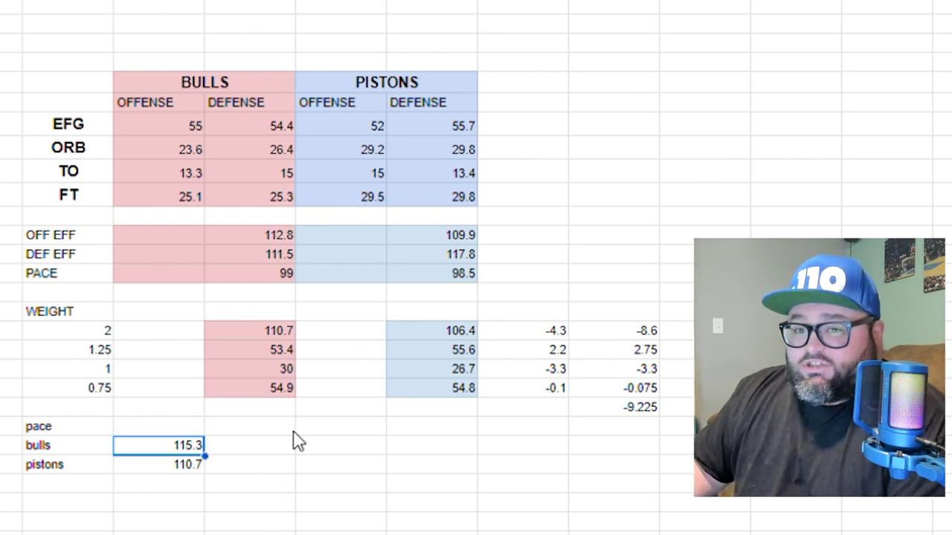
{"action": "left_click", "coordinate": [275, 273]}
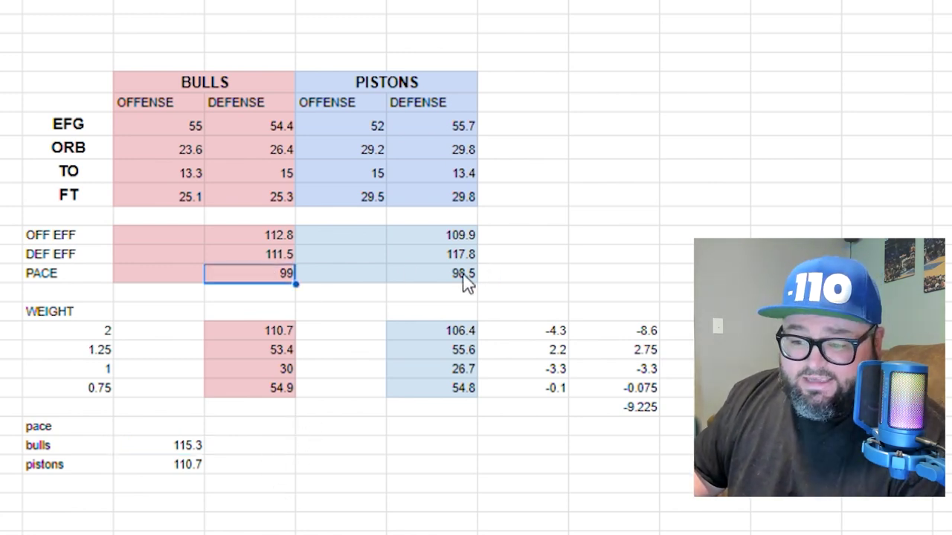
Average the Bulls PACE 99 and Pistons PACE 98.5 into 98.75 below the Pistons score.
{"action": "left_click", "coordinate": [464, 280]}
{"action": "left_click", "coordinate": [264, 273]}
{"action": "left_click", "coordinate": [426, 275]}
{"action": "left_click", "coordinate": [290, 276]}
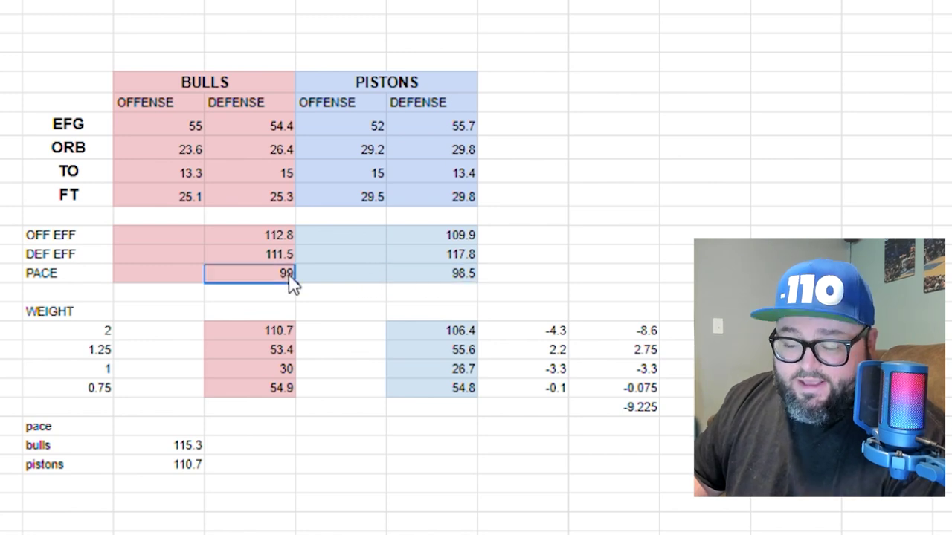
{"action": "left_click", "coordinate": [158, 483]}
{"action": "scroll", "coordinate": [157, 484], "scroll_direction": "down", "scroll_amount": 1}
{"action": "type", "text": "=ave"}
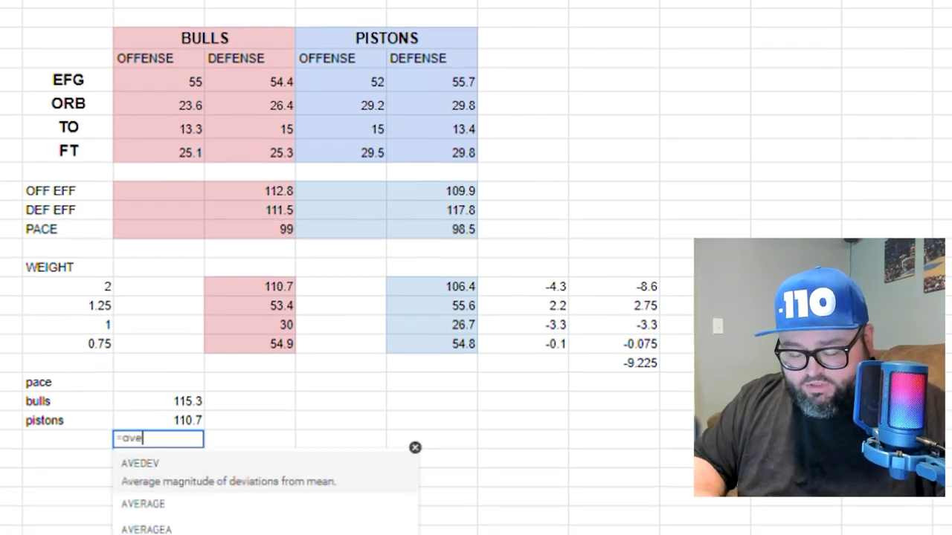
{"action": "type", "text": "rage("}
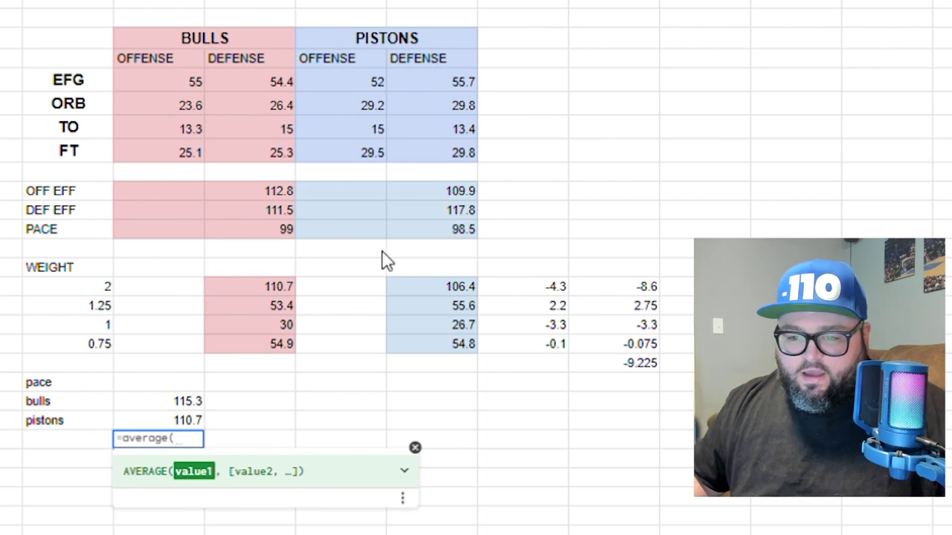
{"action": "left_click", "coordinate": [289, 232]}
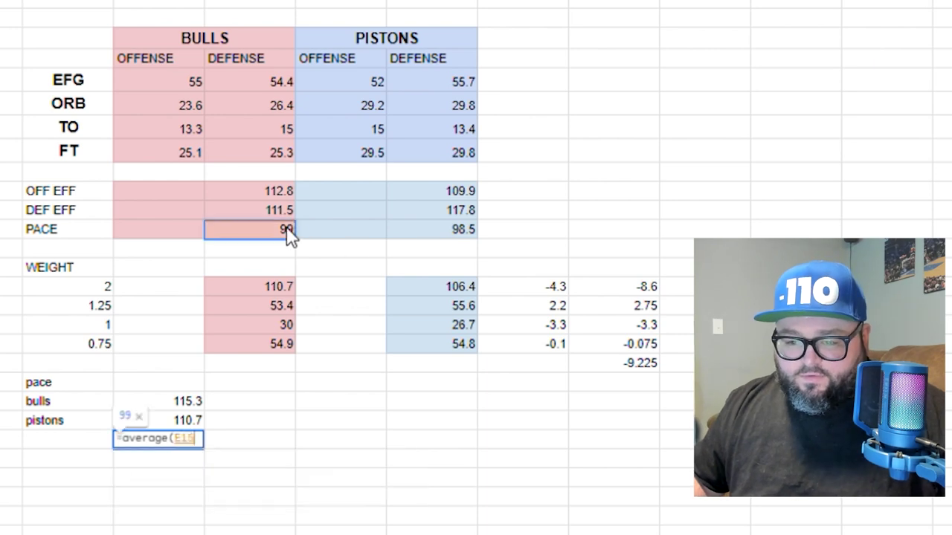
{"action": "type", "text": ","}
{"action": "left_click", "coordinate": [444, 232]}
{"action": "type", "text": ")"}
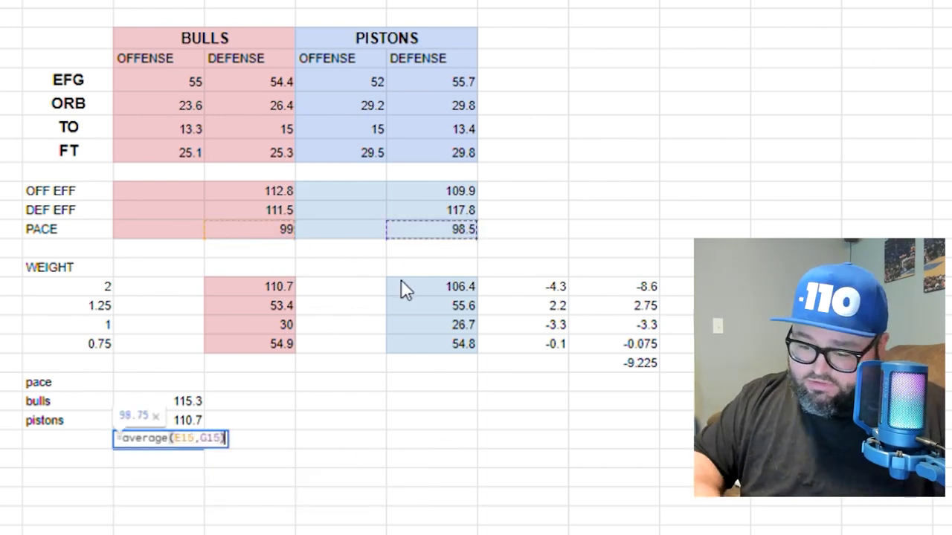
{"action": "key", "text": "Return"}
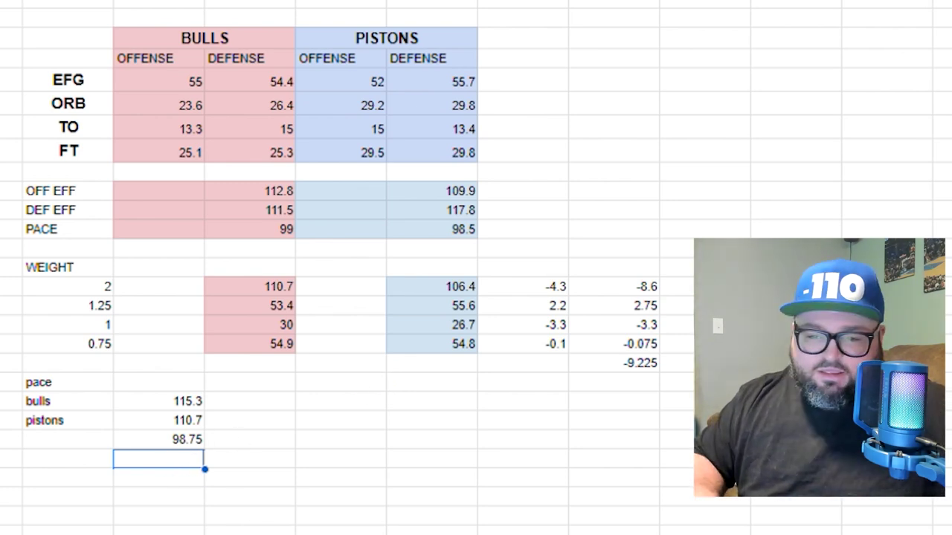
Divide the 98.75 pace average by 100 to get a 0.9875 pace factor.
{"action": "type", "text": "="}
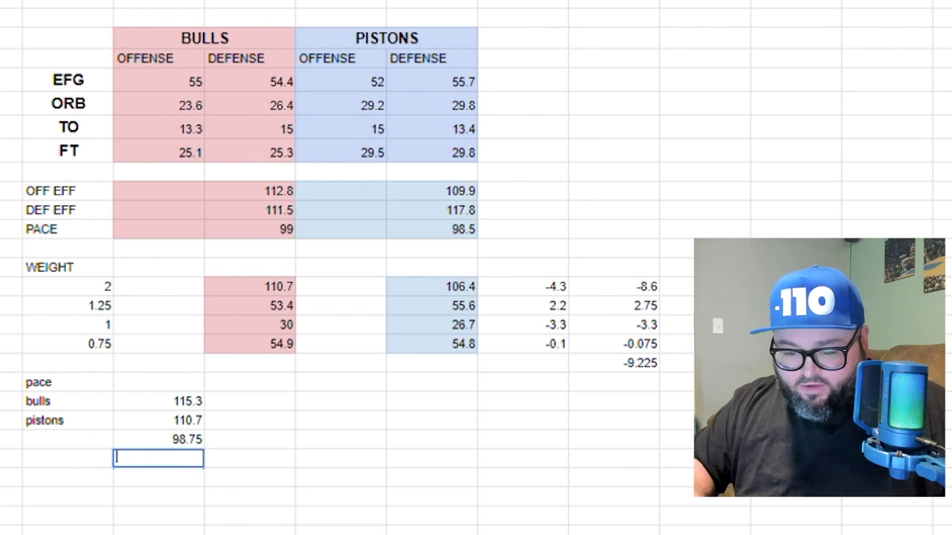
{"action": "left_click", "coordinate": [192, 440]}
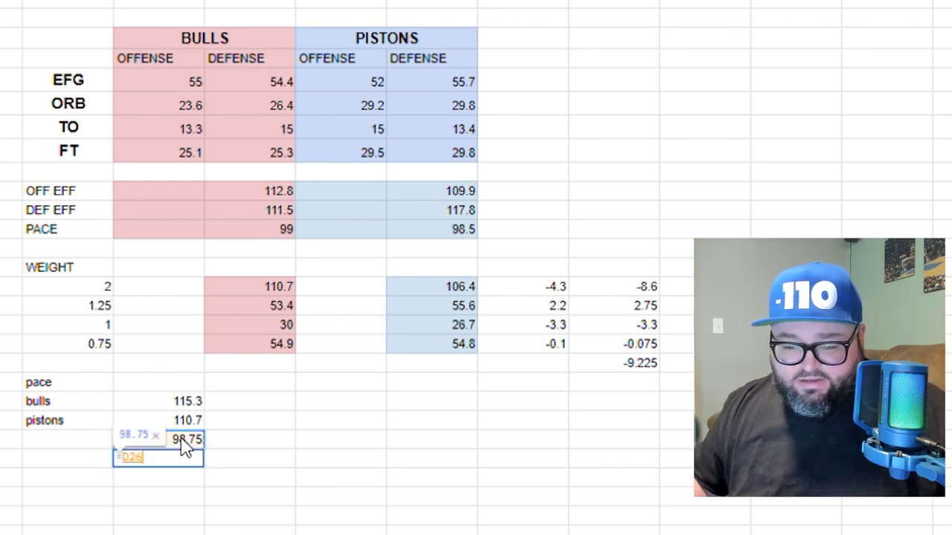
{"action": "type", "text": "/100"}
{"action": "key", "text": "Return"}
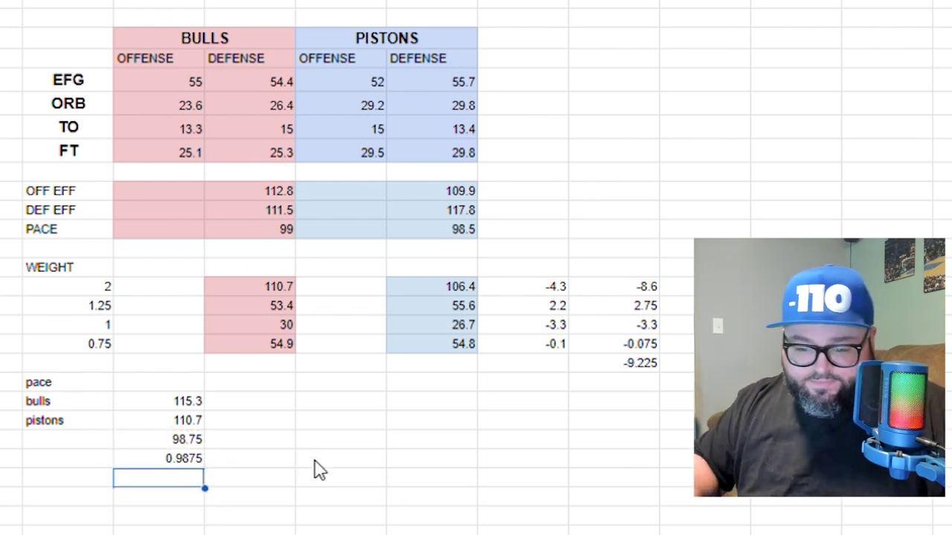
Multiply the Bulls rating 115.3 by 0.9875 for a projected 113.85875 beside bulls.
{"action": "left_click", "coordinate": [261, 408]}
{"action": "type", "text": "="}
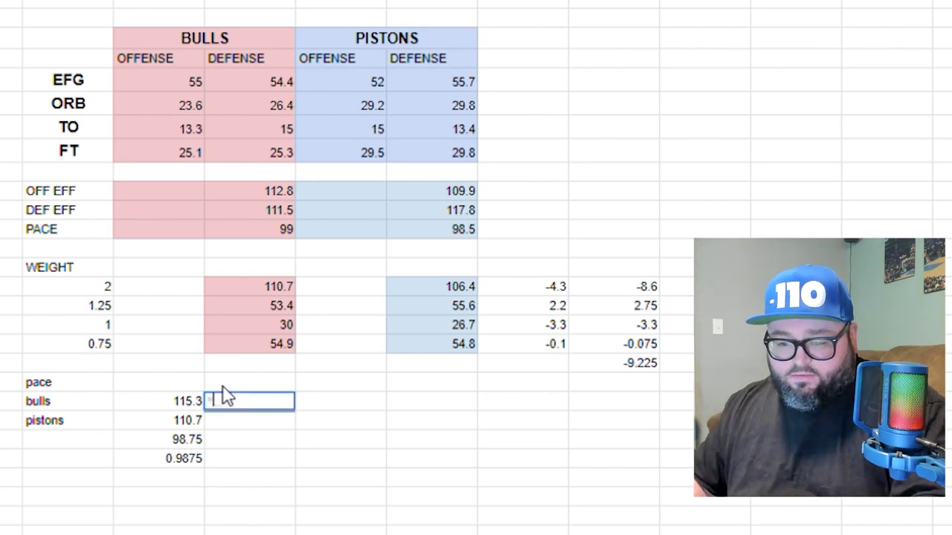
{"action": "left_click", "coordinate": [189, 402]}
{"action": "type", "text": "*"}
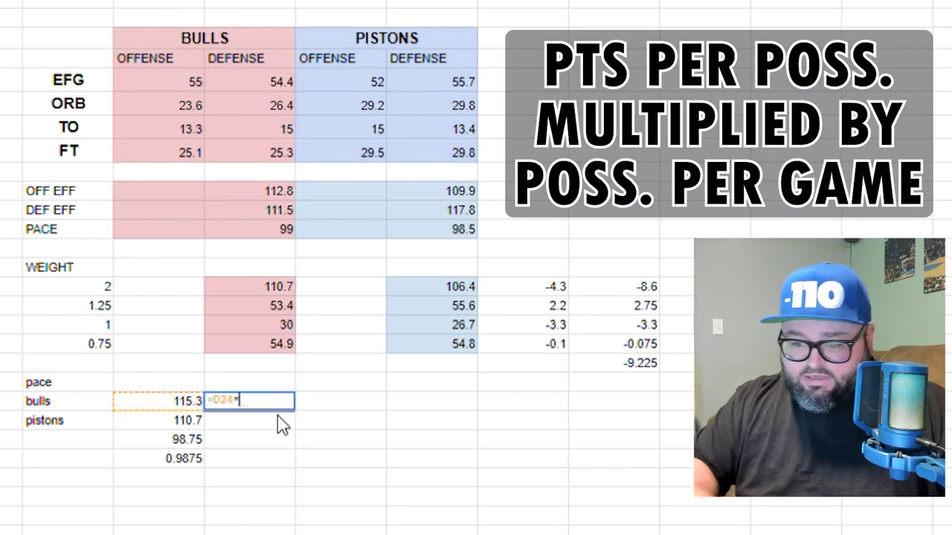
{"action": "left_click", "coordinate": [191, 459]}
{"action": "key", "text": "Return"}
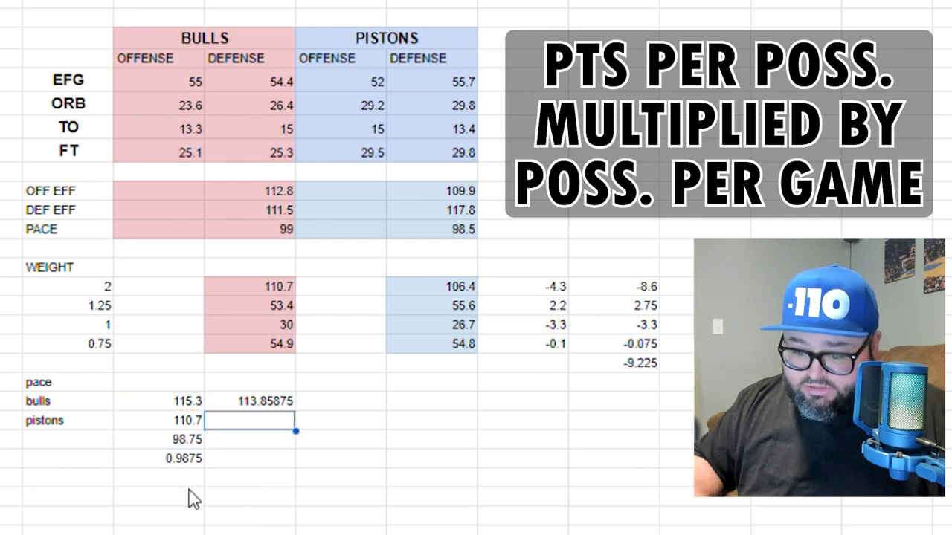
Multiply the Pistons rating 110.7 by 0.9875 for a projected 109.31625 beside pistons.
{"action": "type", "text": "="}
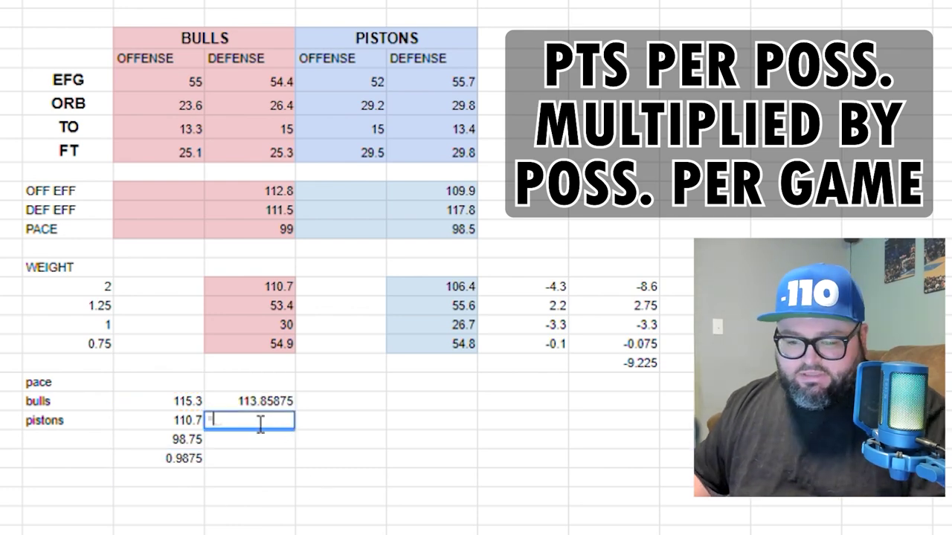
{"action": "left_click", "coordinate": [178, 420]}
{"action": "type", "text": "*"}
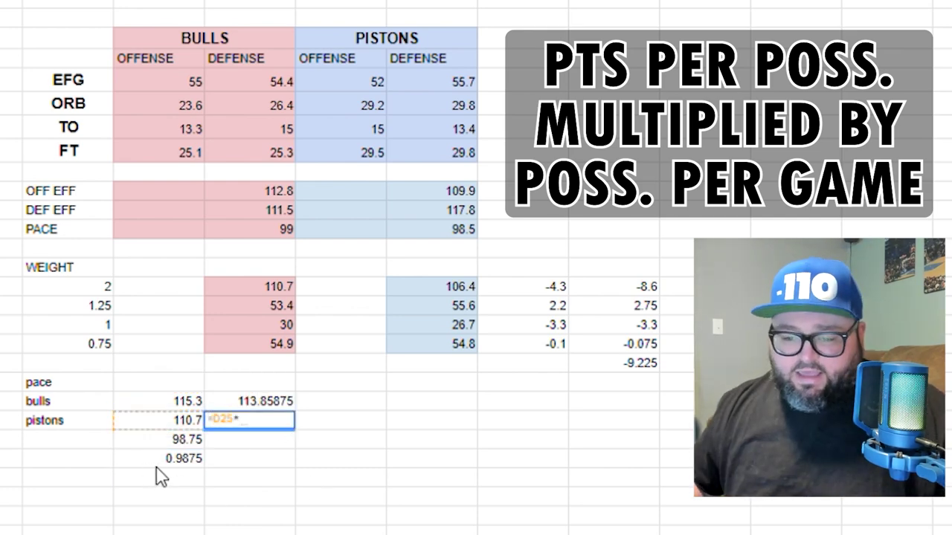
{"action": "left_click", "coordinate": [186, 459]}
{"action": "key", "text": "Return"}
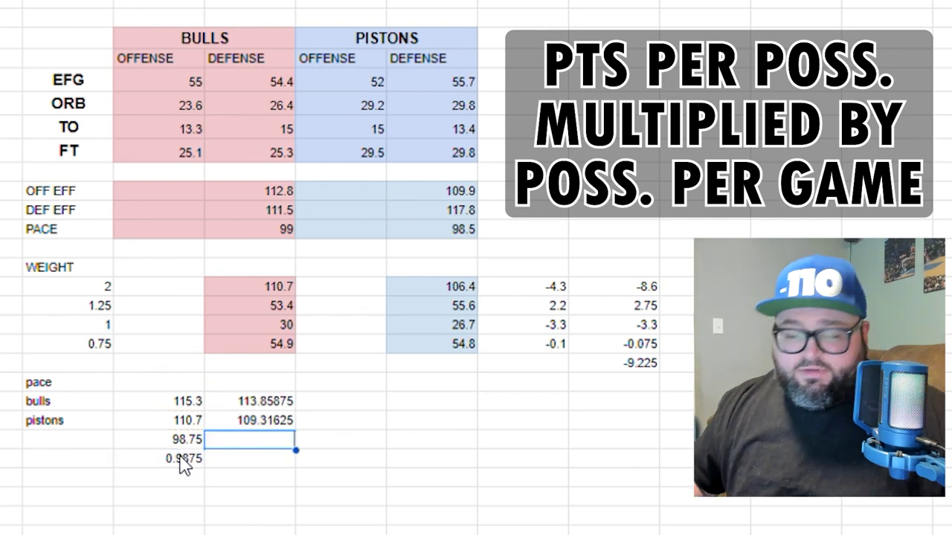
{"action": "left_click", "coordinate": [267, 405]}
{"action": "left_click", "coordinate": [265, 423]}
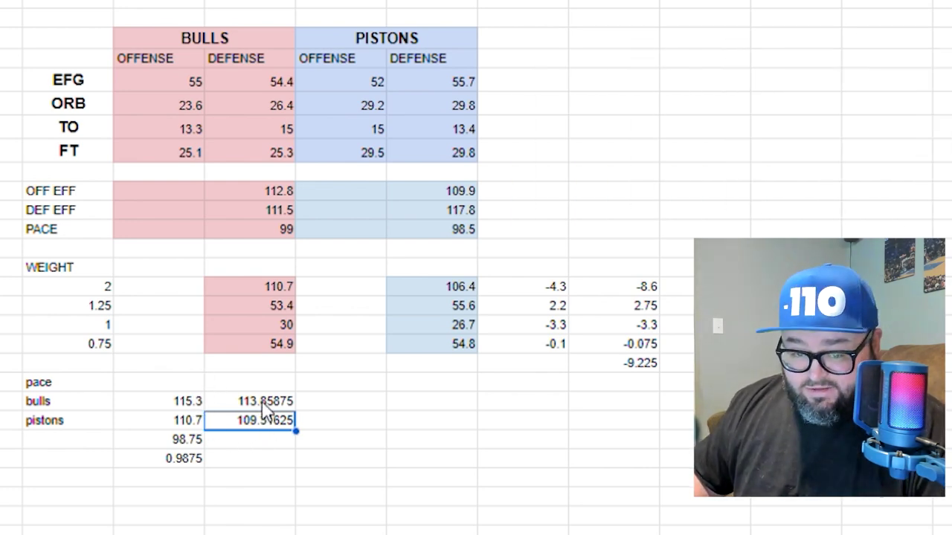
Sum the two projected scores with =SUM(E24:E25) for a 223.175 game total.
{"action": "left_click", "coordinate": [261, 478]}
{"action": "type", "text": "="}
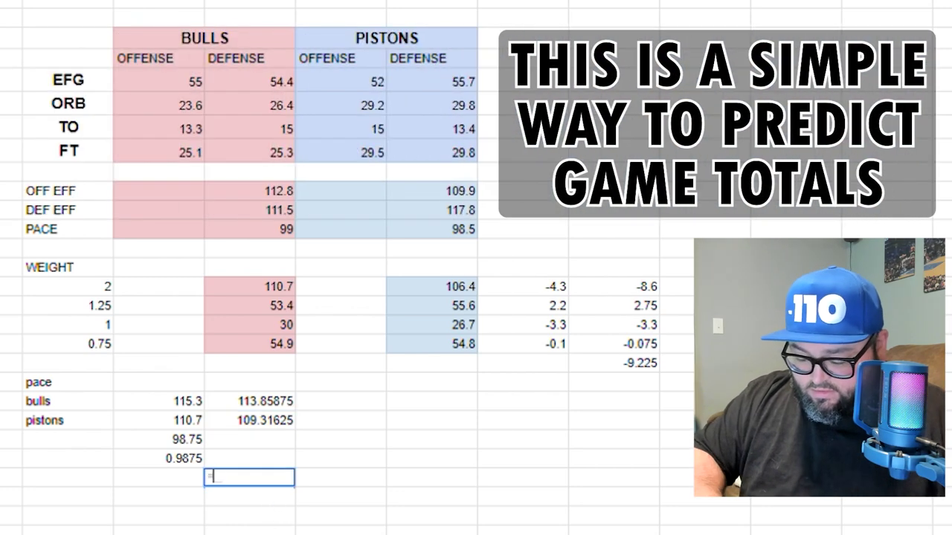
{"action": "type", "text": "sum("}
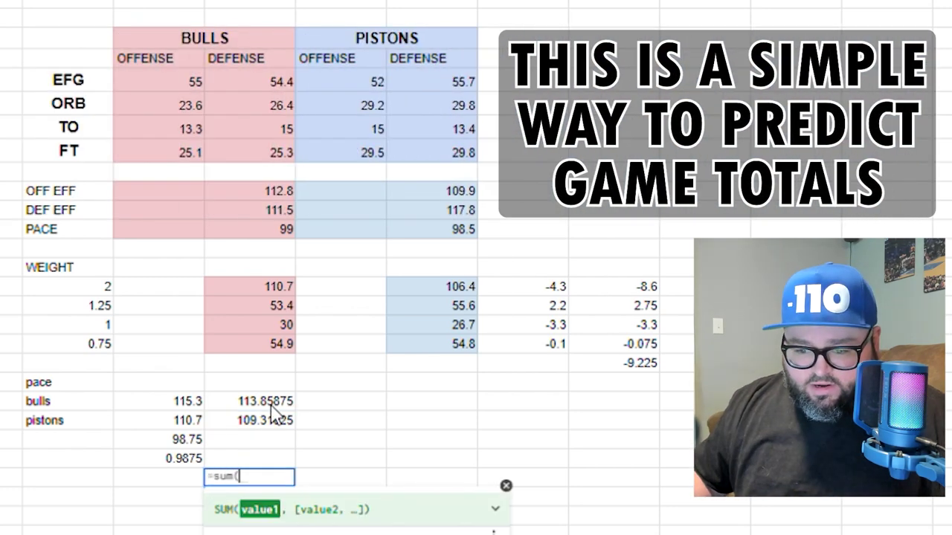
{"action": "left_click_drag", "start_coordinate": [268, 401], "coordinate": [276, 420]}
{"action": "type", "text": ")"}
{"action": "key", "text": "Return"}
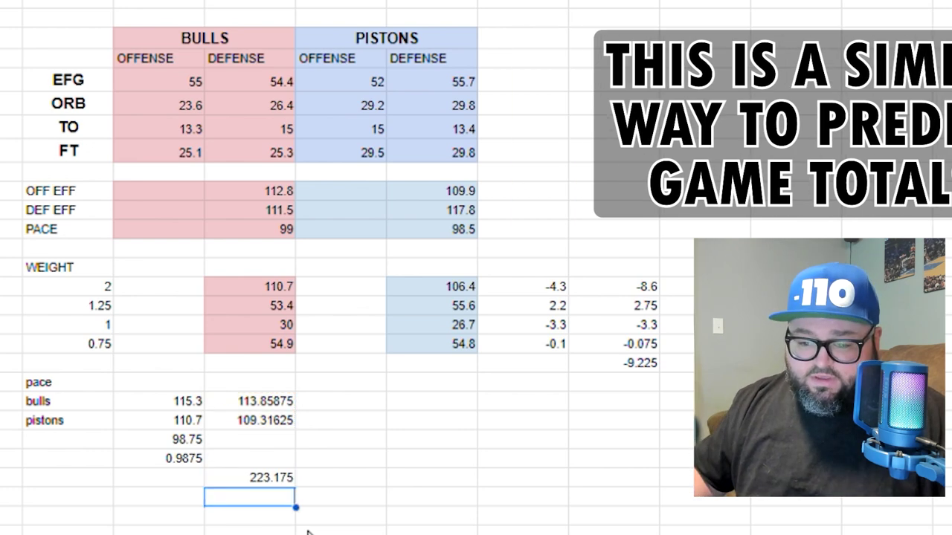
{"action": "key", "text": "Up"}
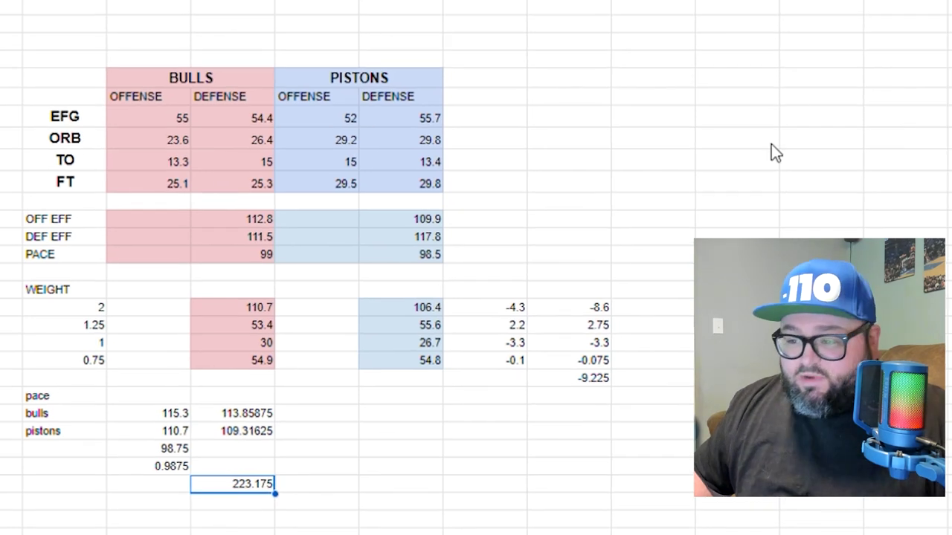
{"action": "left_click", "coordinate": [753, 46]}
Enter CHI and DET headings in adjacent top-right cells.
{"action": "type", "text": "chi"}
{"action": "key", "text": "BackSpace"}
{"action": "key", "text": "BackSpace"}
{"action": "key", "text": "BackSpace"}
{"action": "type", "text": "CHI"}
{"action": "key", "text": "Tab"}
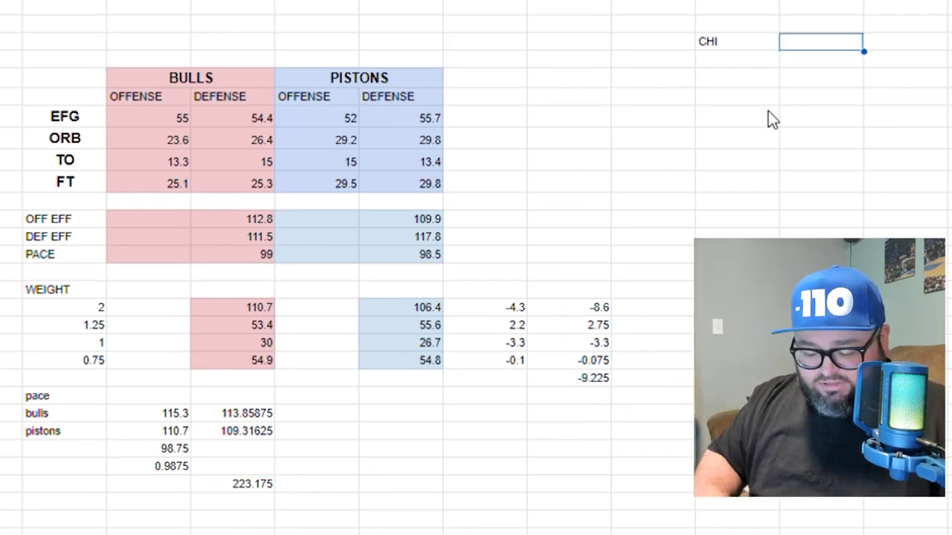
{"action": "type", "text": "DET"}
{"action": "key", "text": "Return"}
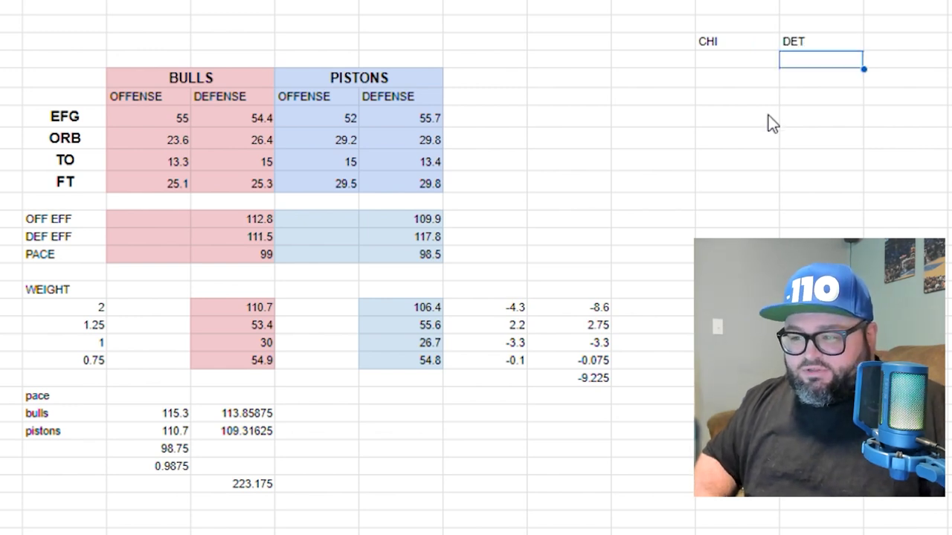
Enlarge the font of the CHI and DET headings and centre them.
{"action": "left_click_drag", "start_coordinate": [759, 42], "coordinate": [826, 43]}
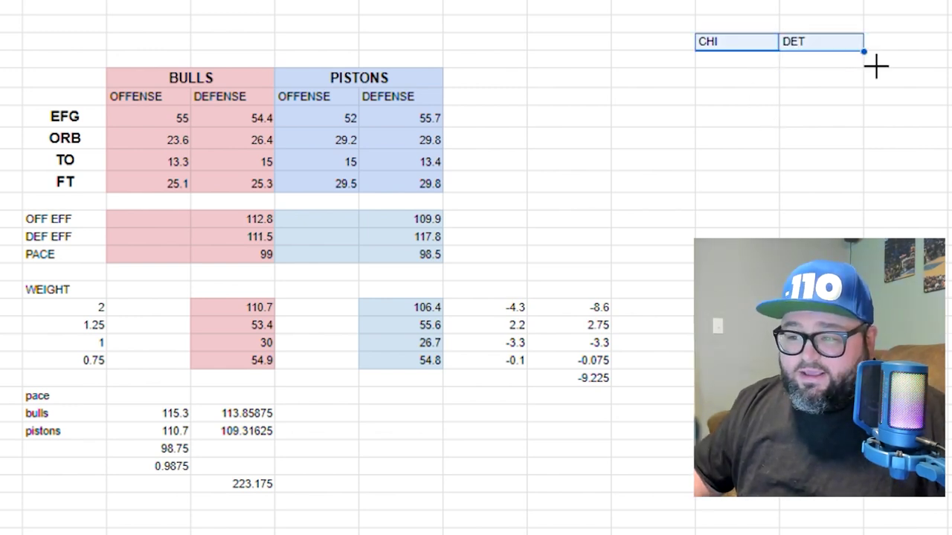
{"action": "key", "text": "ctrl+shift+period"}
{"action": "key", "text": "ctrl+shift+period"}
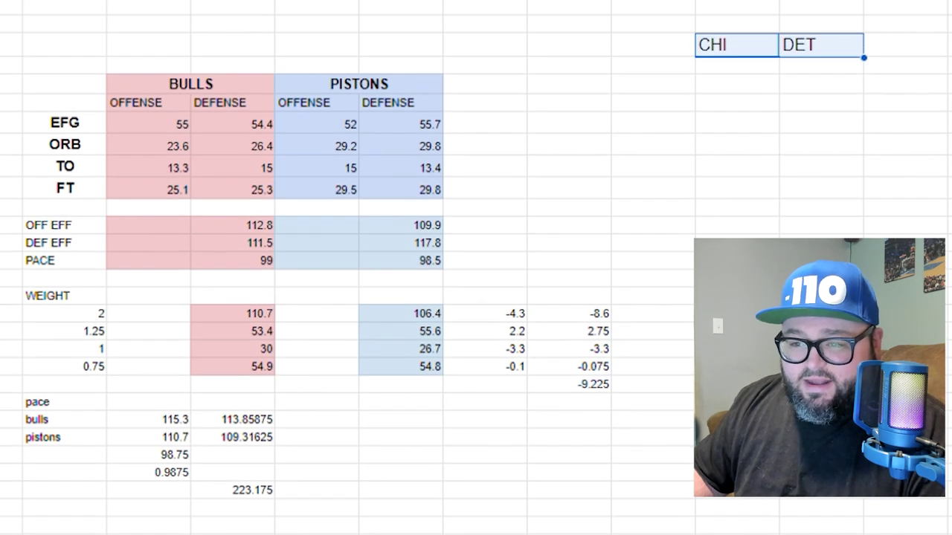
{"action": "key", "text": "ctrl+shift+e"}
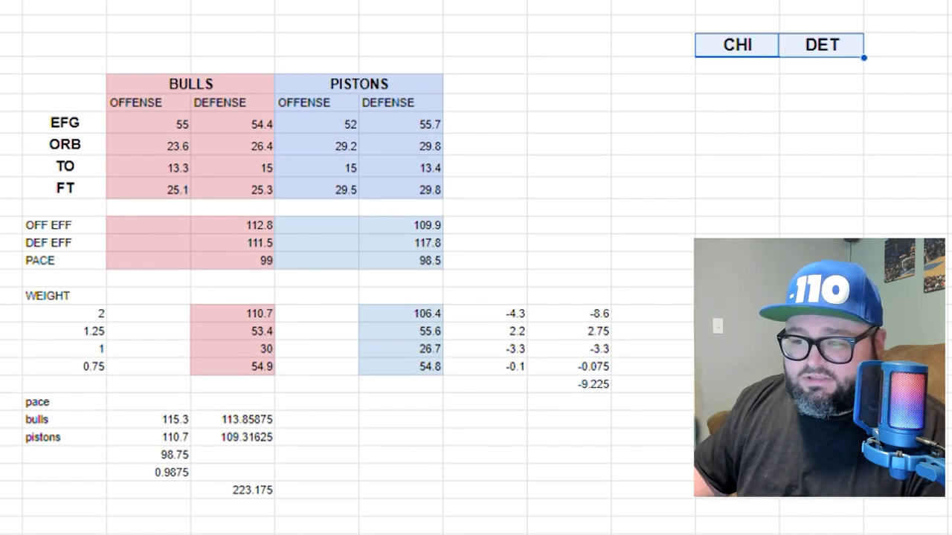
{"action": "left_click", "coordinate": [933, 104]}
{"action": "left_click", "coordinate": [775, 70]}
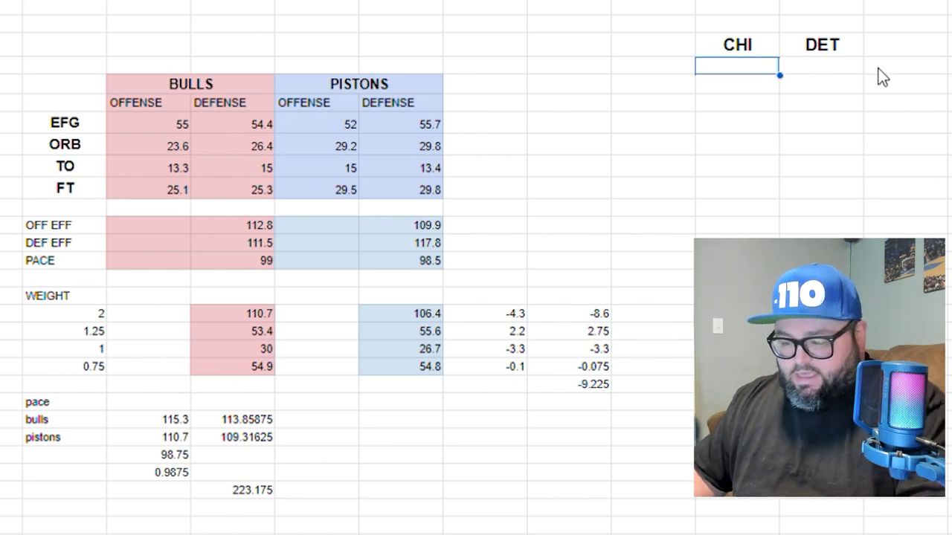
Below CHI, enter =(E28/2)-(I22/2) from the 223.175 total and -9.225 spread, giving 116.2.
{"action": "type", "text": "="}
{"action": "left_click", "coordinate": [233, 490]}
{"action": "type", "text": "/2"}
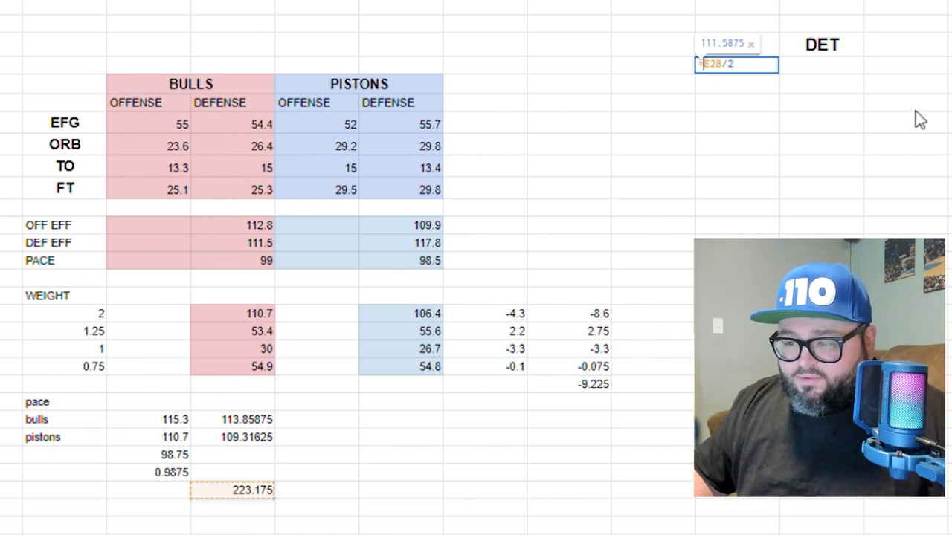
{"action": "key", "text": "Left"}
{"action": "key", "text": "Left"}
{"action": "key", "text": "Left"}
{"action": "key", "text": "Left"}
{"action": "key", "text": "Left"}
{"action": "type", "text": "("}
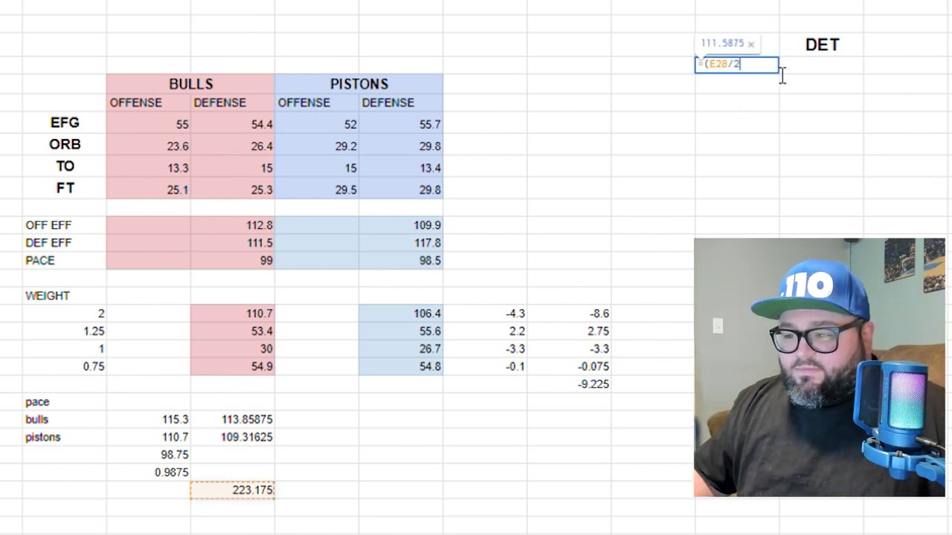
{"action": "type", "text": ")"}
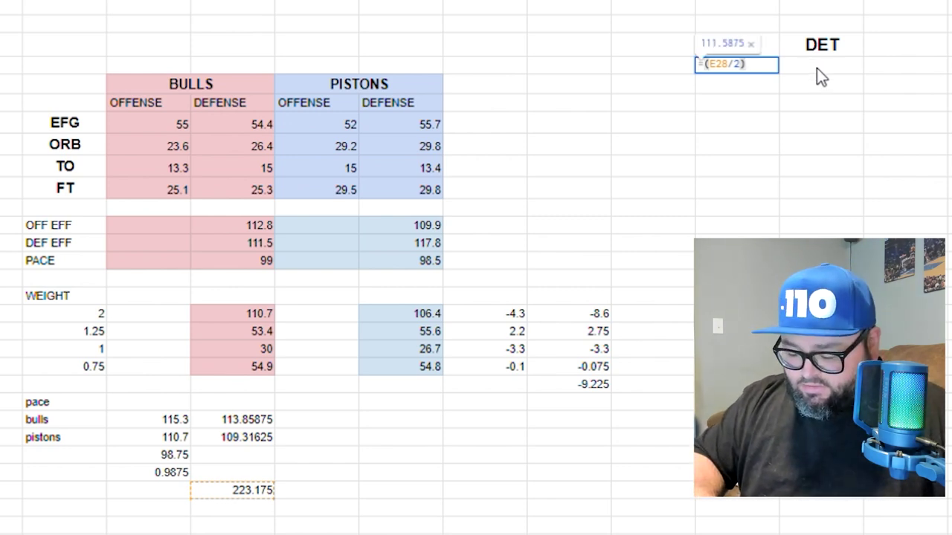
{"action": "type", "text": "-"}
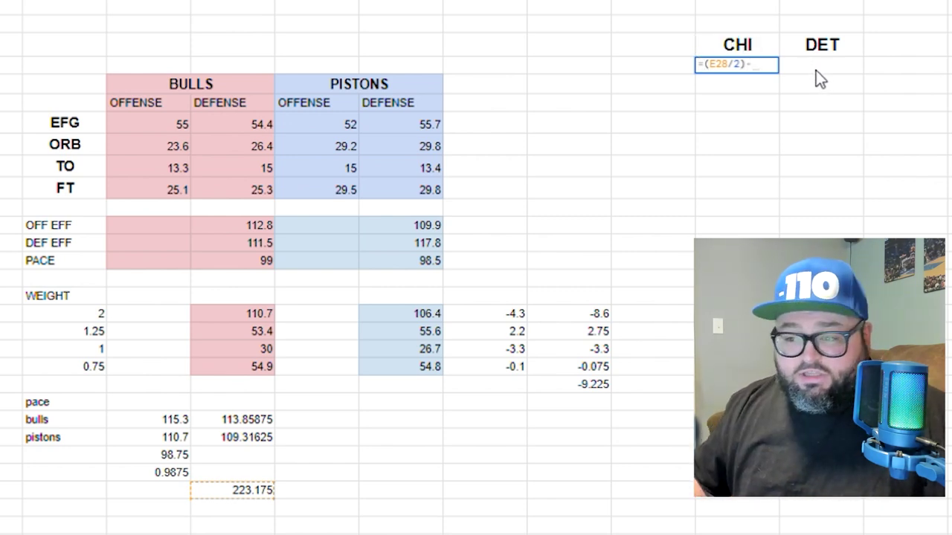
{"action": "type", "text": "("}
{"action": "left_click", "coordinate": [581, 386]}
{"action": "type", "text": "/2)"}
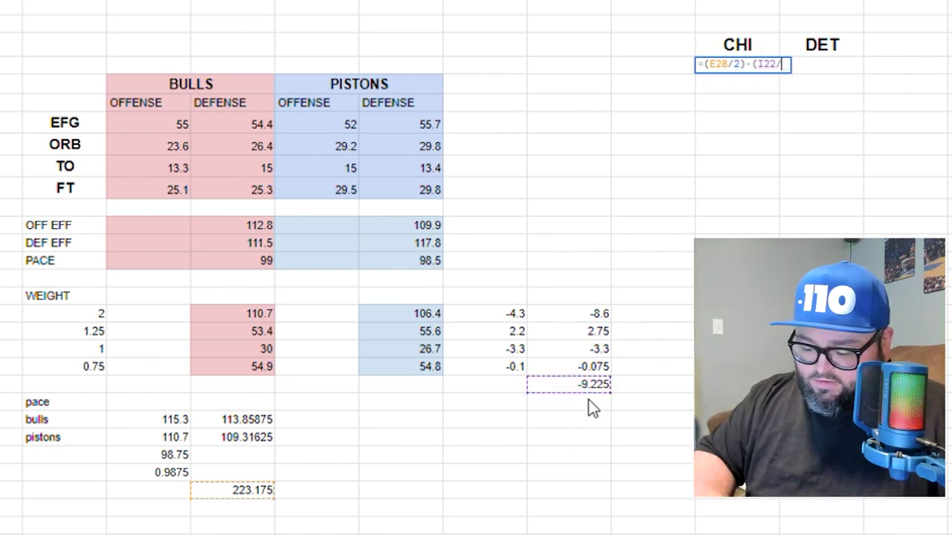
{"action": "key", "text": "Return"}
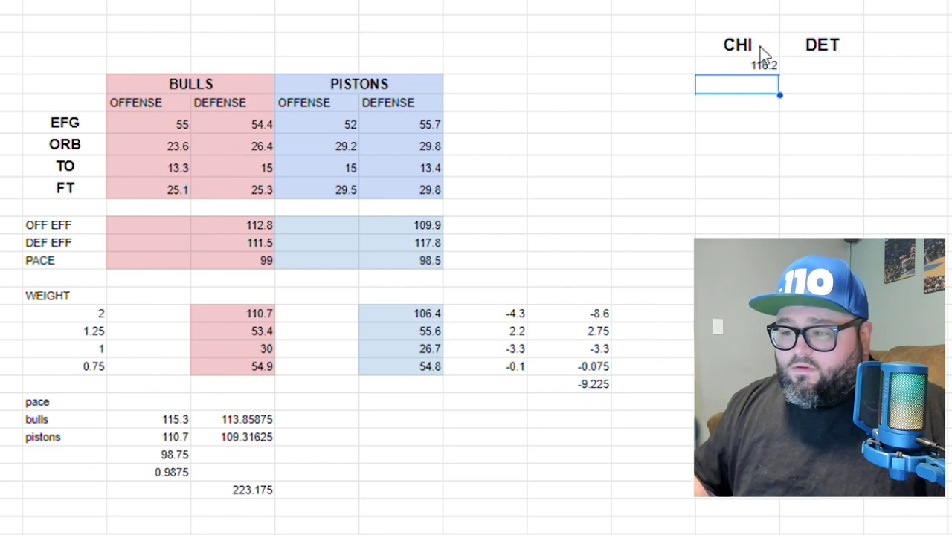
Give the CHI score Oswald font and a custom number format of 0, showing 116.
{"action": "left_click", "coordinate": [710, 66]}
{"action": "left_click", "coordinate": [179, 2]}
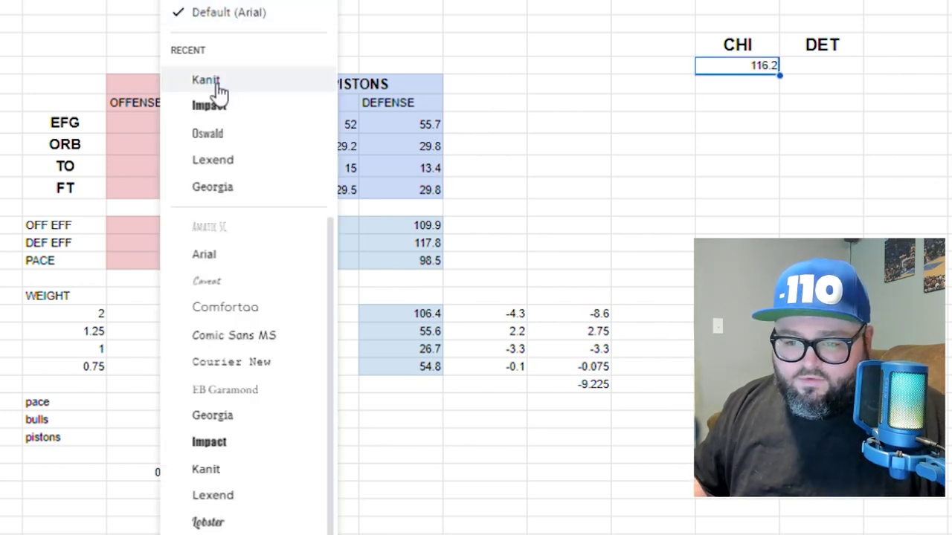
{"action": "left_click", "coordinate": [231, 142]}
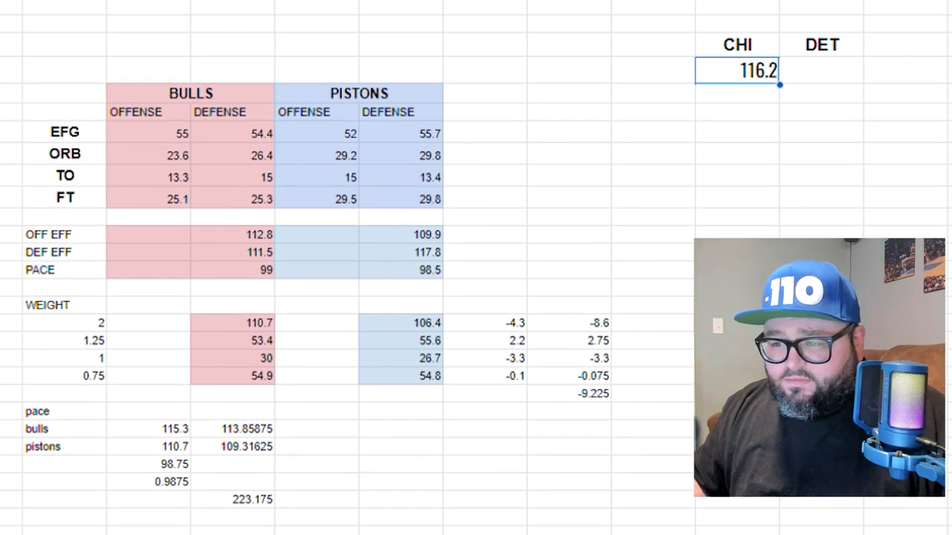
{"action": "key", "text": "alt+o"}
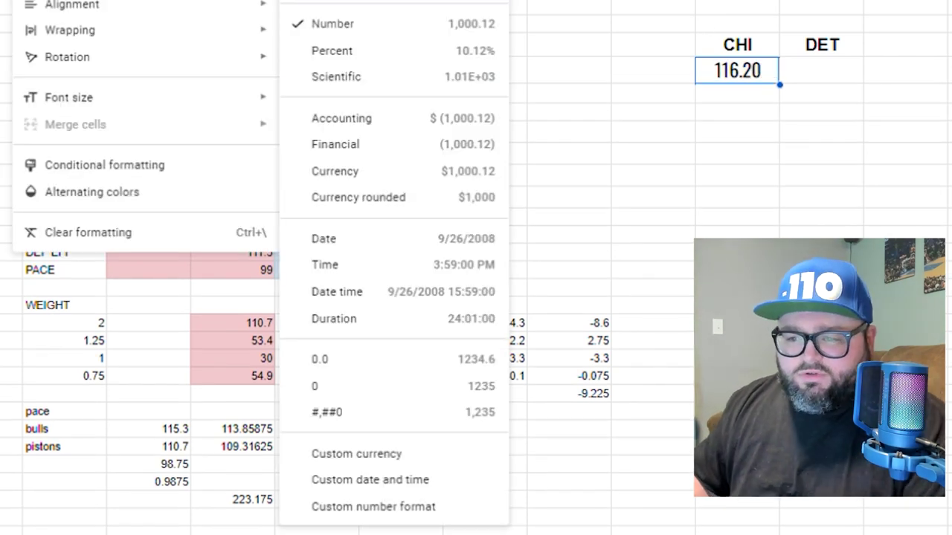
{"action": "left_click", "coordinate": [456, 513]}
{"action": "left_click_drag", "start_coordinate": [350, 155], "coordinate": [283, 143]}
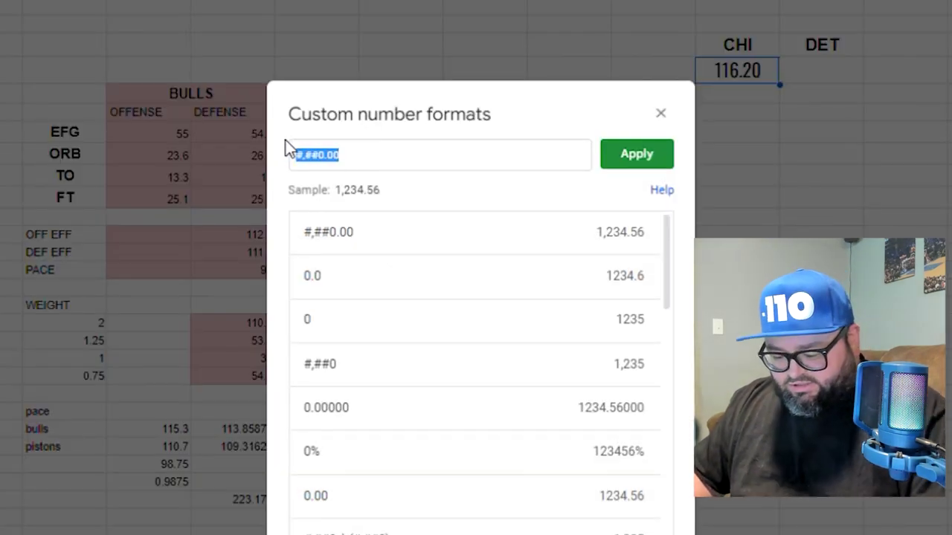
{"action": "type", "text": "0"}
{"action": "left_click", "coordinate": [636, 158]}
Begin the DET score formula =(E28/2)+( below the DET heading.
{"action": "left_click", "coordinate": [819, 140]}
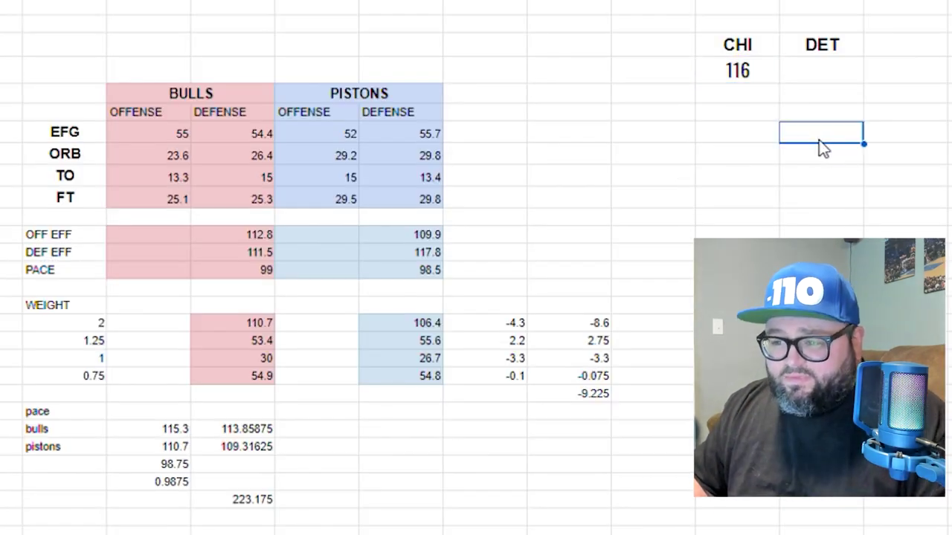
{"action": "left_click", "coordinate": [818, 68]}
{"action": "type", "text": "=(E28/2)"}
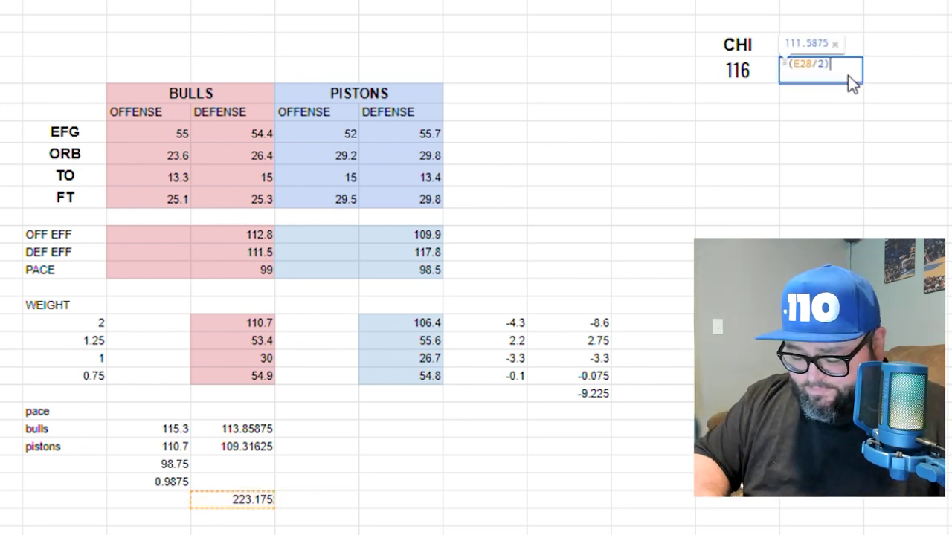
{"action": "type", "text": "+("}
Complete the DET formula as =(E28/2)+(I22/2) using the -9.225 spread.
{"action": "left_click", "coordinate": [586, 396]}
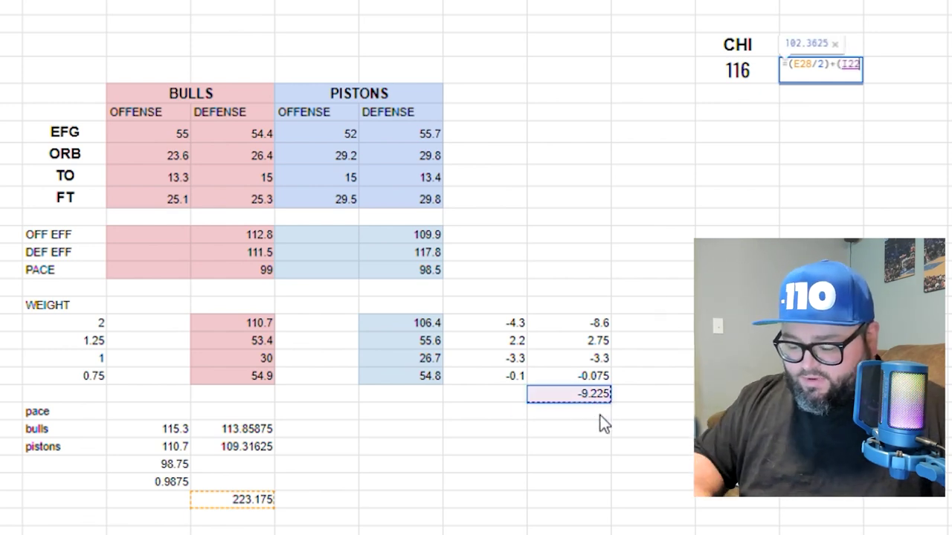
{"action": "type", "text": "/2)"}
{"action": "key", "text": "Return"}
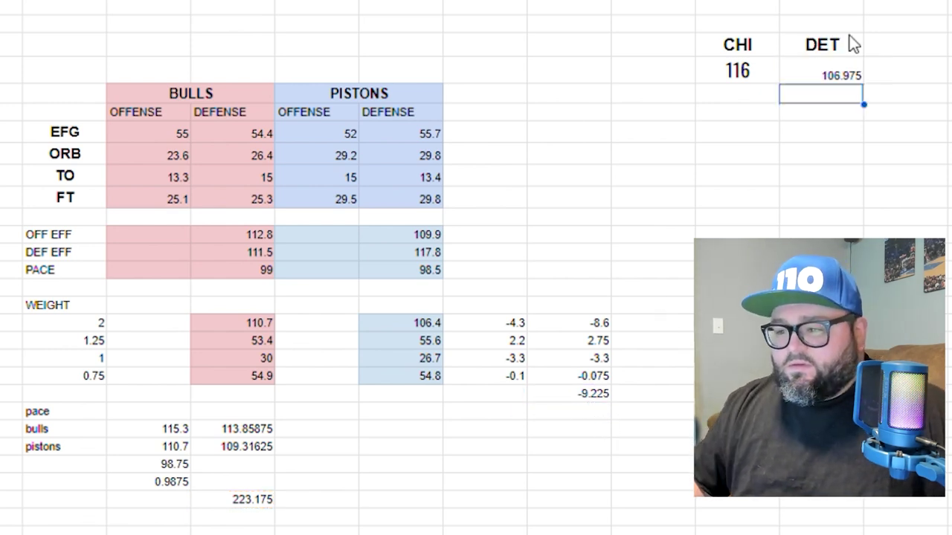
Paste CHI's cell formatting onto the DET score so it displays 107.
{"action": "right_click", "coordinate": [756, 75]}
{"action": "left_click", "coordinate": [798, 91]}
{"action": "left_click", "coordinate": [821, 78]}
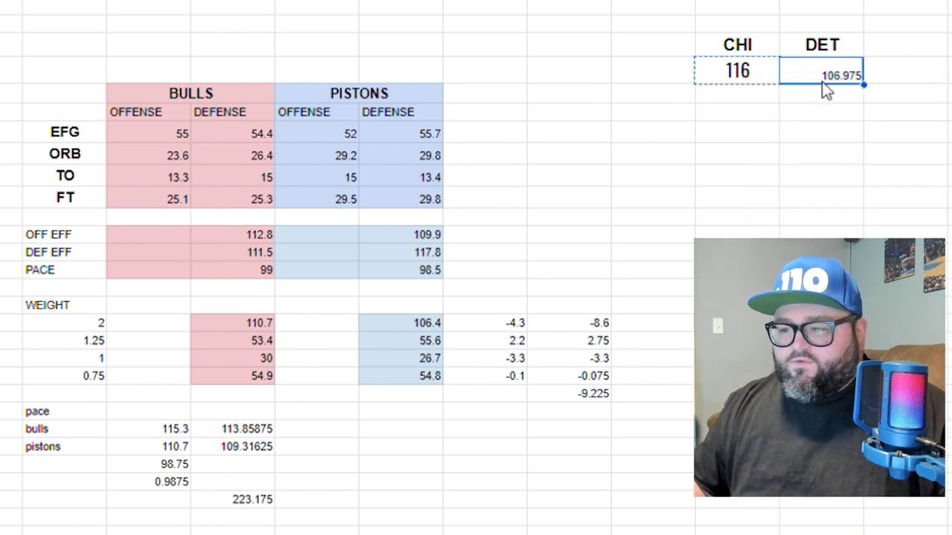
{"action": "right_click", "coordinate": [811, 81]}
{"action": "mouse_move", "coordinate": [894, 186]}
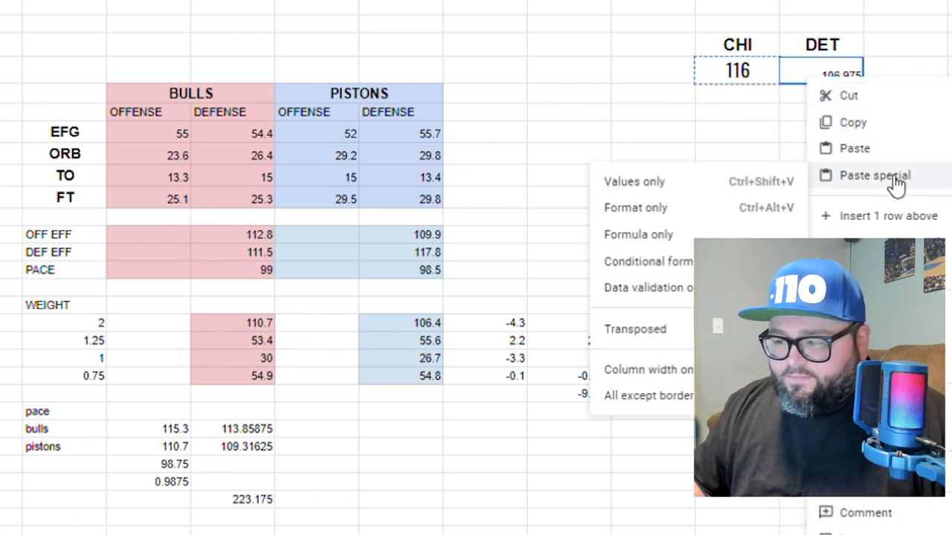
{"action": "left_click", "coordinate": [743, 212]}
{"action": "left_click", "coordinate": [839, 140]}
{"action": "left_click", "coordinate": [771, 77]}
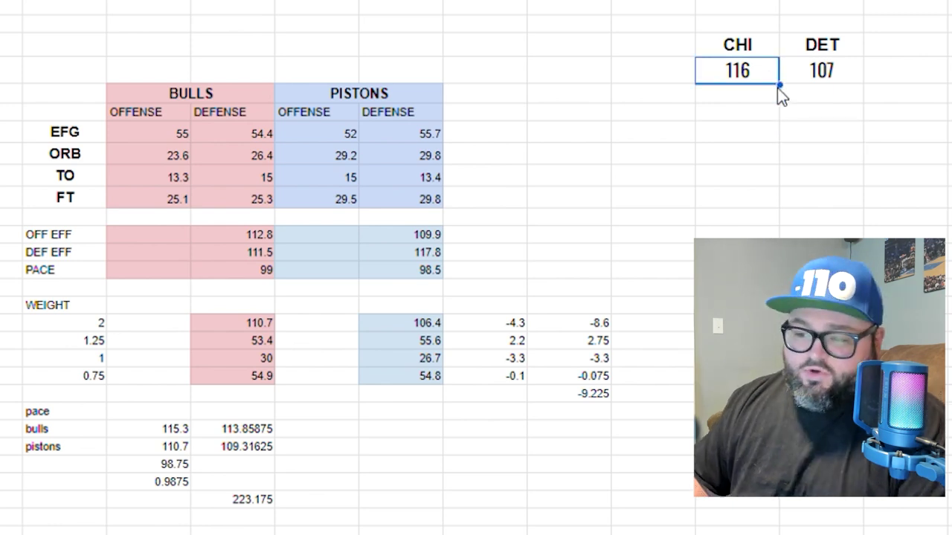
{"action": "left_click", "coordinate": [852, 81]}
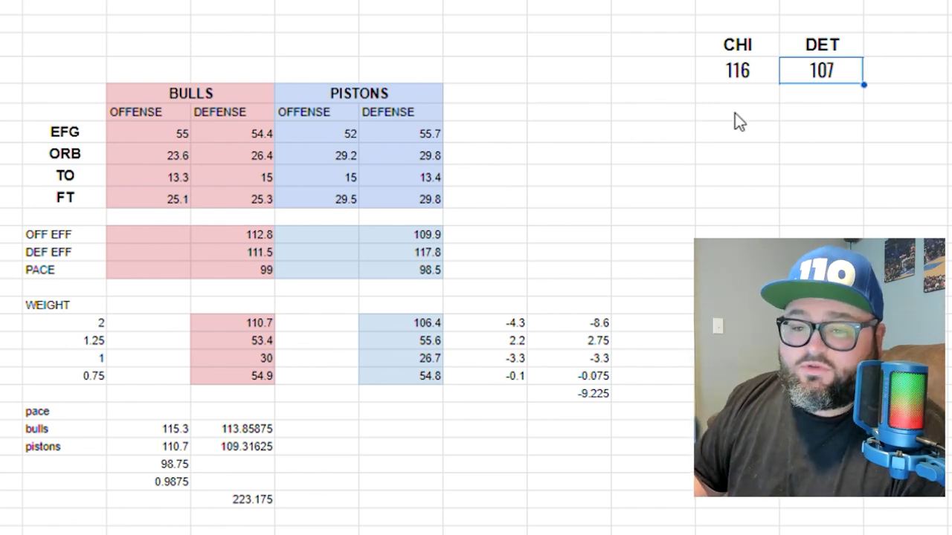
{"action": "left_click", "coordinate": [598, 396]}
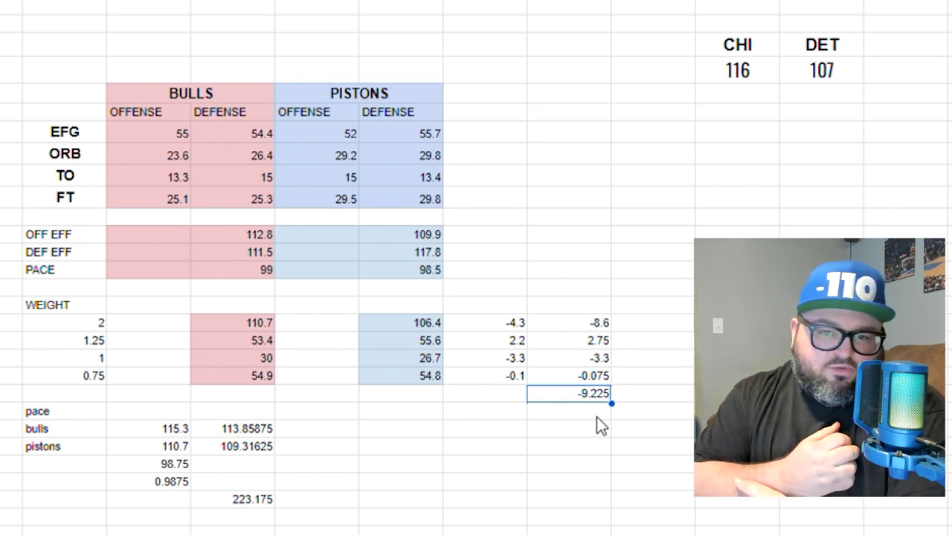
{"action": "left_click", "coordinate": [596, 417]}
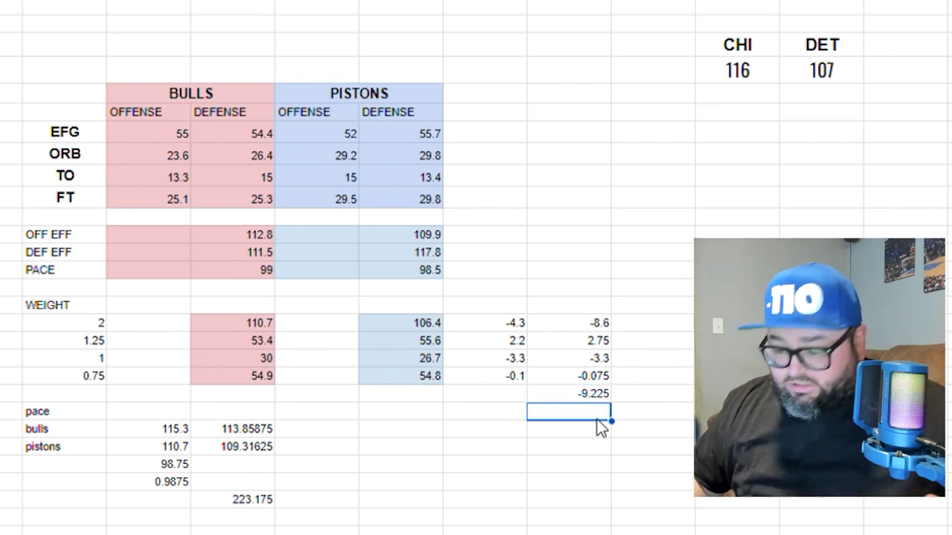
Enter =I22+3 below the spread for -6.225, and make it bold and larger.
{"action": "type", "text": "="}
{"action": "left_click", "coordinate": [592, 394]}
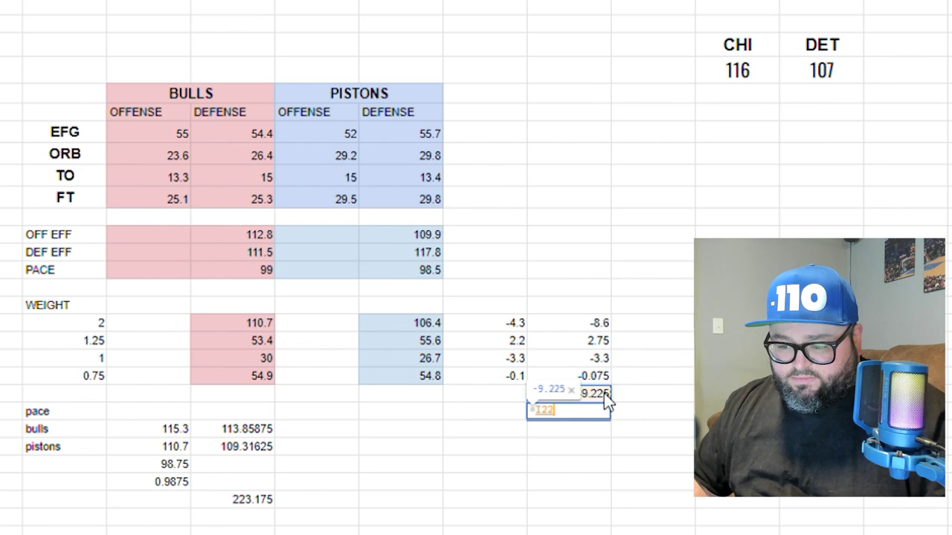
{"action": "type", "text": "+3"}
{"action": "key", "text": "Return"}
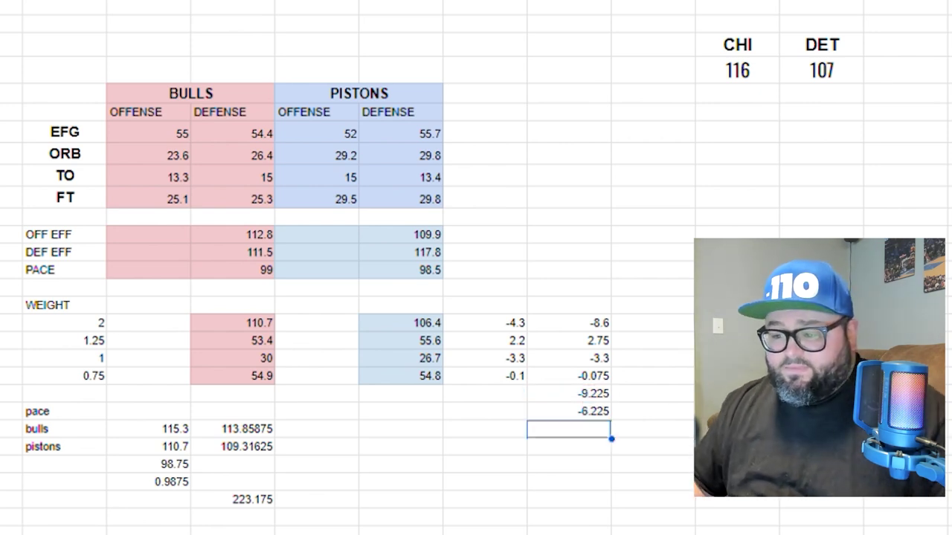
{"action": "double_click", "coordinate": [584, 411]}
{"action": "key", "text": "Escape"}
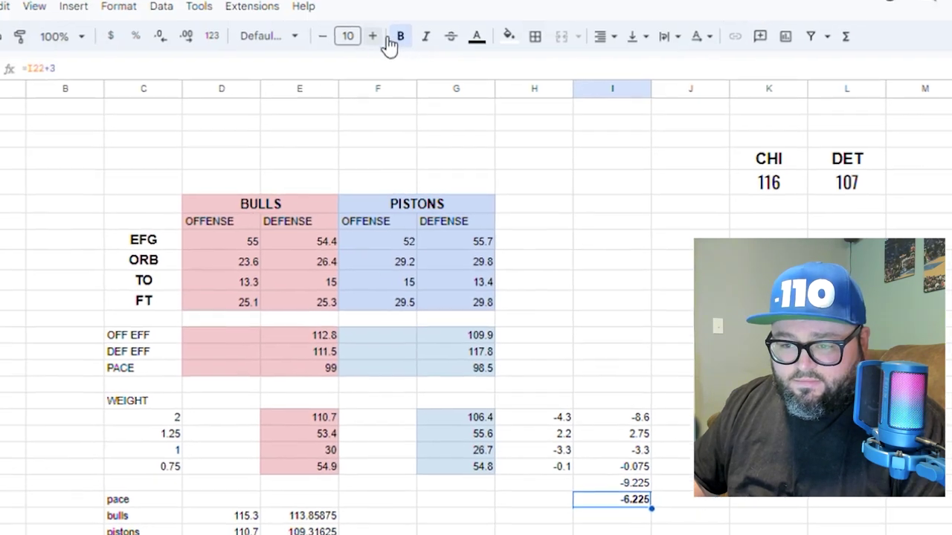
{"action": "left_click", "coordinate": [400, 37]}
{"action": "left_click", "coordinate": [374, 36]}
{"action": "left_click", "coordinate": [374, 37]}
{"action": "left_click", "coordinate": [374, 36]}
{"action": "left_click", "coordinate": [374, 36]}
{"action": "left_click", "coordinate": [374, 36]}
{"action": "left_click", "coordinate": [374, 36]}
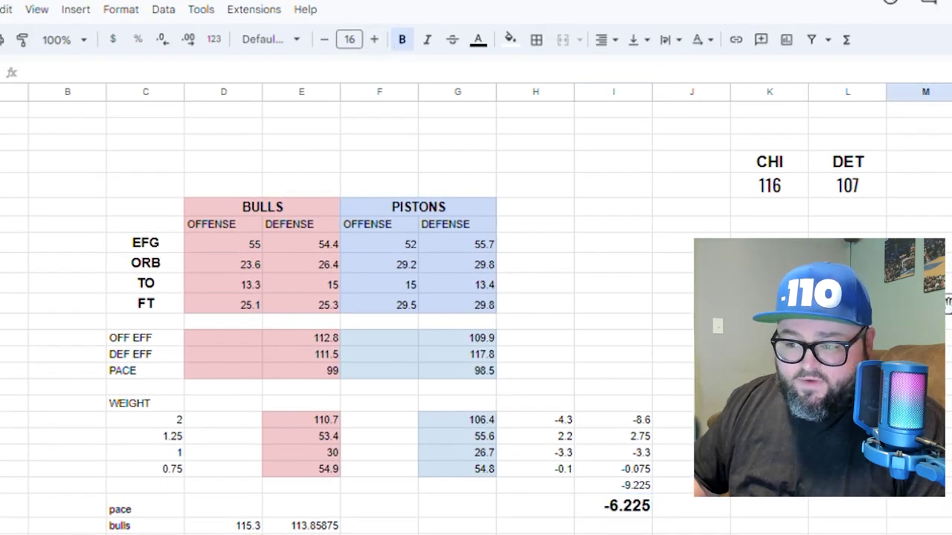
Point the K5 and L5 score formulas at I23, updating projections to CHI 115, DET 108.
{"action": "left_click", "coordinate": [776, 192]}
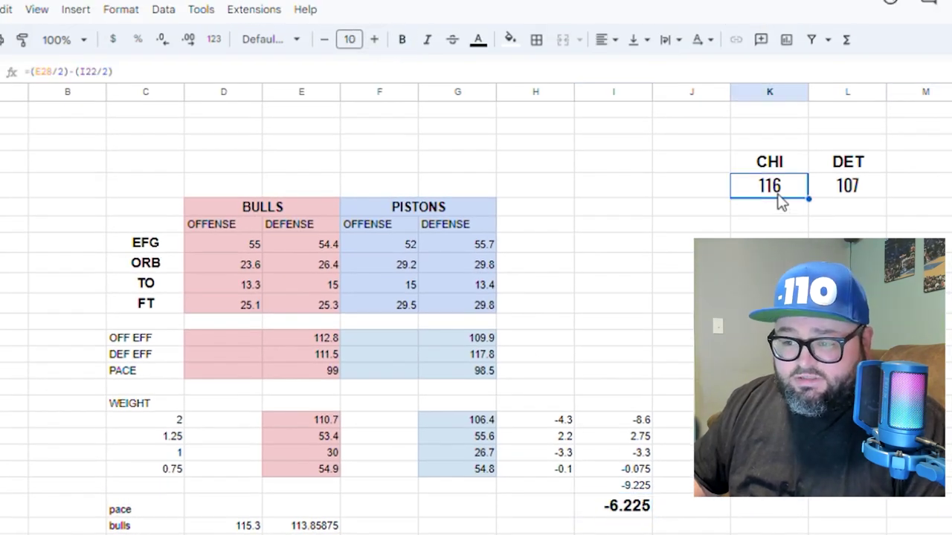
{"action": "left_click", "coordinate": [109, 75]}
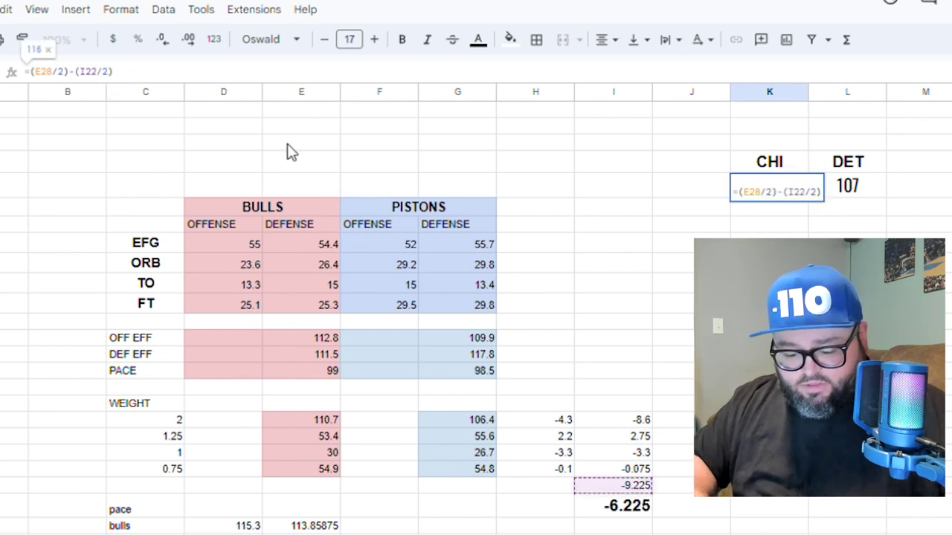
{"action": "key", "text": "BackSpace"}
{"action": "type", "text": "3"}
{"action": "key", "text": "Return"}
{"action": "left_click", "coordinate": [871, 191]}
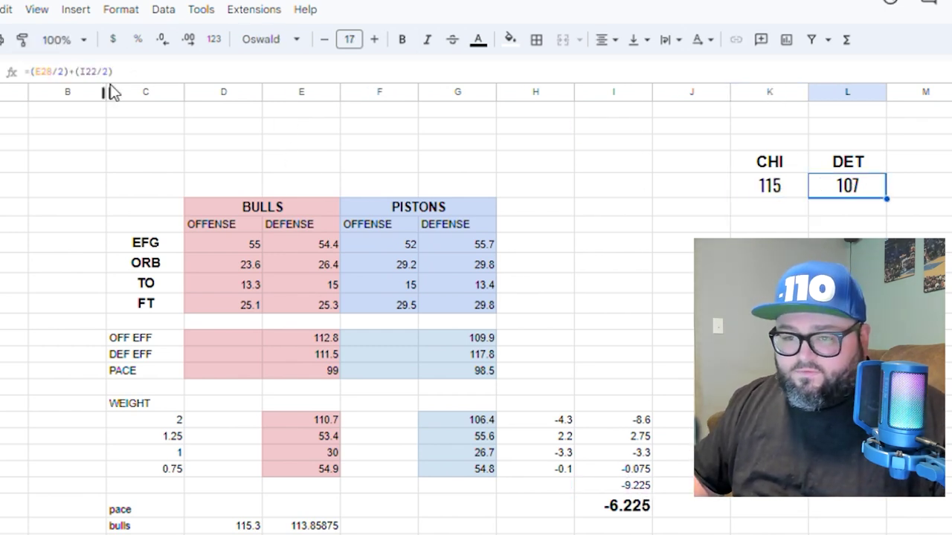
{"action": "left_click", "coordinate": [106, 74]}
{"action": "key", "text": "BackSpace"}
{"action": "type", "text": "28/2)+(I22/2)"}
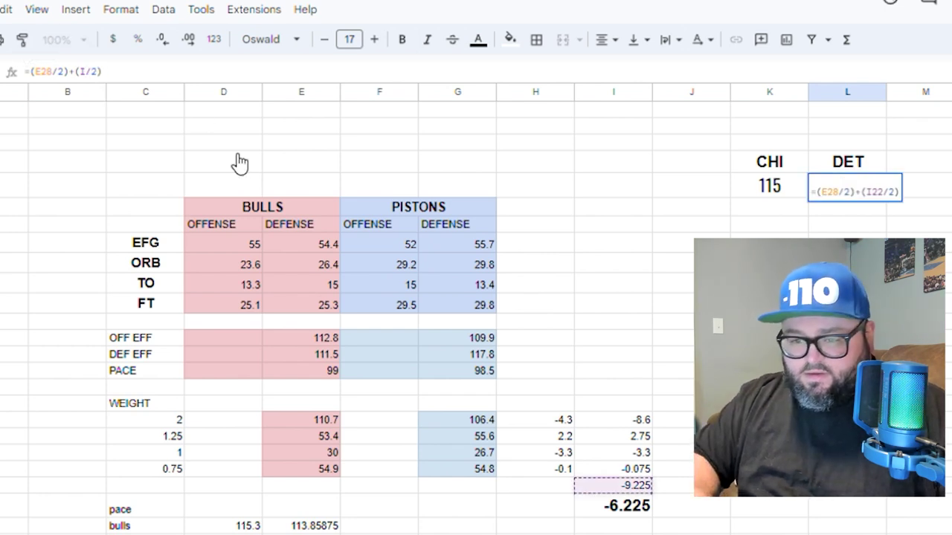
{"action": "key", "text": "Left"}
{"action": "key", "text": "Left"}
{"action": "key", "text": "BackSpace"}
{"action": "key", "text": "BackSpace"}
{"action": "type", "text": "23"}
{"action": "key", "text": "Return"}
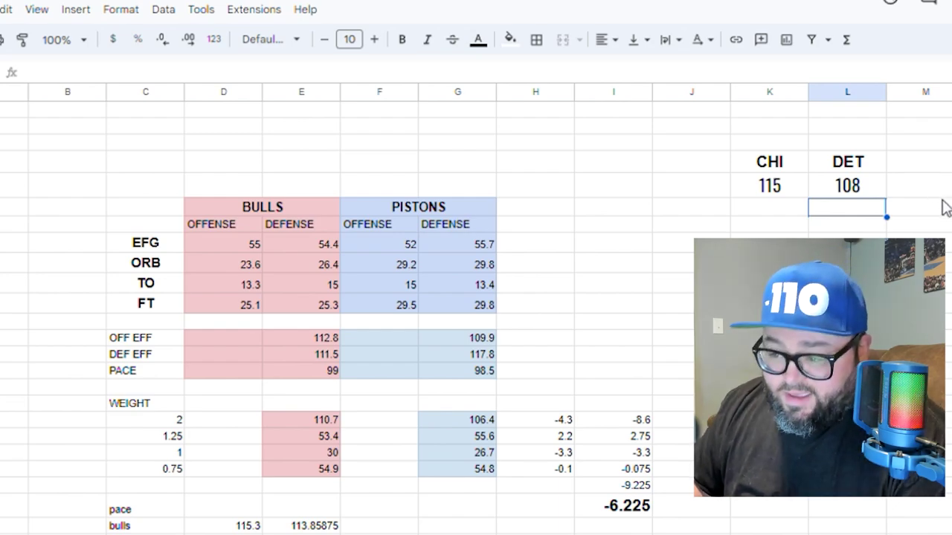
{"action": "left_click", "coordinate": [609, 526]}
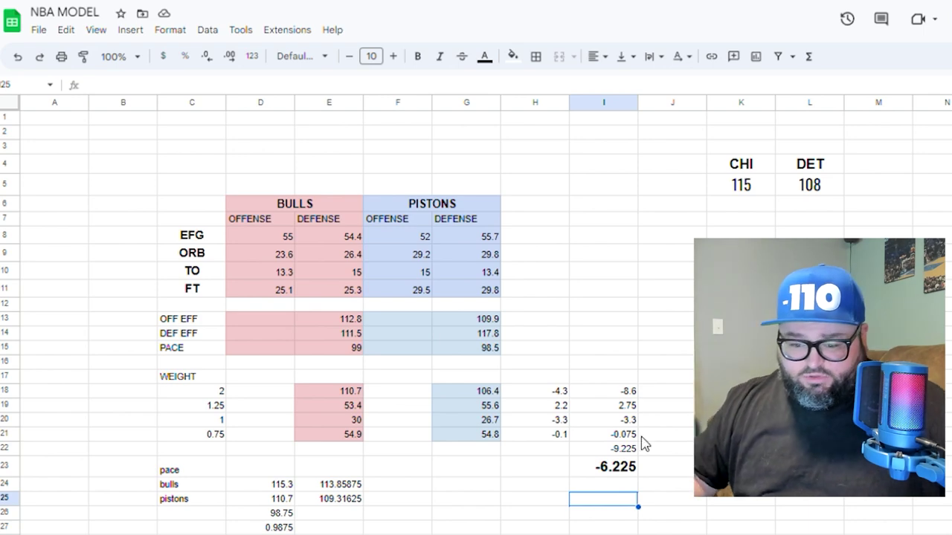
Open the NBA Tools team stats sheet from the Kirms Betting Master Spreadsheet and scroll its tables.
{"action": "key", "text": "ctrl+t"}
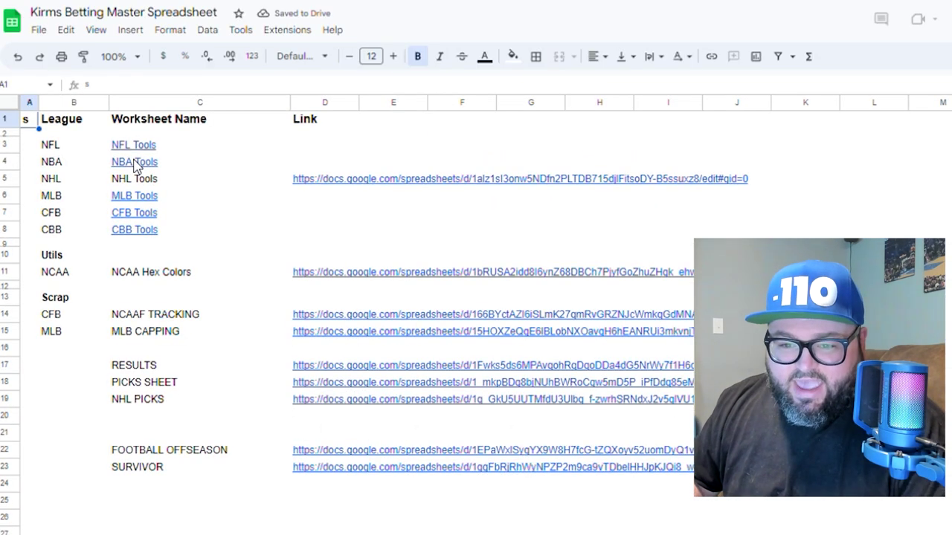
{"action": "left_click", "coordinate": [145, 163]}
{"action": "left_click", "coordinate": [170, 193]}
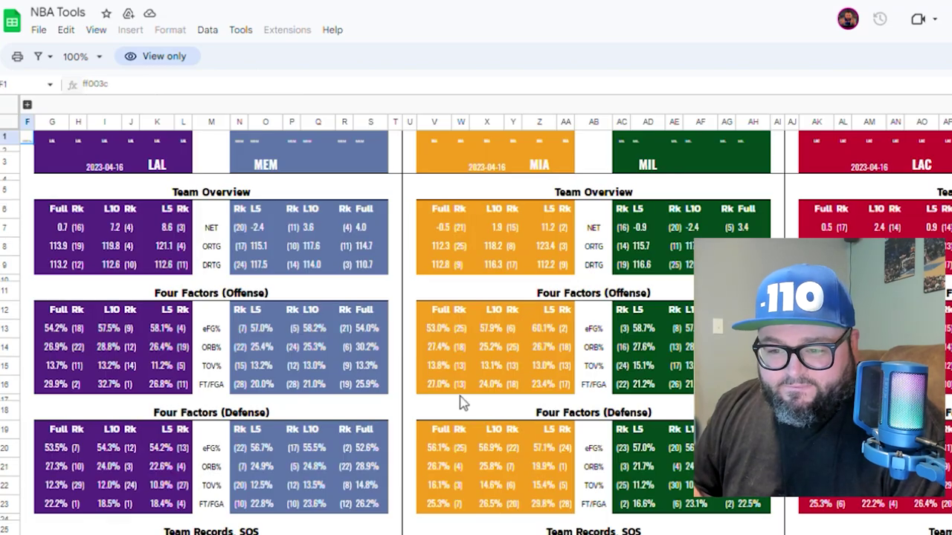
{"action": "scroll", "coordinate": [480, 418], "scroll_direction": "down", "scroll_amount": 3}
{"action": "scroll", "coordinate": [456, 389], "scroll_direction": "up", "scroll_amount": 3}
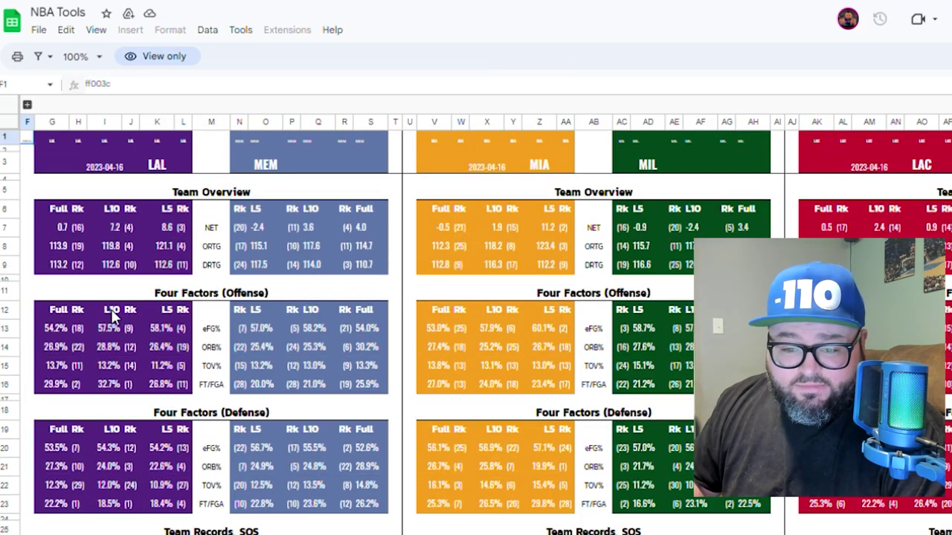
{"action": "scroll", "coordinate": [63, 316], "scroll_direction": "down", "scroll_amount": 5}
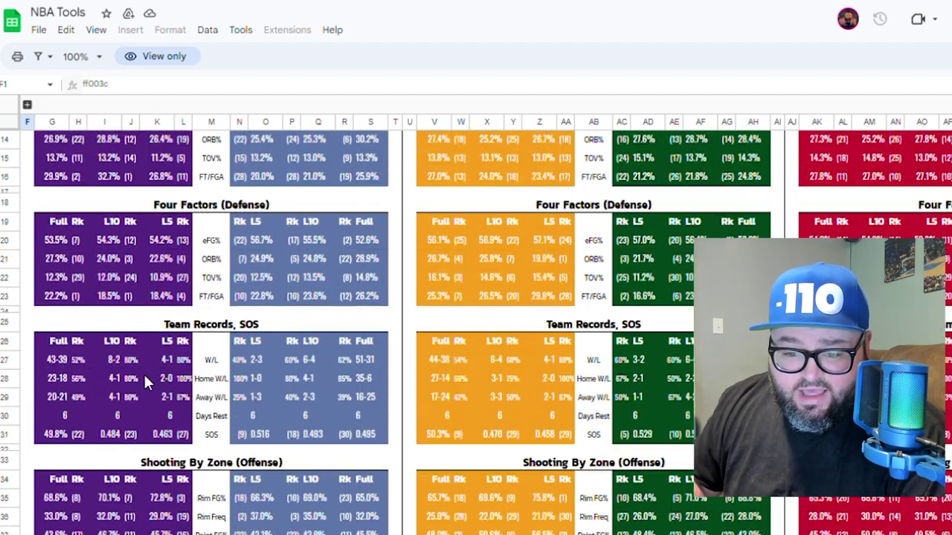
{"action": "scroll", "coordinate": [142, 373], "scroll_direction": "down", "scroll_amount": 1}
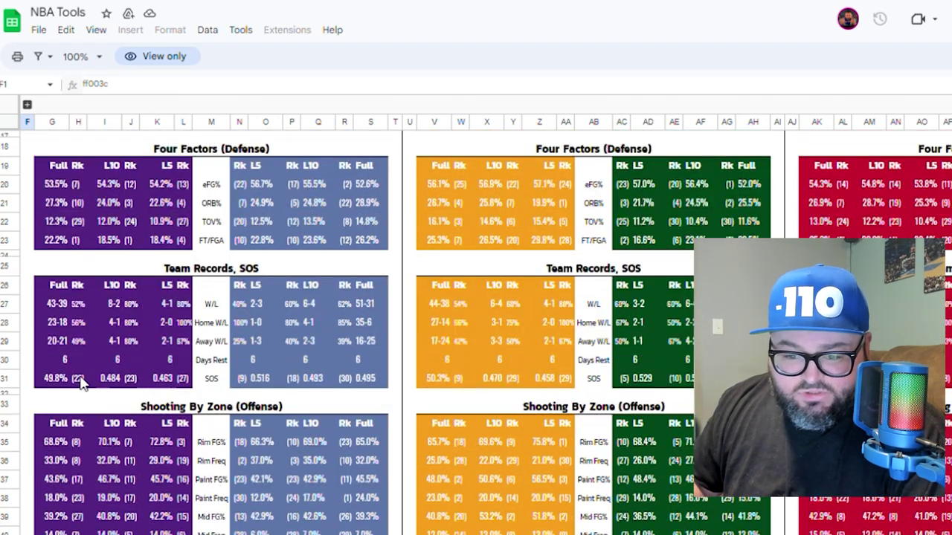
{"action": "scroll", "coordinate": [247, 445], "scroll_direction": "down", "scroll_amount": 3}
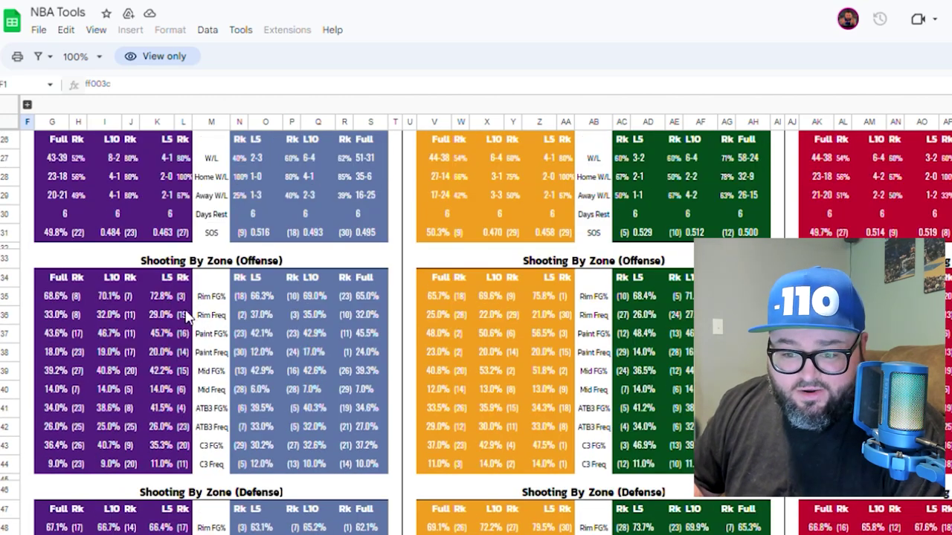
{"action": "scroll", "coordinate": [231, 523], "scroll_direction": "down", "scroll_amount": 6}
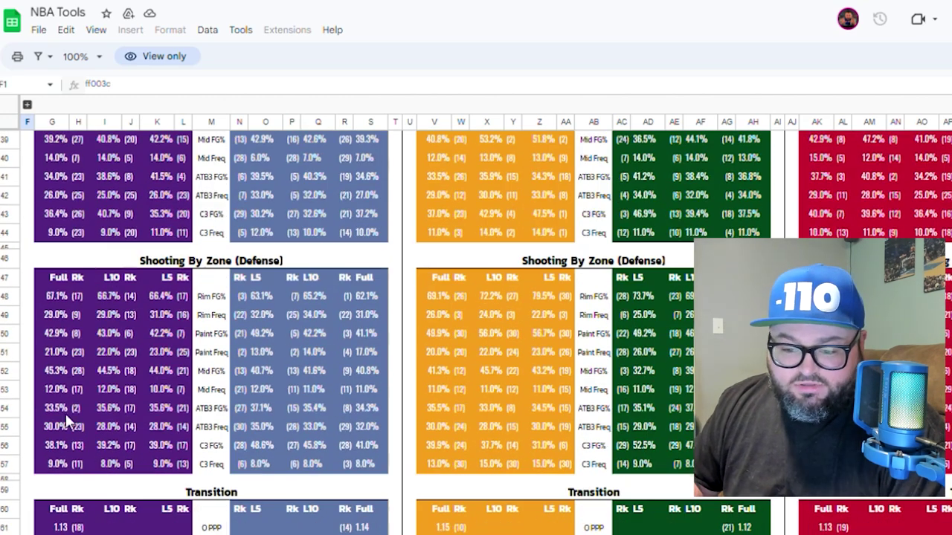
{"action": "scroll", "coordinate": [243, 435], "scroll_direction": "up", "scroll_amount": 5}
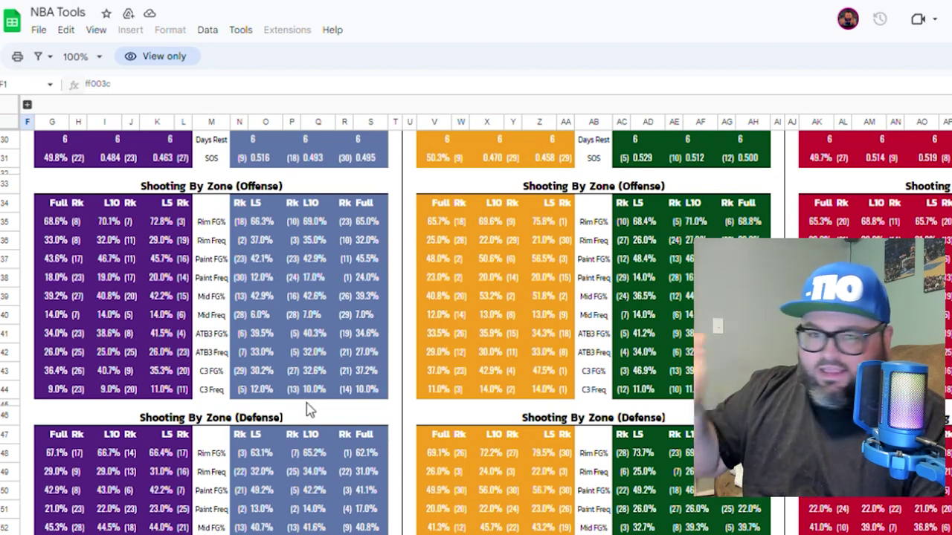
{"action": "scroll", "coordinate": [292, 307], "scroll_direction": "down", "scroll_amount": 3}
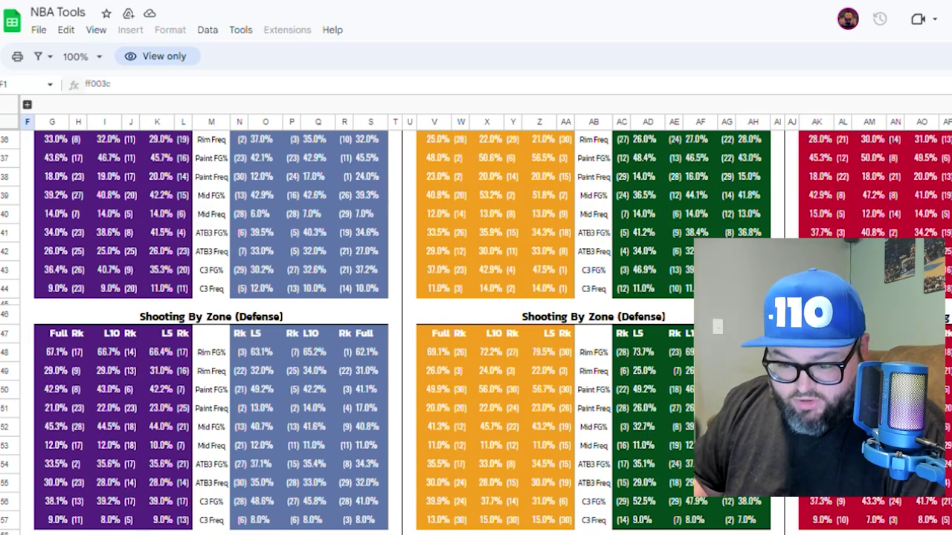
{"action": "scroll", "coordinate": [298, 335], "scroll_direction": "up", "scroll_amount": 10}
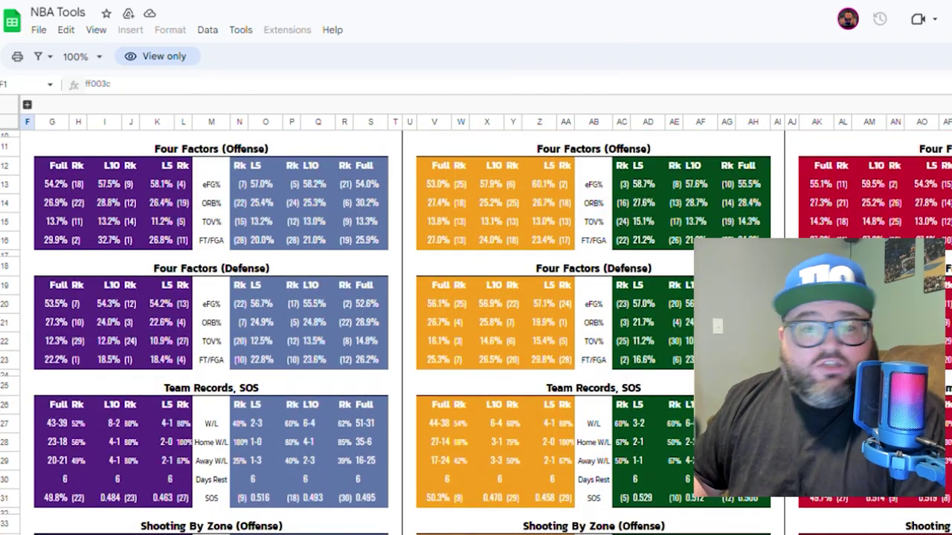
{"action": "key", "text": "ctrl+Tab"}
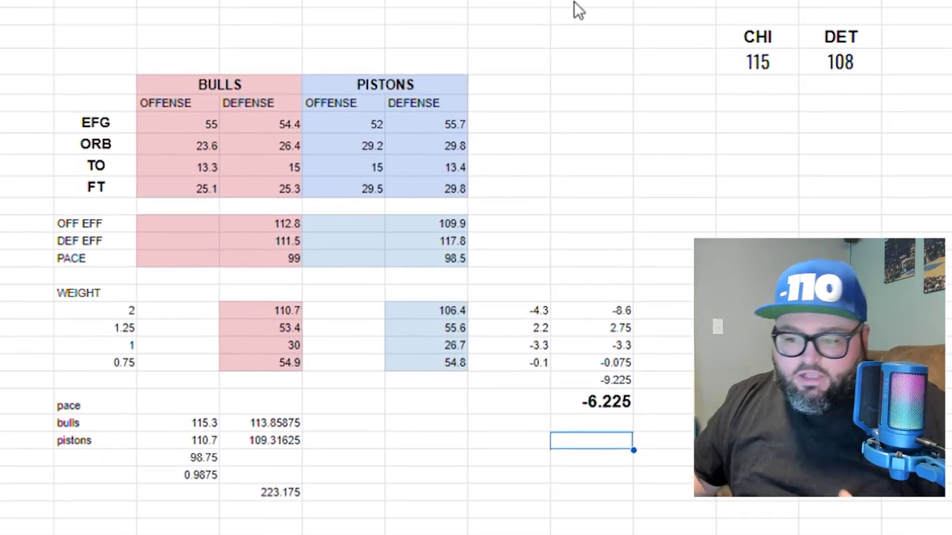
Add an INJURIES label in G24 with a =SUM(G25:G28) total in G29.
{"action": "left_click", "coordinate": [432, 425]}
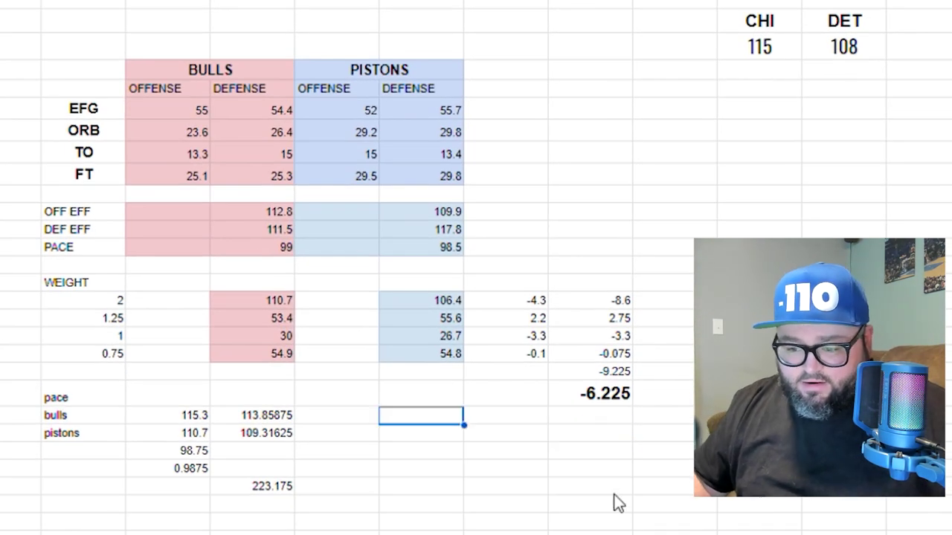
{"action": "key", "text": "Return"}
{"action": "type", "text": "INJURIE"}
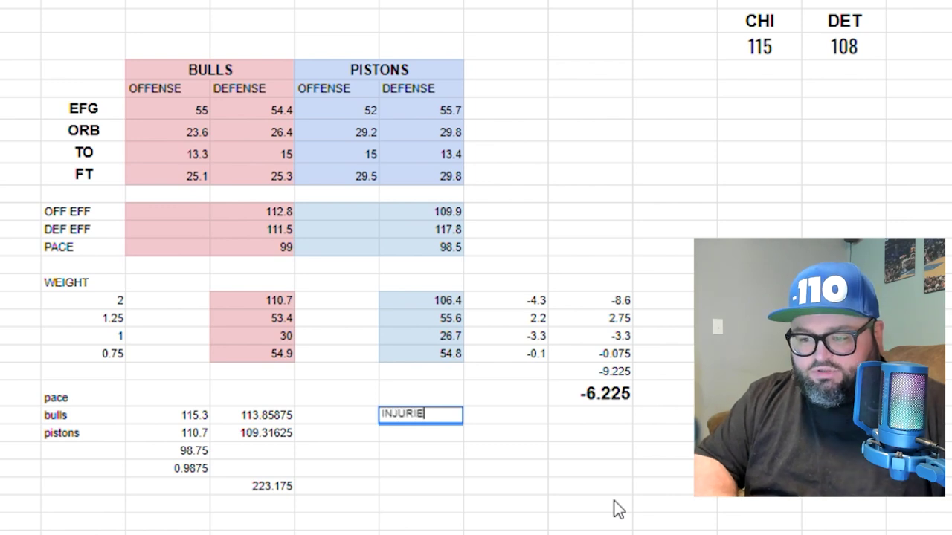
{"action": "type", "text": "S"}
{"action": "key", "text": "Return"}
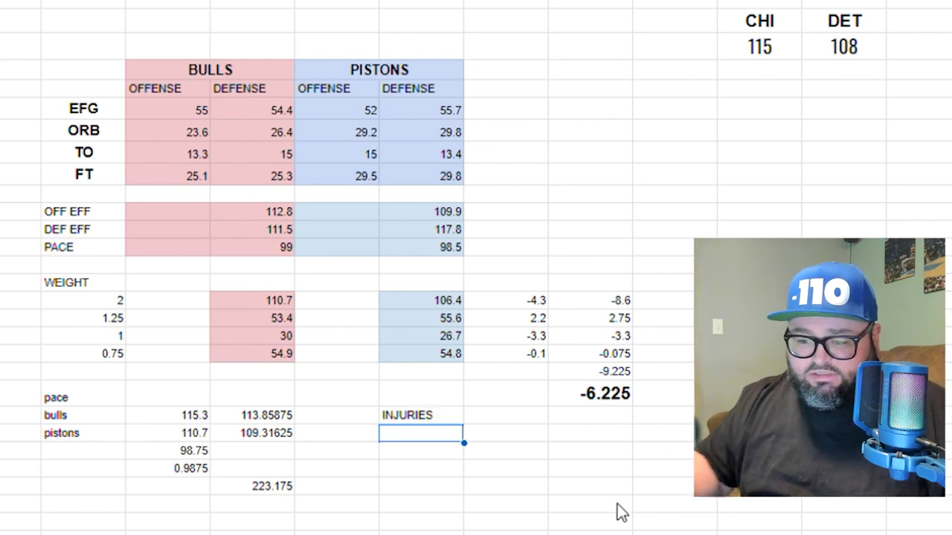
{"action": "left_click", "coordinate": [435, 508]}
{"action": "type", "text": "=SUM("}
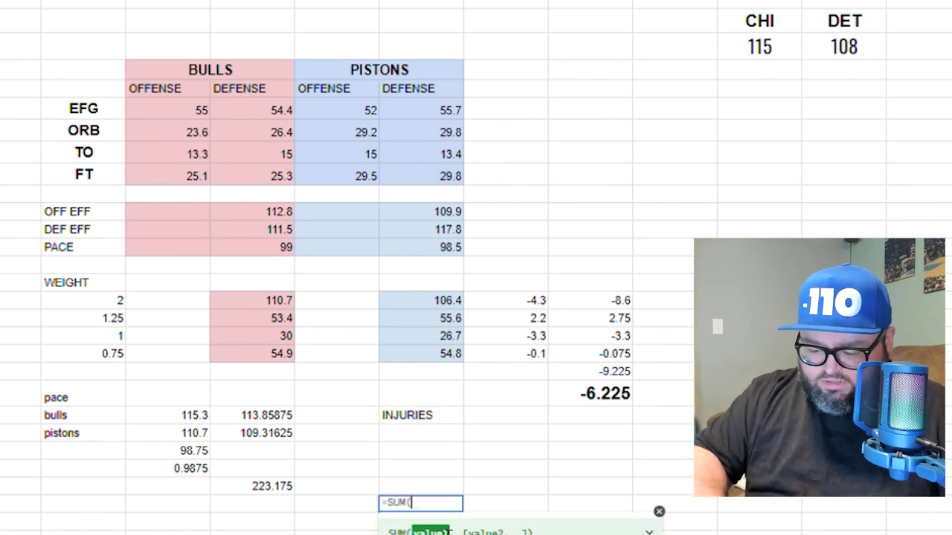
{"action": "left_click_drag", "start_coordinate": [439, 434], "coordinate": [470, 491]}
{"action": "key", "text": "Return"}
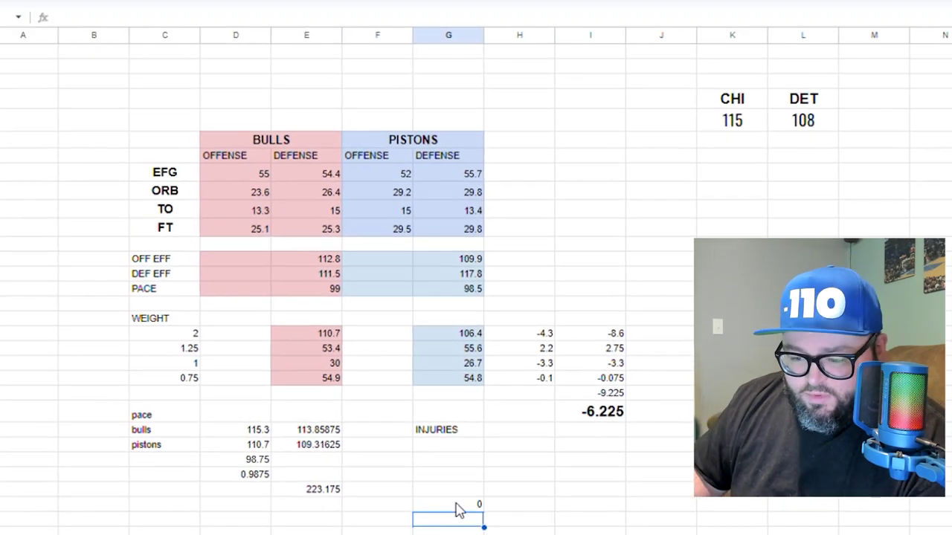
Change the adjusted spread in I23 to =I22+3+G29, still -6.225.
{"action": "left_click", "coordinate": [608, 425]}
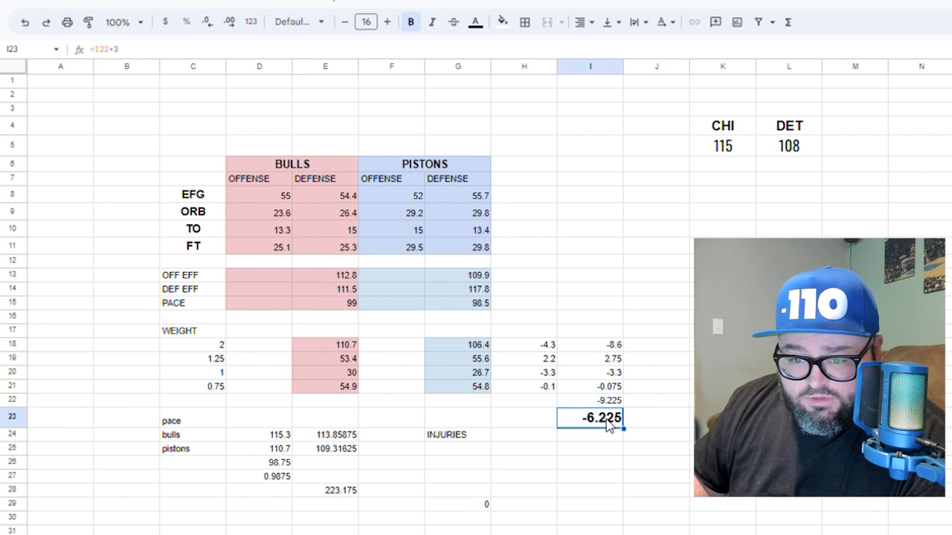
{"action": "left_click", "coordinate": [188, 52]}
{"action": "type", "text": "+"}
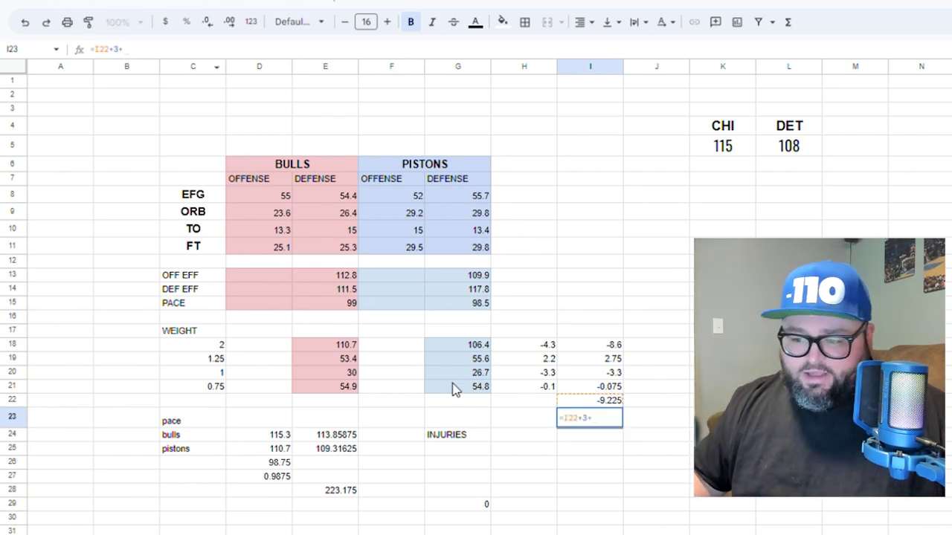
{"action": "left_click", "coordinate": [484, 512]}
{"action": "key", "text": "Return"}
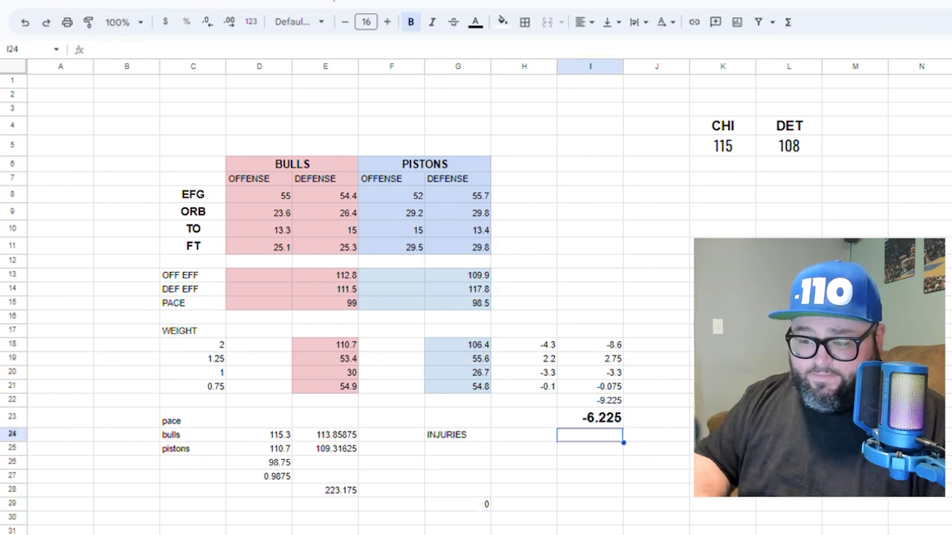
{"action": "left_click", "coordinate": [541, 450]}
{"action": "left_click", "coordinate": [476, 449]}
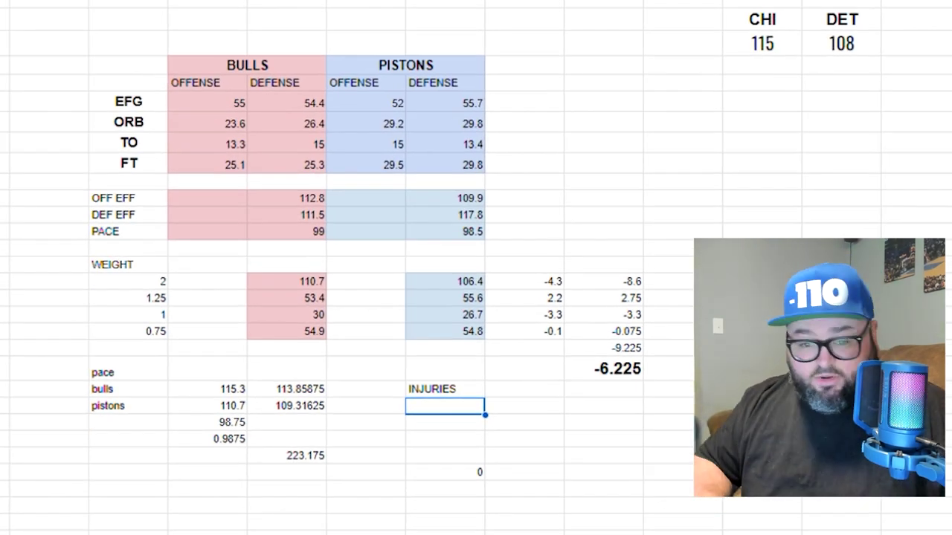
Enter a 3-point injury adjustment under INJURIES and check the projected scores.
{"action": "type", "text": "3"}
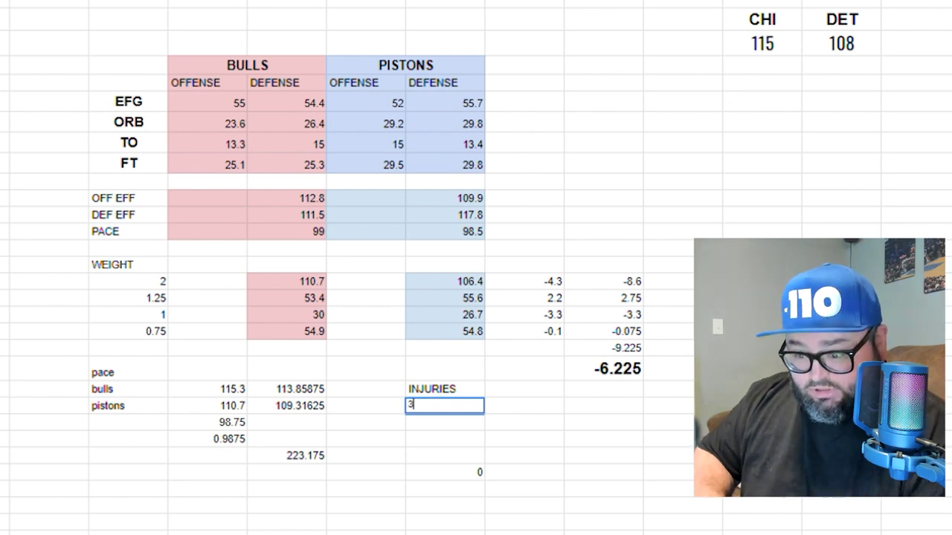
{"action": "key", "text": "Return"}
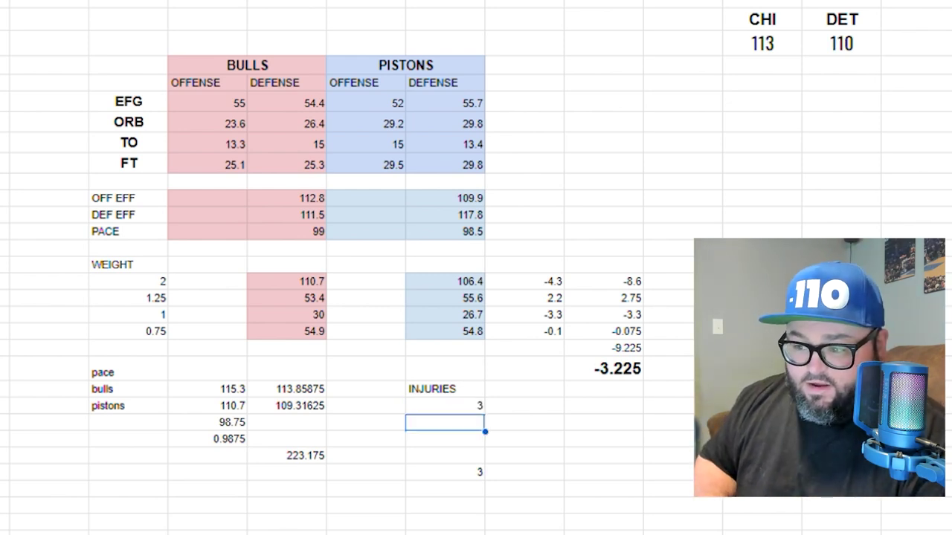
{"action": "left_click", "coordinate": [786, 52]}
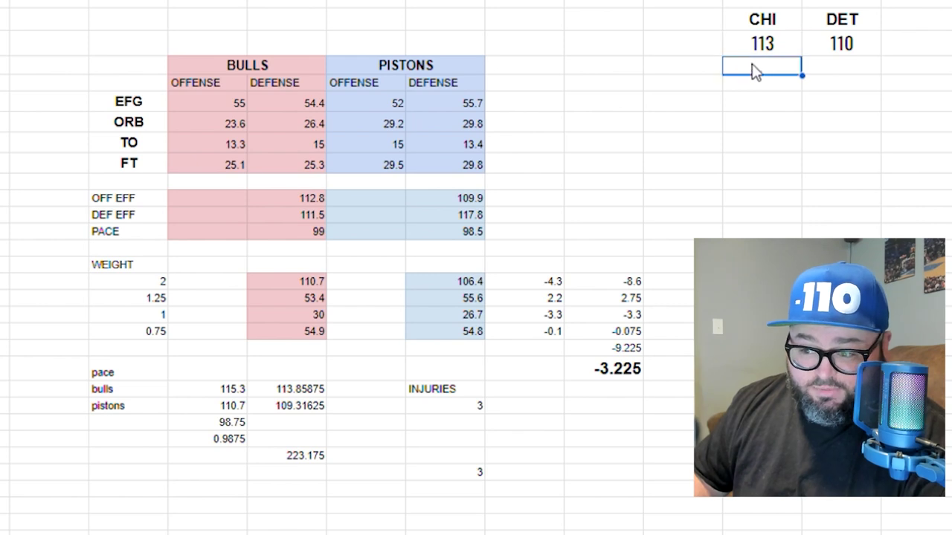
{"action": "left_click", "coordinate": [814, 46], "text": "shift"}
{"action": "left_click", "coordinate": [824, 146]}
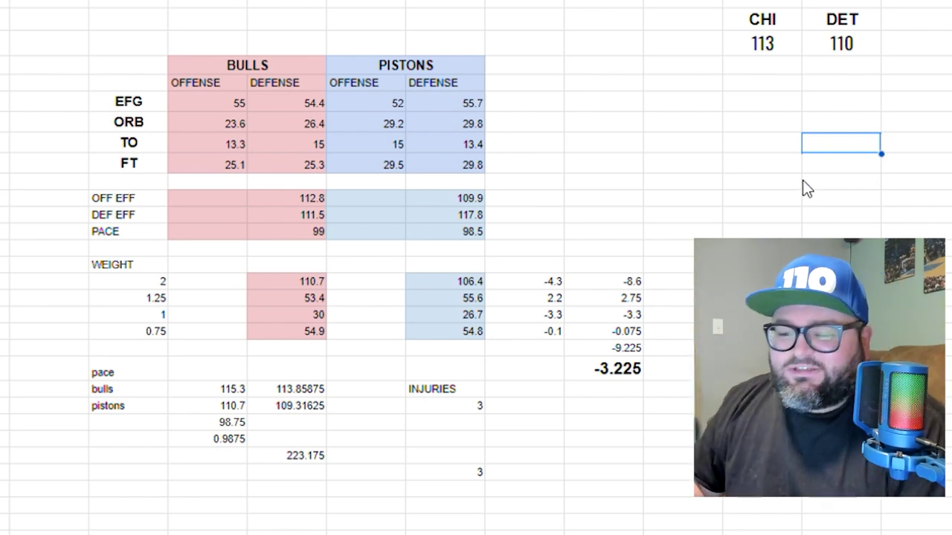
Add -1.5 in the next INJURIES cell and check the CHI and DET projections.
{"action": "left_click", "coordinate": [458, 422]}
{"action": "type", "text": "-1.5"}
{"action": "key", "text": "Return"}
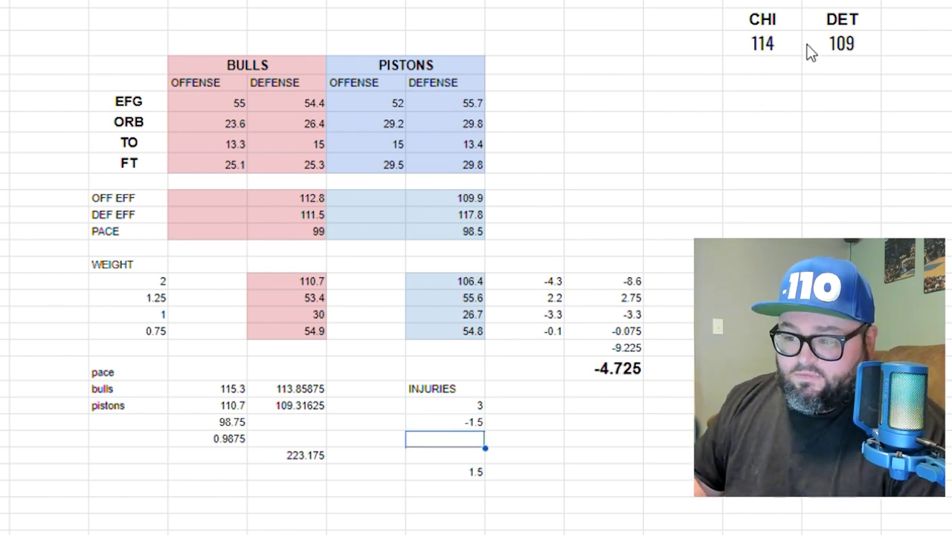
{"action": "left_click", "coordinate": [770, 54]}
{"action": "left_click", "coordinate": [844, 49]}
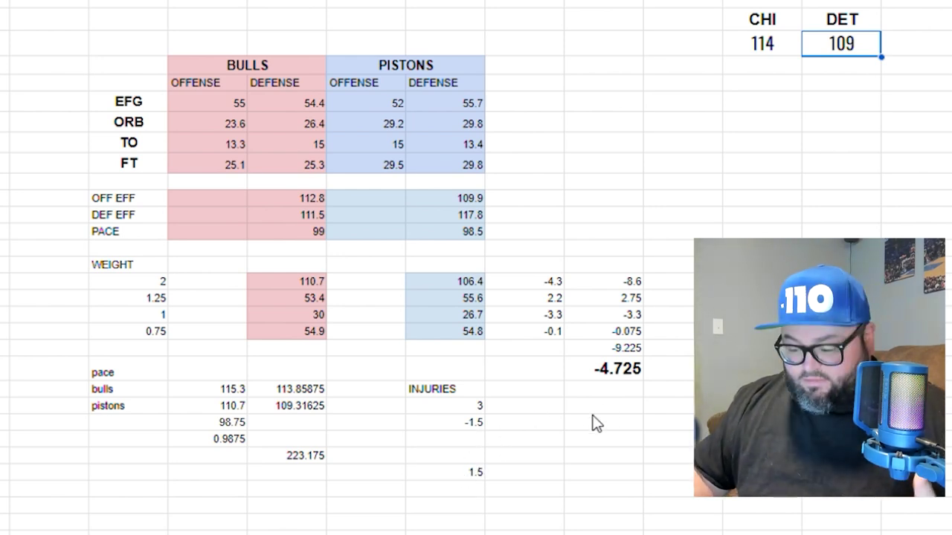
Clear the 3-point adjustment, leaving -1.5, and confirm spread -7.725 and CHI 115.
{"action": "left_click", "coordinate": [468, 408]}
{"action": "key", "text": "Delete"}
{"action": "left_click", "coordinate": [655, 406]}
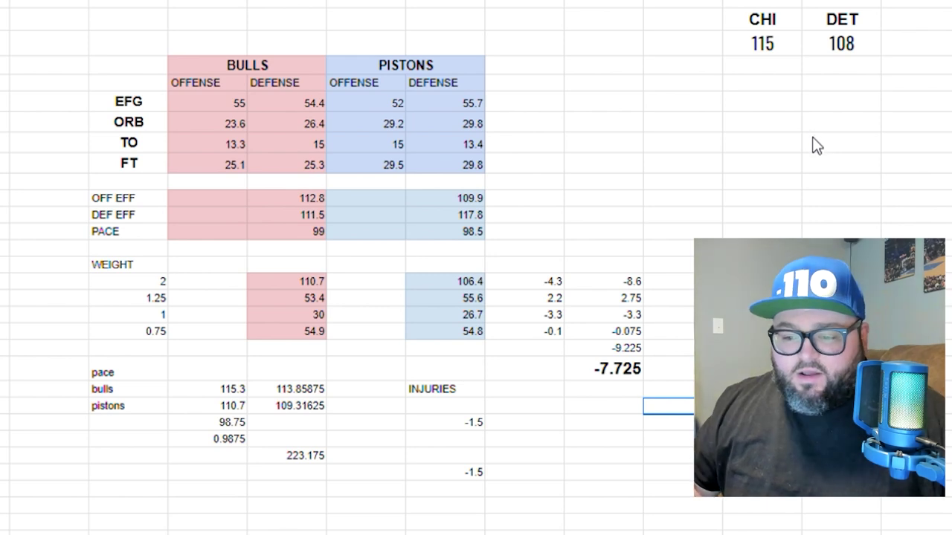
{"action": "left_click", "coordinate": [400, 425]}
{"action": "left_click", "coordinate": [401, 440]}
{"action": "left_click", "coordinate": [606, 372]}
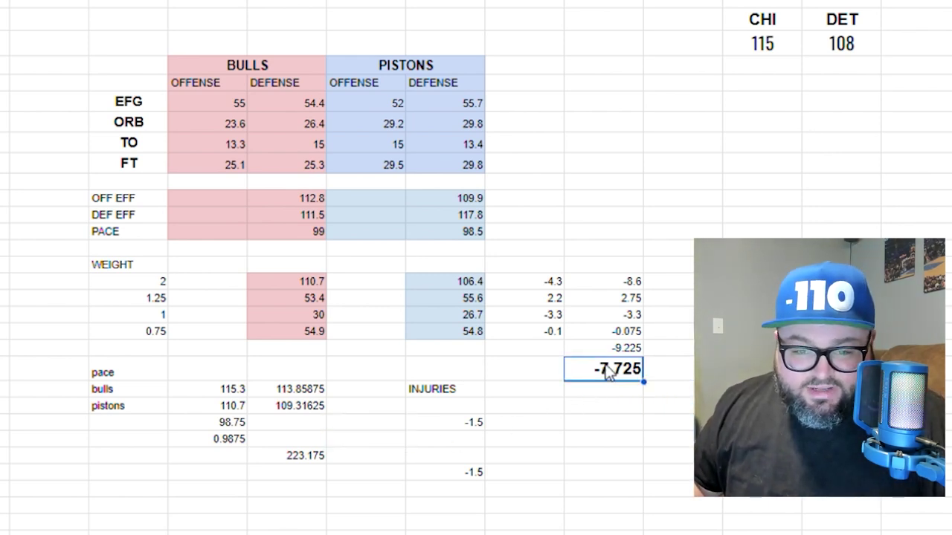
{"action": "left_click", "coordinate": [771, 65]}
{"action": "left_click", "coordinate": [771, 43]}
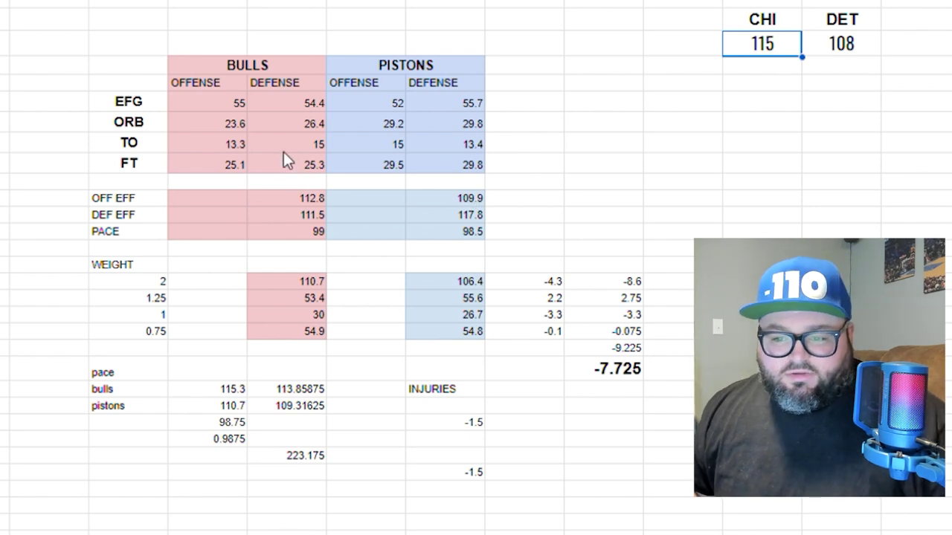
Try 40 as the Pistons ORB offense, see CHI 109 / DET 114, then undo it.
{"action": "left_click", "coordinate": [234, 124]}
{"action": "left_click", "coordinate": [295, 127]}
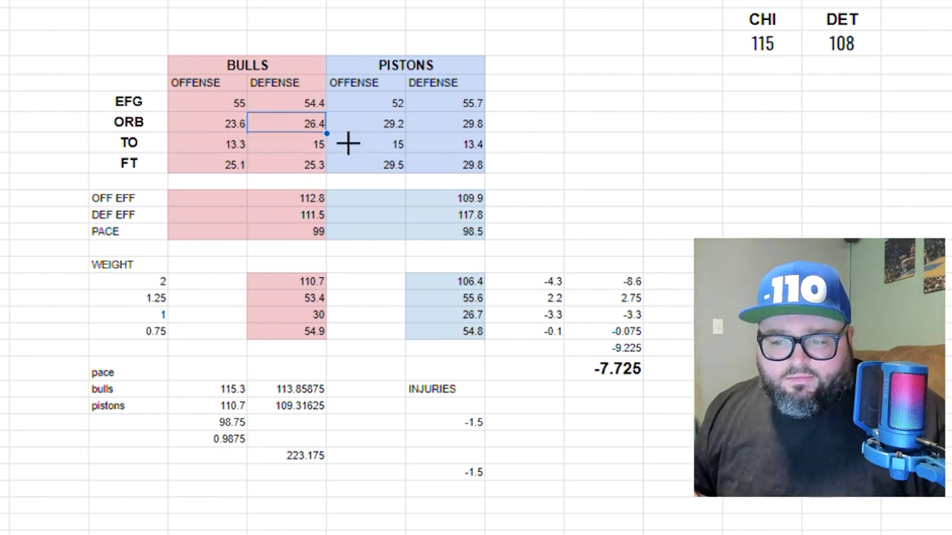
{"action": "left_click", "coordinate": [399, 130]}
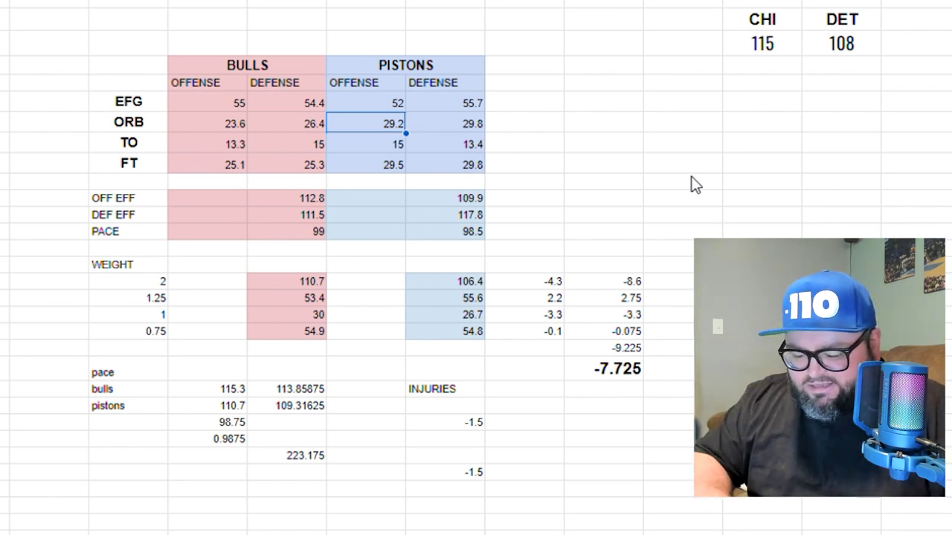
{"action": "type", "text": "40"}
{"action": "key", "text": "Return"}
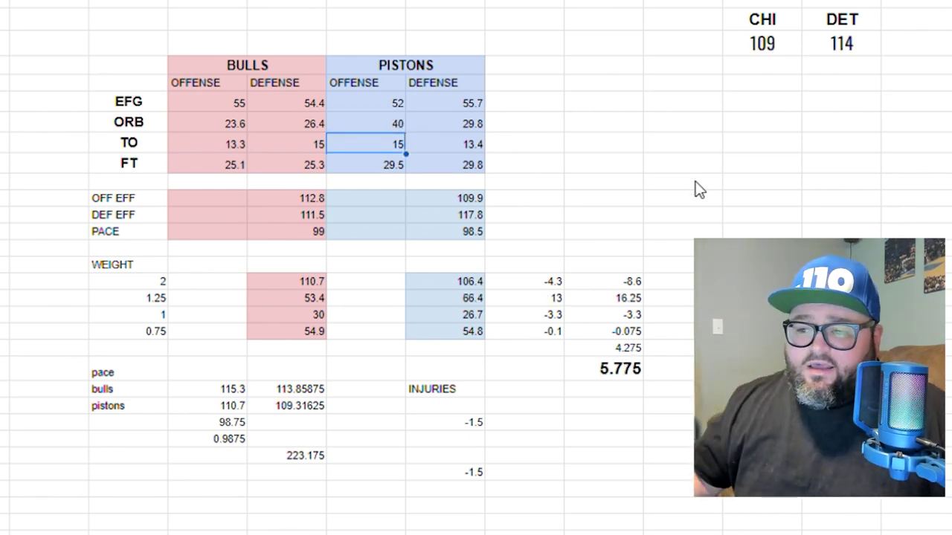
{"action": "left_click", "coordinate": [770, 51]}
{"action": "left_click", "coordinate": [848, 49]}
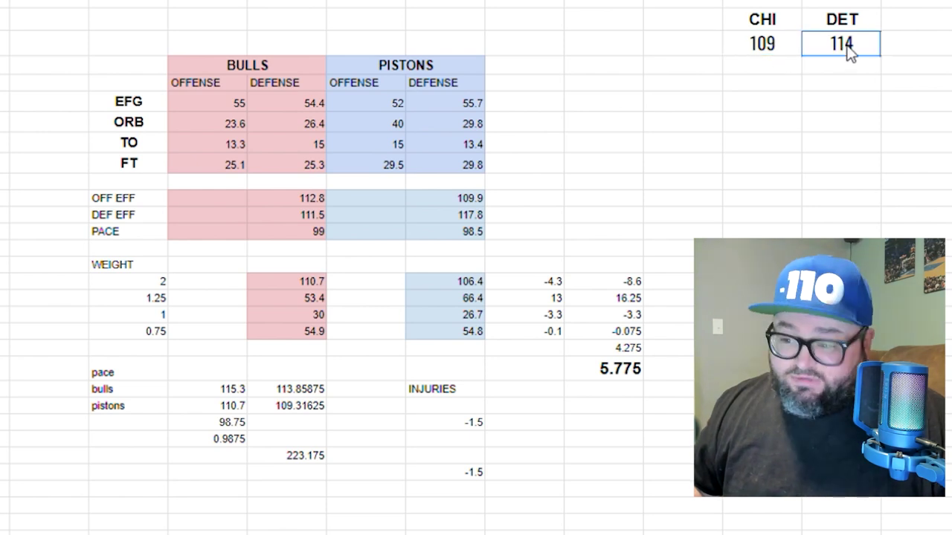
{"action": "left_click", "coordinate": [759, 45]}
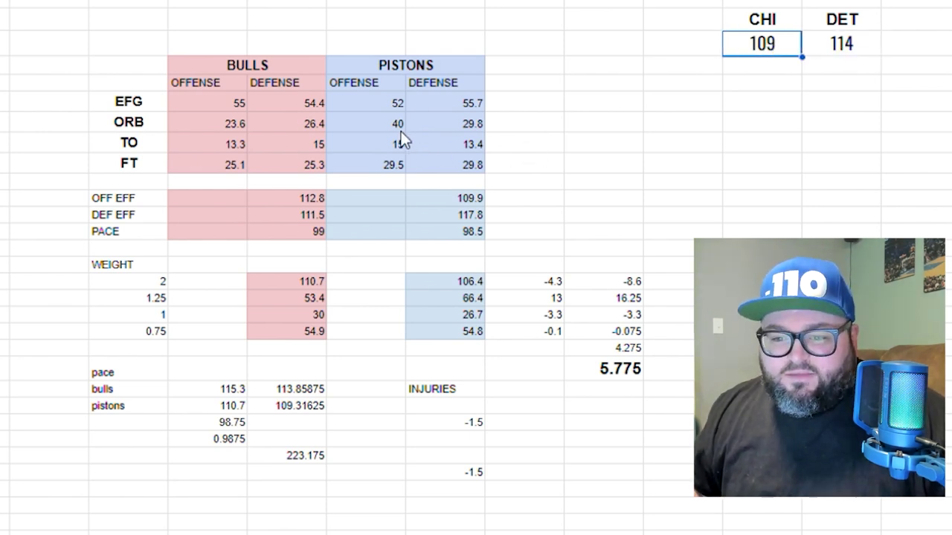
{"action": "key", "text": "ctrl+z"}
{"action": "left_click", "coordinate": [541, 124]}
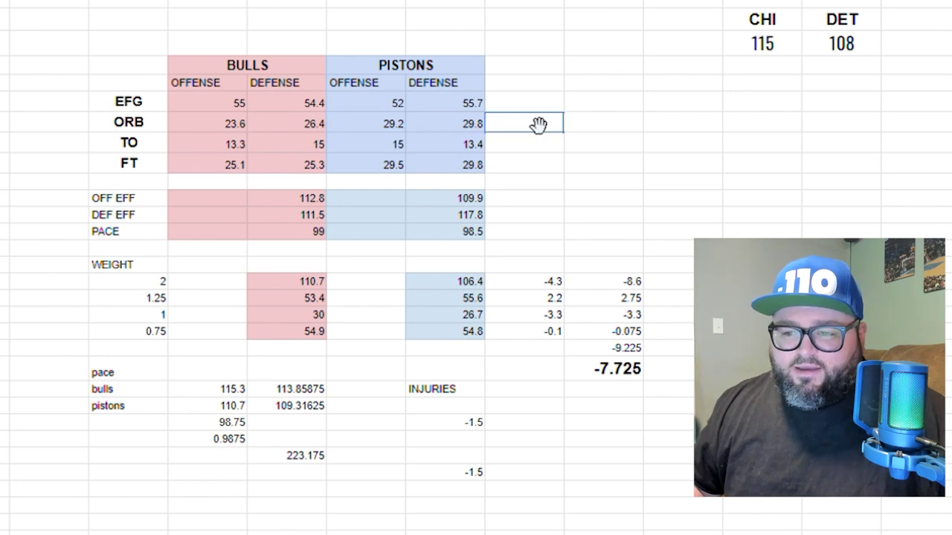
Try 25 as the Pistons defensive TO, check CHI's projection, then undo it.
{"action": "left_click", "coordinate": [476, 149]}
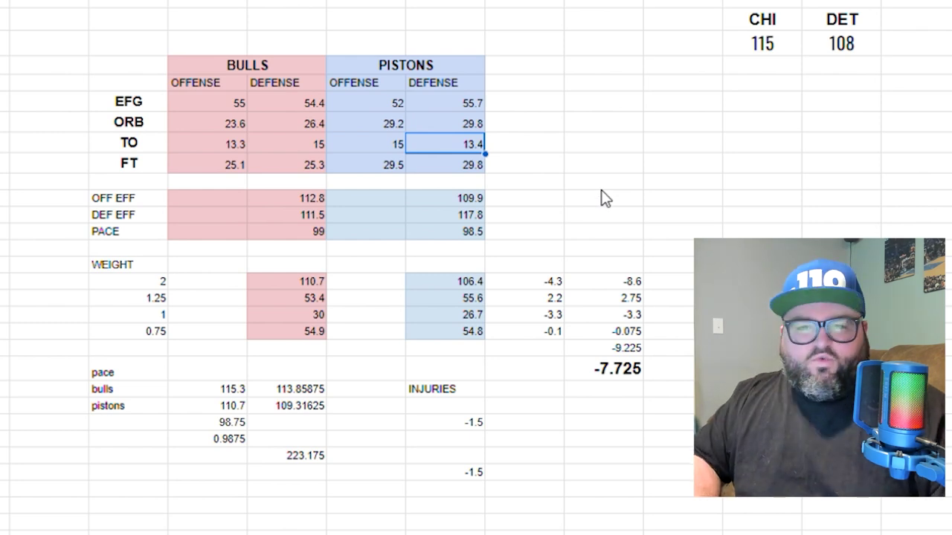
{"action": "type", "text": "25"}
{"action": "key", "text": "Return"}
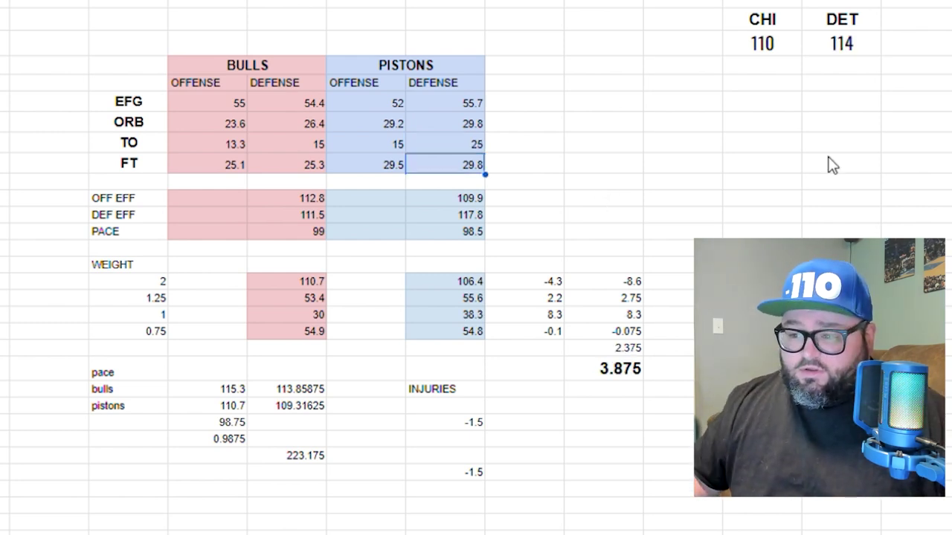
{"action": "left_click", "coordinate": [782, 46]}
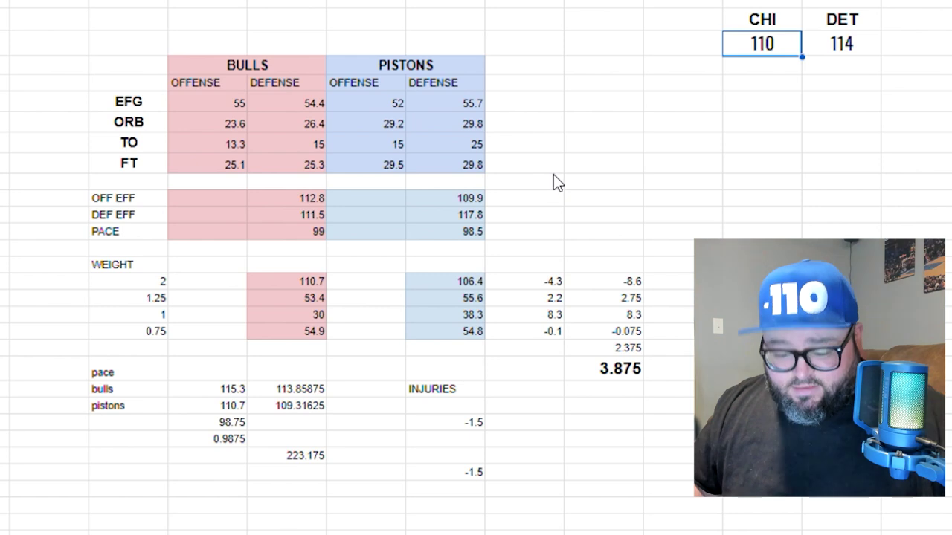
{"action": "key", "text": "ctrl+z"}
{"action": "left_click", "coordinate": [625, 162]}
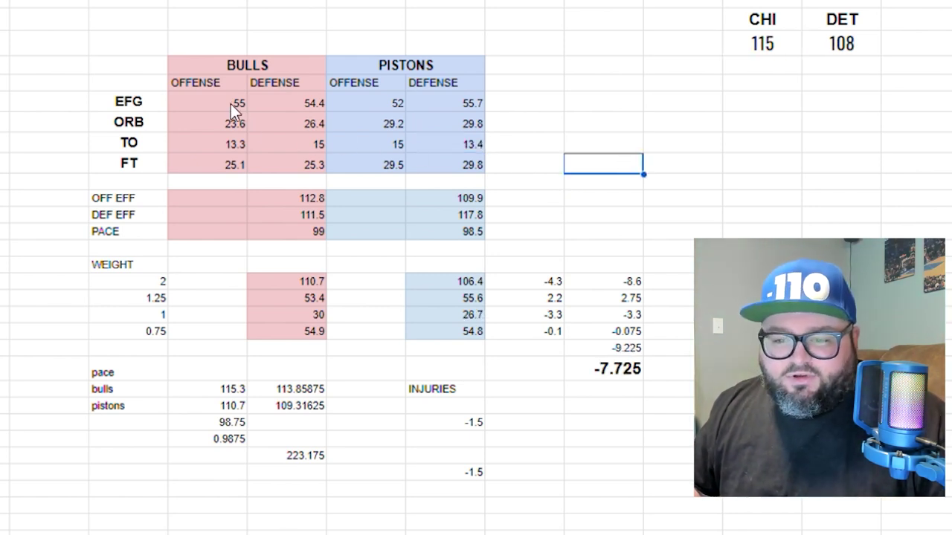
Test 65 for the Bulls offensive EFG (CHI 125), then revert it to 55.
{"action": "left_click", "coordinate": [233, 105]}
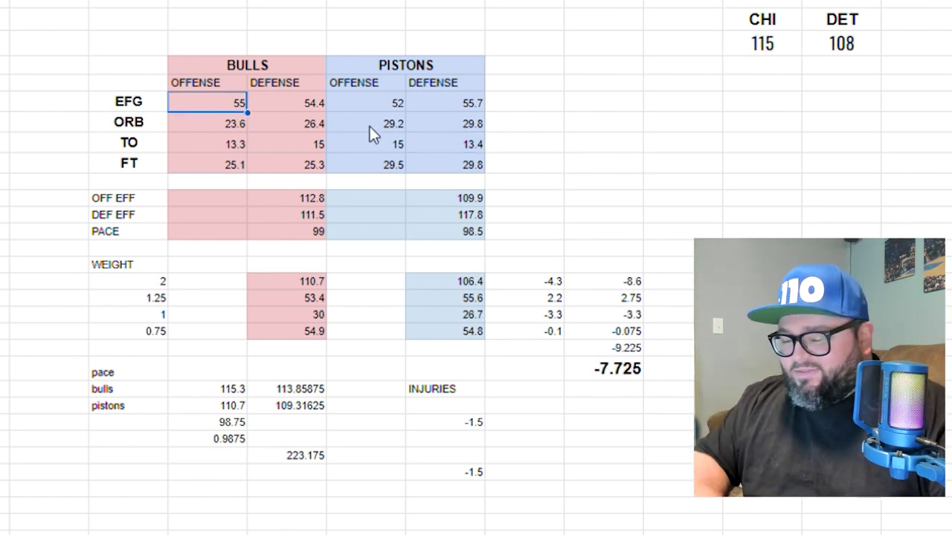
{"action": "type", "text": "65"}
{"action": "key", "text": "Return"}
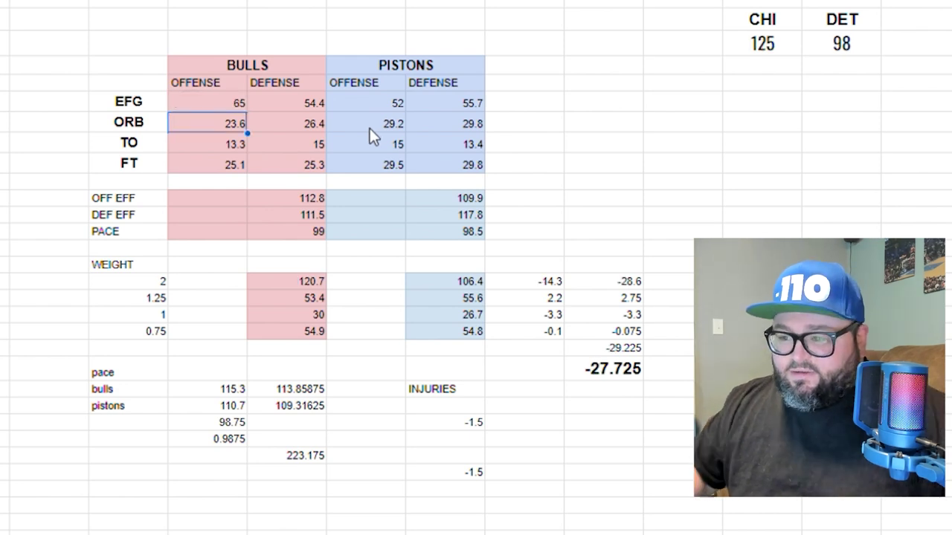
{"action": "left_click", "coordinate": [775, 49]}
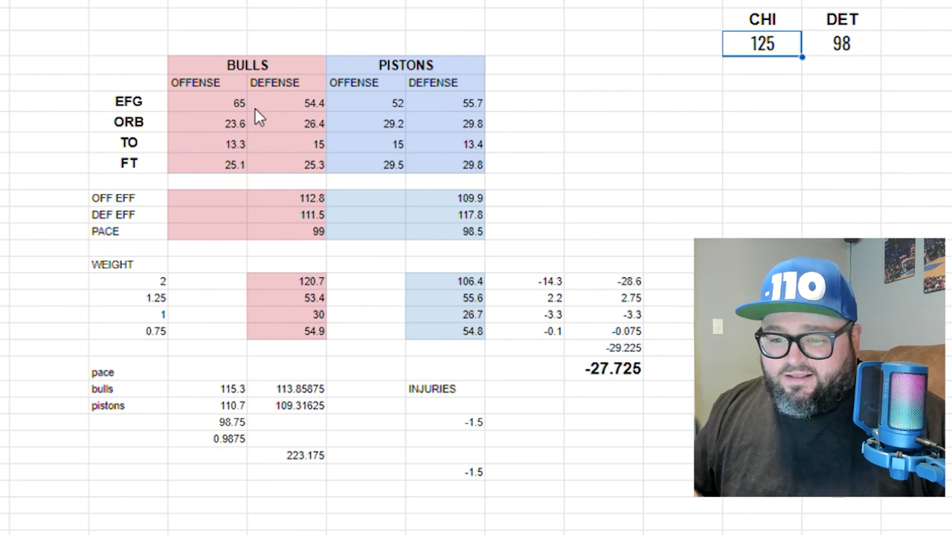
{"action": "key", "text": "ctrl+z"}
{"action": "left_click", "coordinate": [653, 153]}
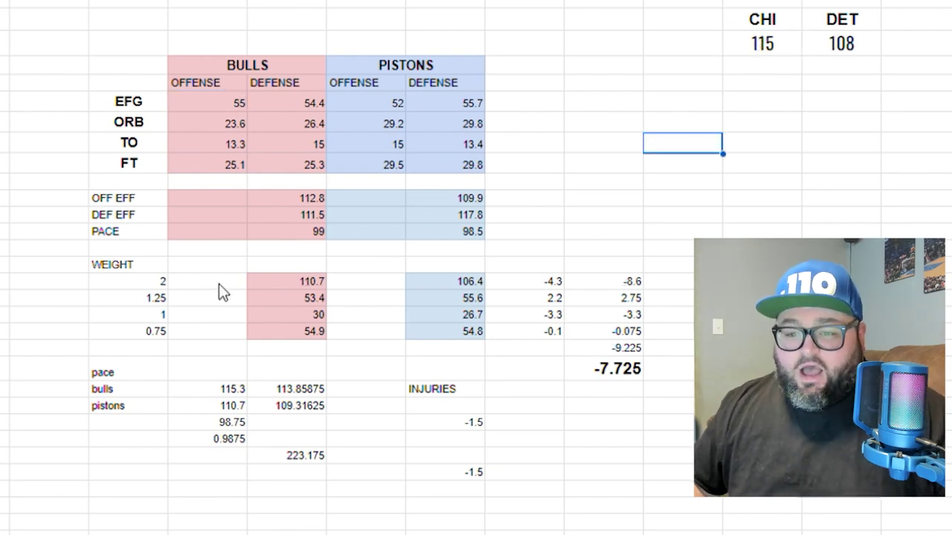
Review the column C weights 2, 1.25, 1 and 0.75.
{"action": "left_click", "coordinate": [149, 282]}
{"action": "left_click", "coordinate": [154, 299]}
{"action": "left_click", "coordinate": [154, 315]}
{"action": "left_click", "coordinate": [152, 331]}
{"action": "left_click", "coordinate": [153, 282]}
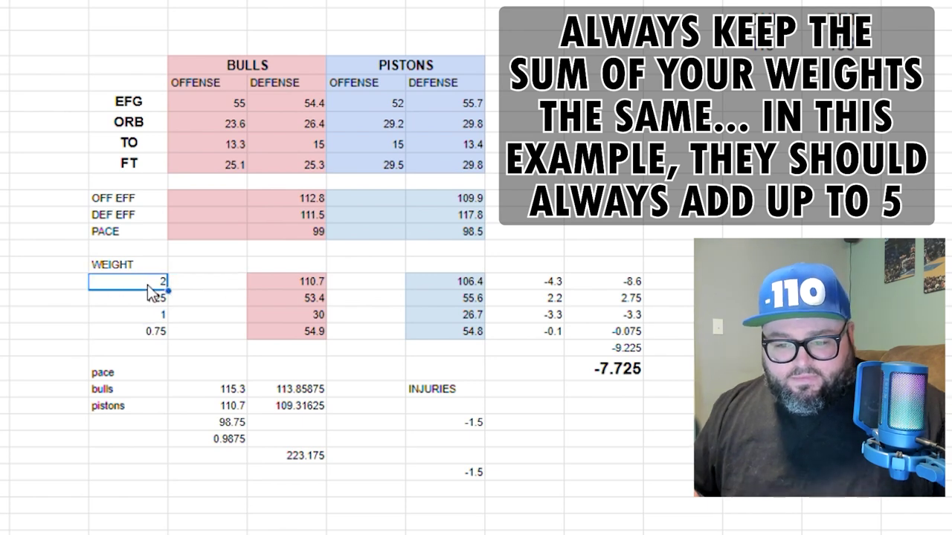
{"action": "key", "text": "Down"}
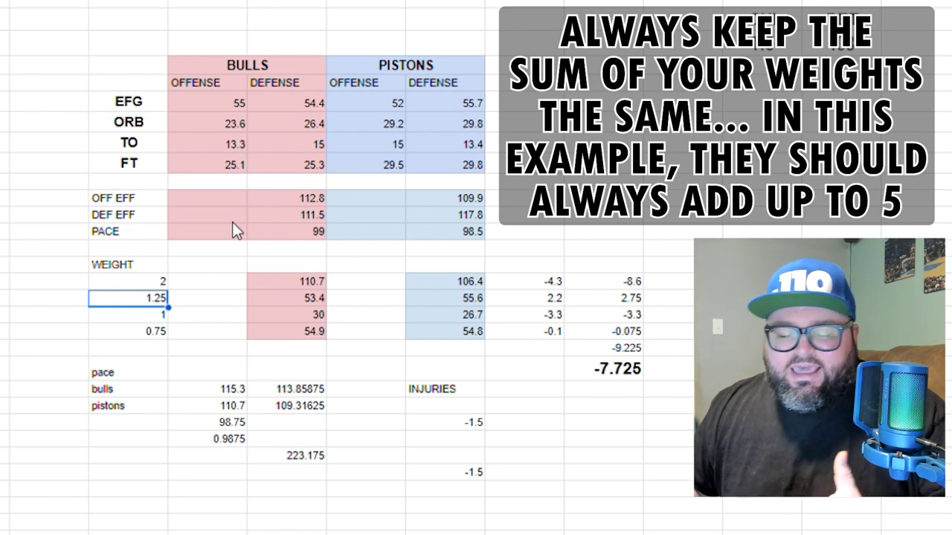
{"action": "left_click", "coordinate": [157, 282]}
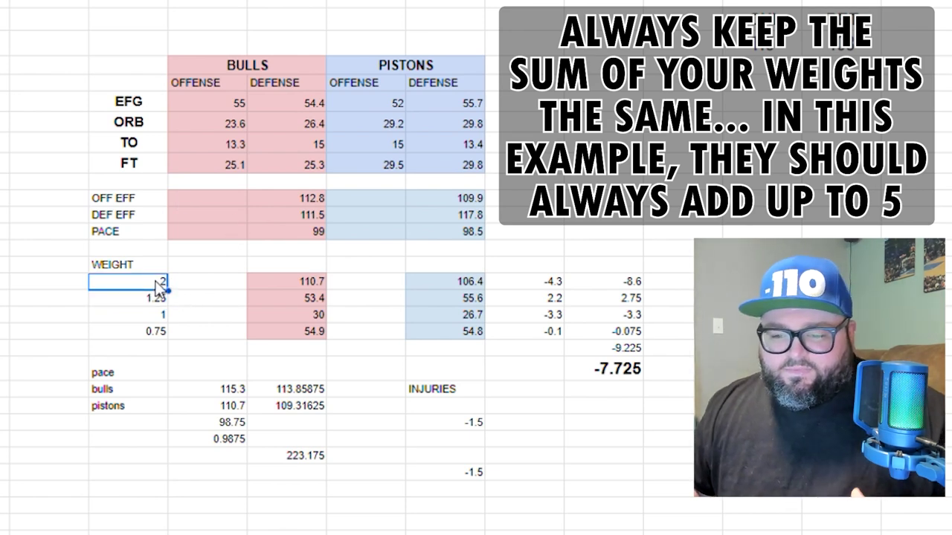
{"action": "left_click", "coordinate": [162, 316]}
{"action": "left_click", "coordinate": [157, 299]}
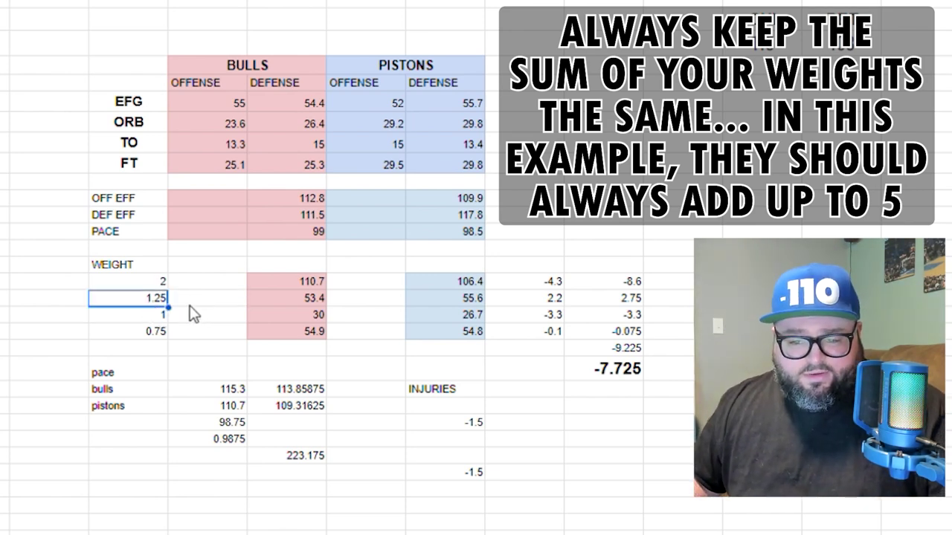
{"action": "type", "text": "2"}
{"action": "type", "text": ".5"}
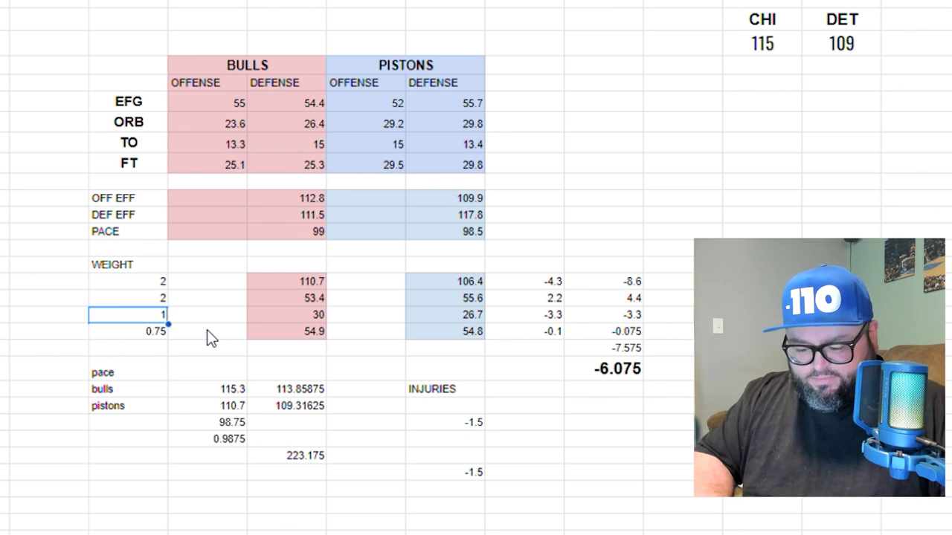
{"action": "key", "text": "Return"}
{"action": "type", "text": ".5"}
{"action": "key", "text": "Return"}
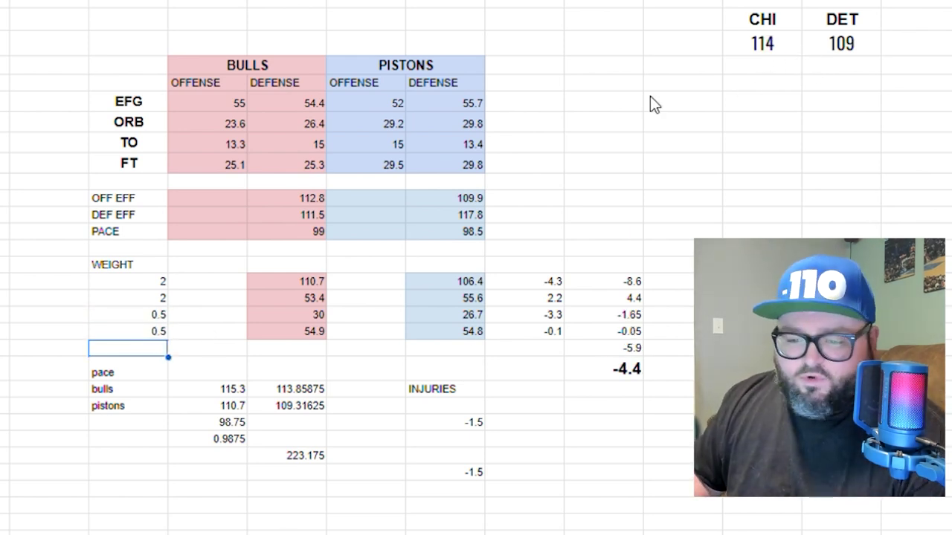
{"action": "key", "text": "Up"}
{"action": "type", "text": ".75"}
{"action": "key", "text": "Up"}
{"action": "type", "text": "1"}
{"action": "key", "text": "Up"}
{"action": "type", "text": "1.25"}
{"action": "key", "text": "Return"}
{"action": "left_click", "coordinate": [732, 148]}
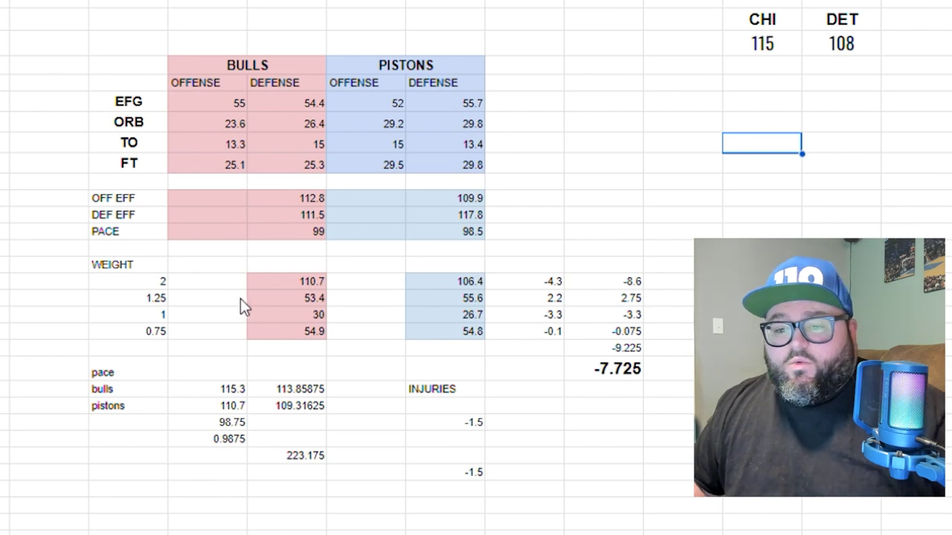
{"action": "left_click", "coordinate": [150, 281]}
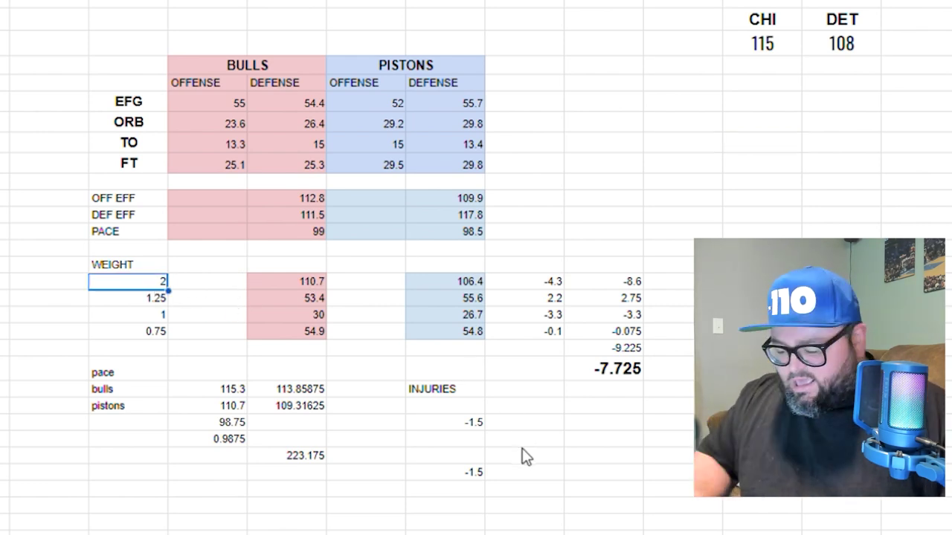
{"action": "type", "text": "1"}
{"action": "key", "text": "Return"}
{"action": "type", "text": "2.25"}
{"action": "key", "text": "Return"}
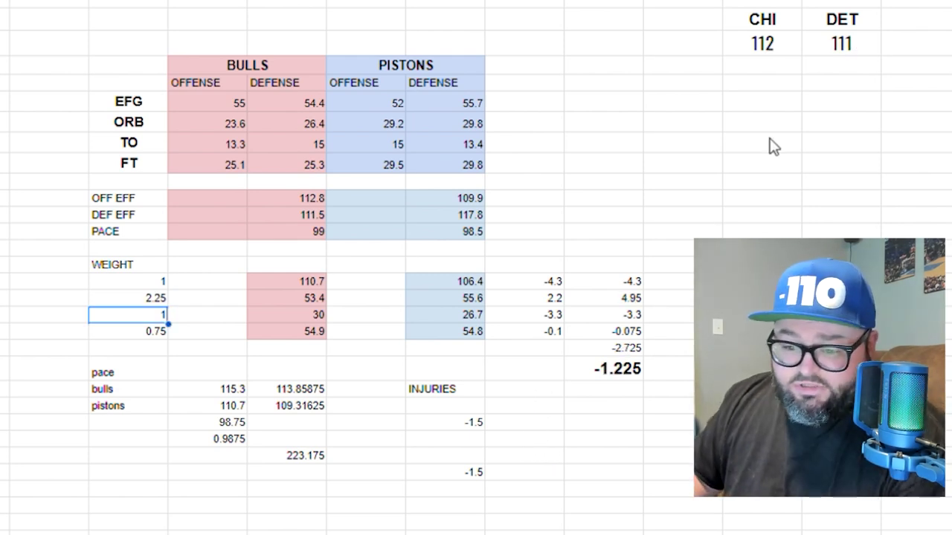
{"action": "left_click", "coordinate": [855, 50]}
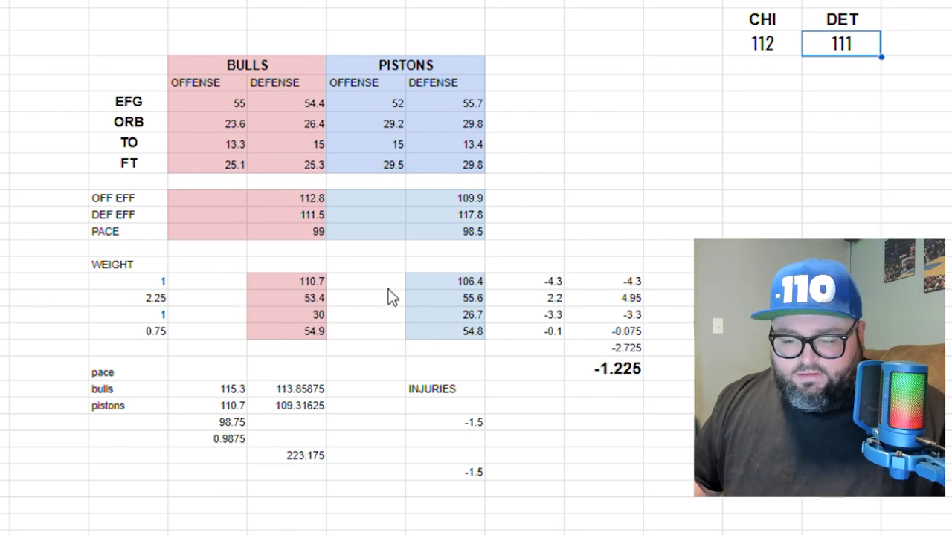
{"action": "key", "text": "ctrl+z"}
{"action": "key", "text": "ctrl+z"}
{"action": "left_click", "coordinate": [505, 149]}
{"action": "left_click", "coordinate": [667, 145]}
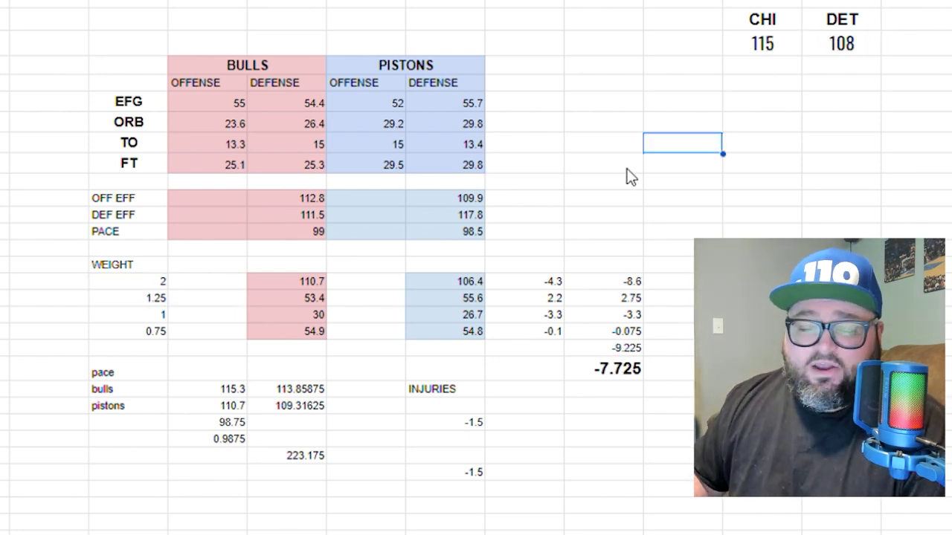
Review the model range and the DET score of 108, then start a new browser tab.
{"action": "left_click_drag", "start_coordinate": [112, 43], "coordinate": [649, 485]}
{"action": "left_click", "coordinate": [762, 490]}
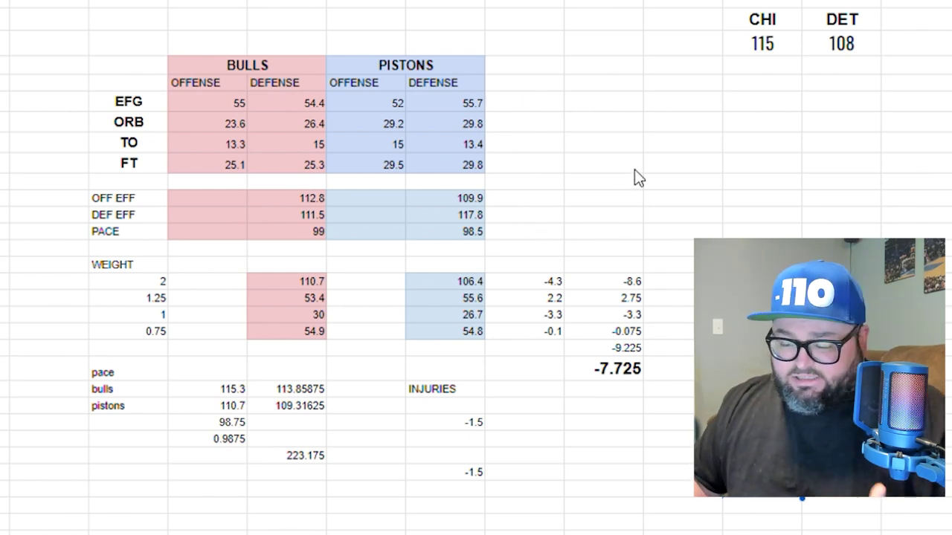
{"action": "left_click", "coordinate": [842, 43]}
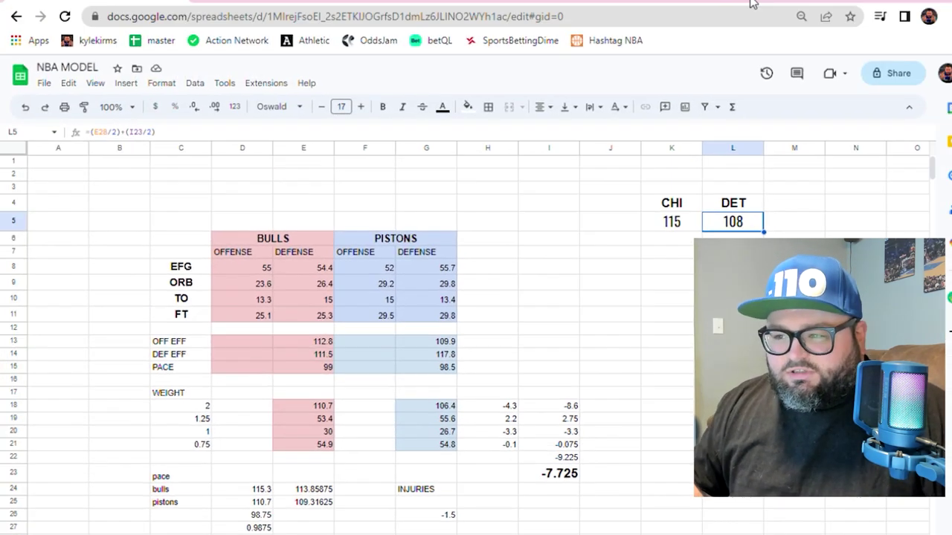
{"action": "key", "text": "ctrl+t"}
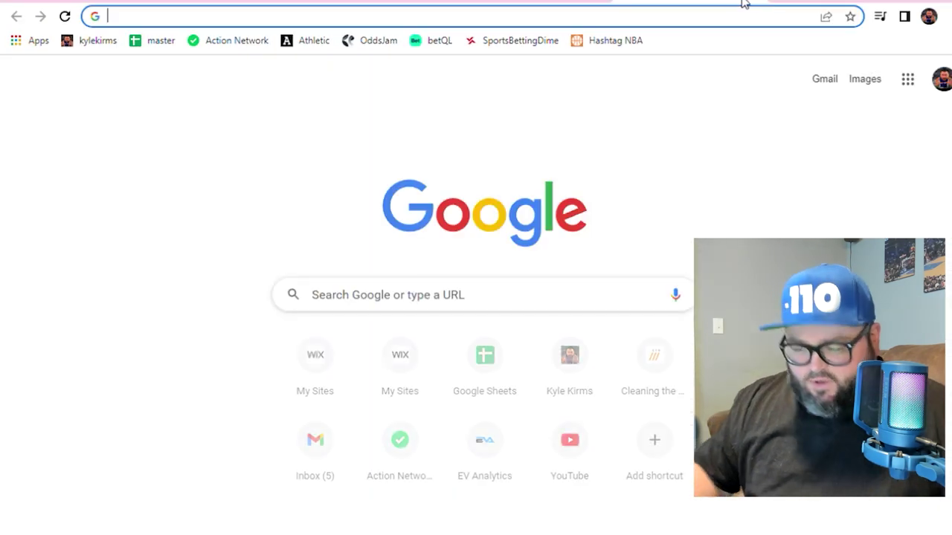
Search 'NBA KEY BETTING NUMBERS' and open Boyd's Bets' NBA key numbers table.
{"action": "type", "text": "NBA KEY BETTI"}
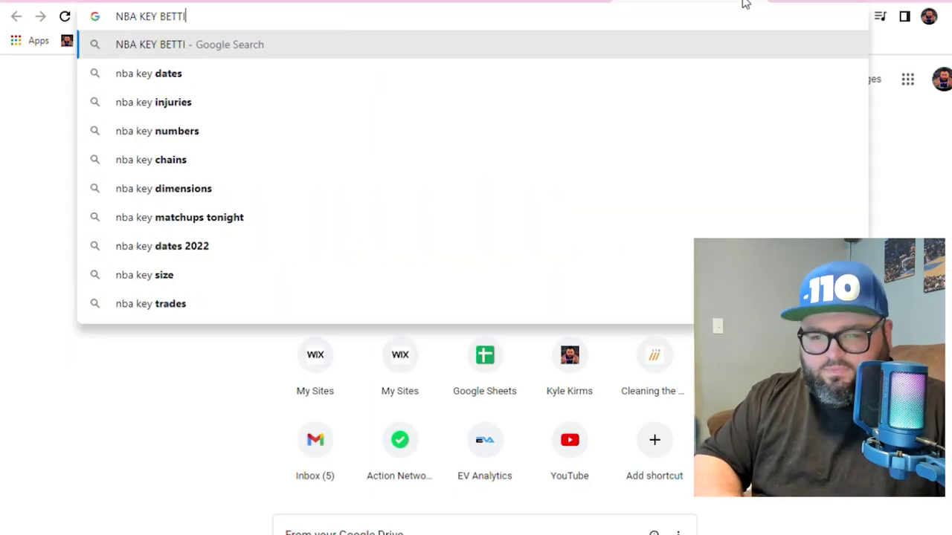
{"action": "type", "text": "NG NUMBERS"}
{"action": "key", "text": "Return"}
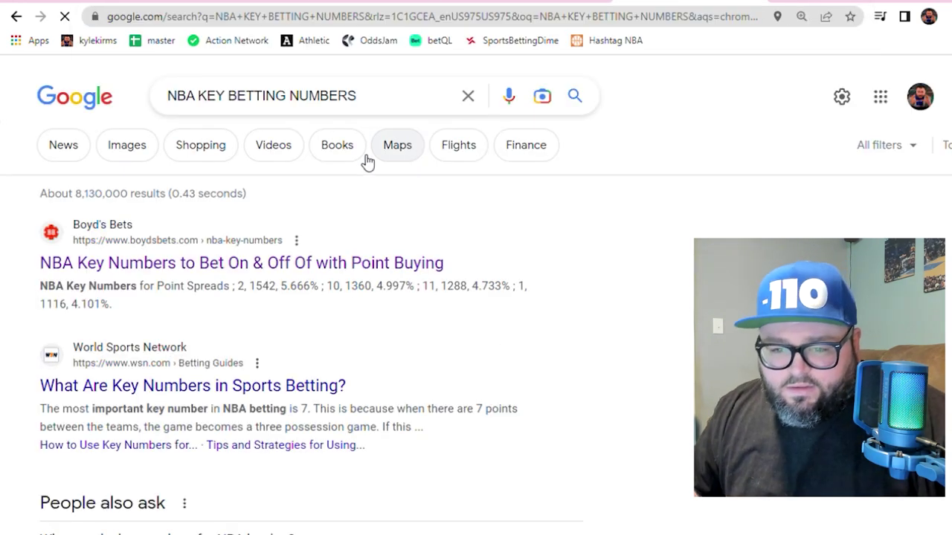
{"action": "left_click", "coordinate": [234, 261]}
{"action": "scroll", "coordinate": [529, 272], "scroll_direction": "down", "scroll_amount": 2}
{"action": "scroll", "coordinate": [404, 163], "scroll_direction": "up", "scroll_amount": 1}
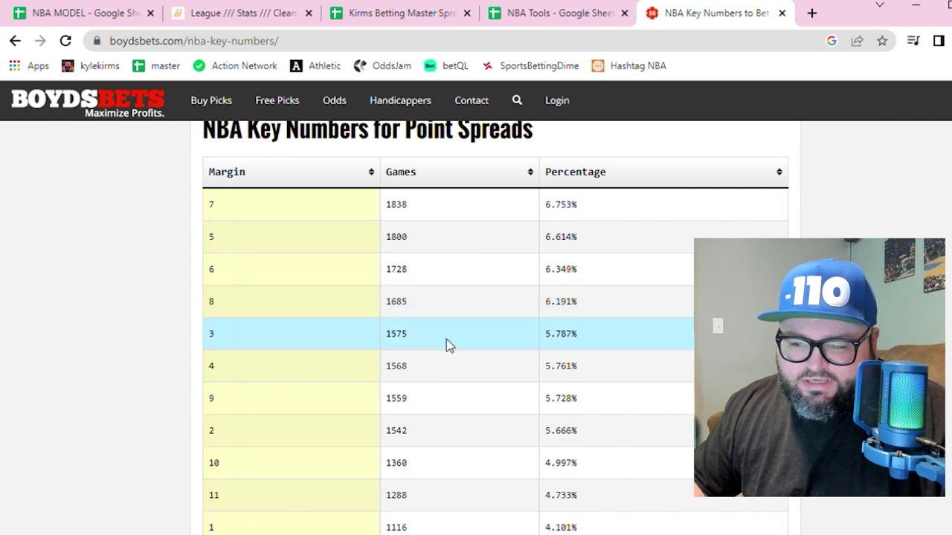
{"action": "scroll", "coordinate": [559, 415], "scroll_direction": "up", "scroll_amount": 3}
{"action": "scroll", "coordinate": [554, 409], "scroll_direction": "down", "scroll_amount": 3}
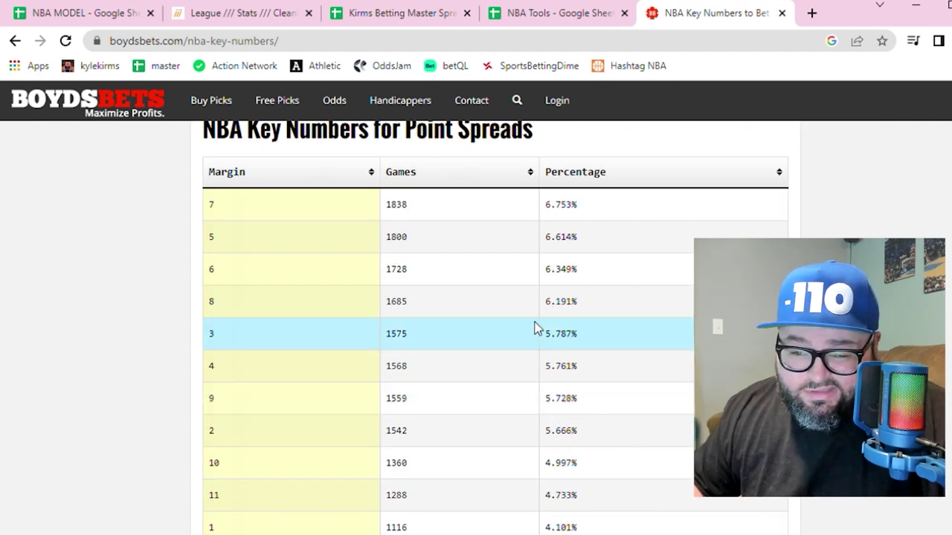
{"action": "scroll", "coordinate": [495, 327], "scroll_direction": "up", "scroll_amount": 2}
{"action": "scroll", "coordinate": [495, 327], "scroll_direction": "down", "scroll_amount": 2}
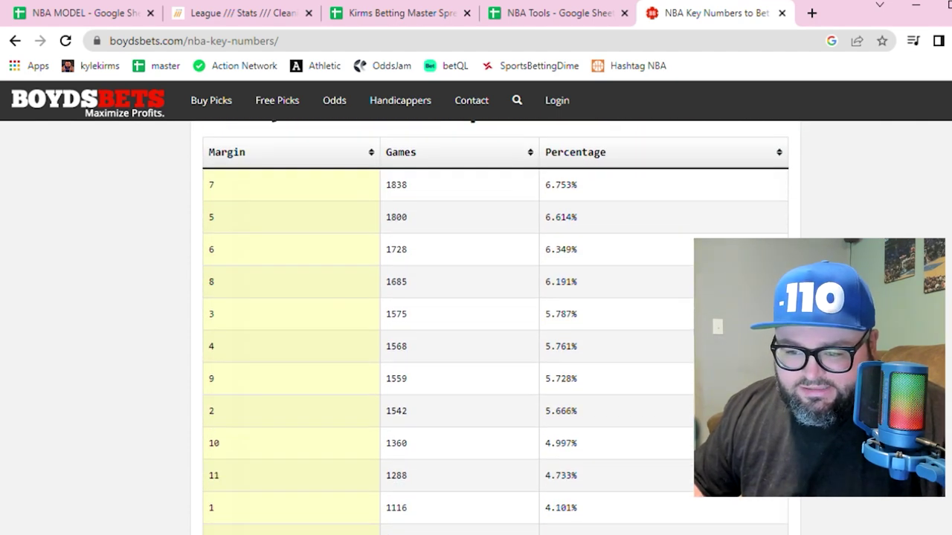
{"action": "scroll", "coordinate": [495, 328], "scroll_direction": "up", "scroll_amount": 1}
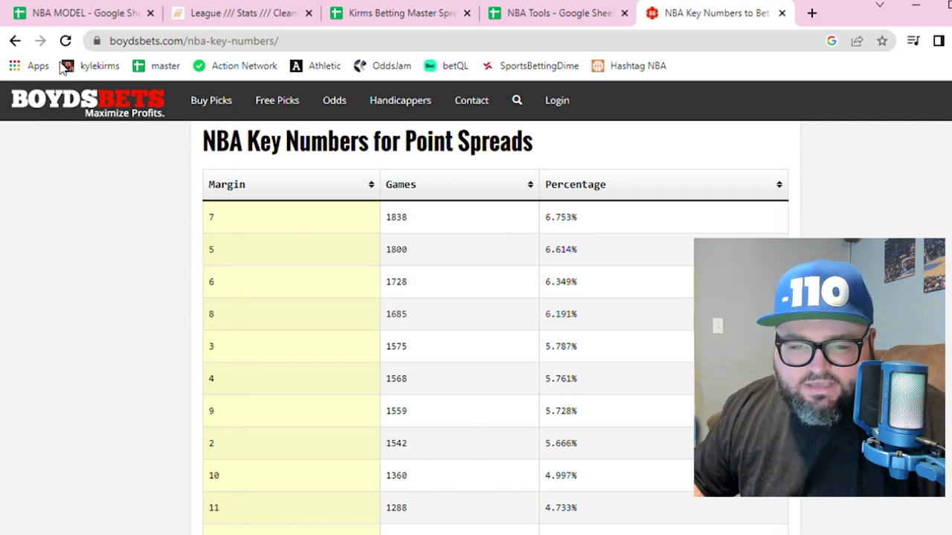
On the NBA MODEL sheet, label the cell beside the projection 'PISTONS 4.5'.
{"action": "left_click", "coordinate": [535, 17]}
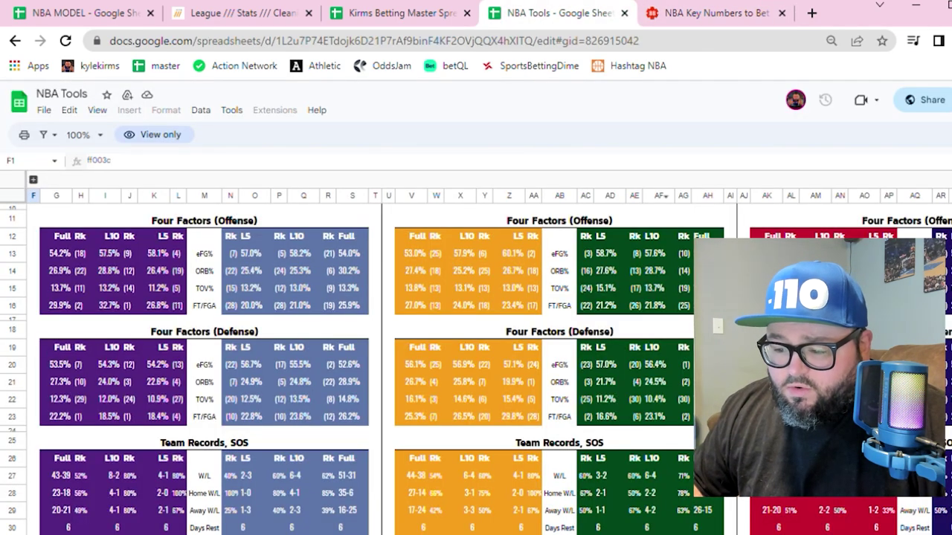
{"action": "left_click", "coordinate": [82, 13]}
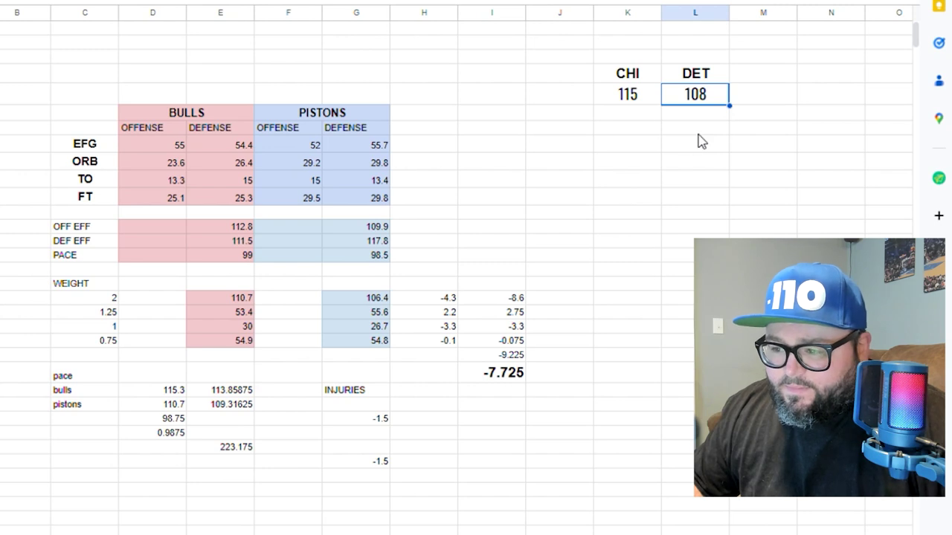
{"action": "left_click", "coordinate": [698, 133]}
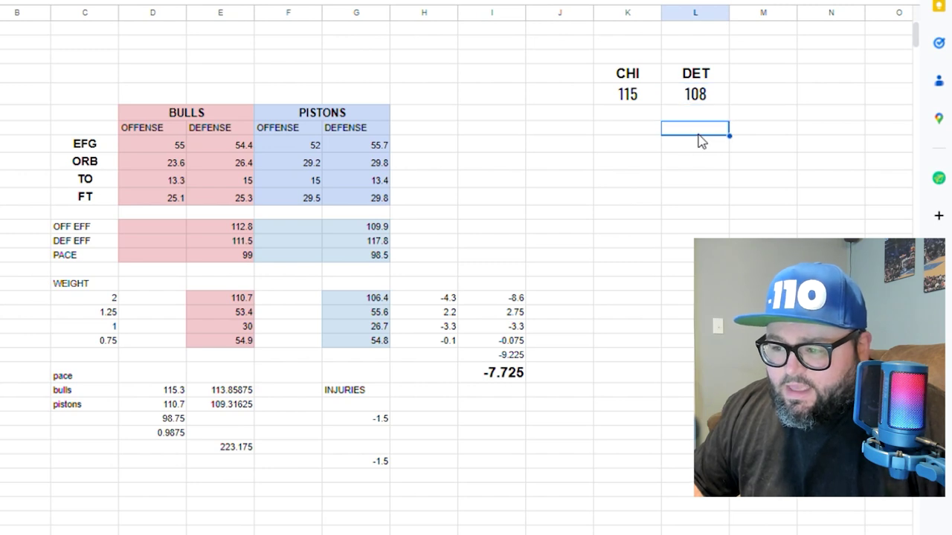
{"action": "left_click", "coordinate": [659, 165]}
{"action": "type", "text": "BULLS"}
{"action": "key", "text": "BackSpace"}
{"action": "key", "text": "BackSpace"}
{"action": "key", "text": "BackSpace"}
{"action": "key", "text": "BackSpace"}
{"action": "key", "text": "BackSpace"}
{"action": "type", "text": "PISTONS 4.5"}
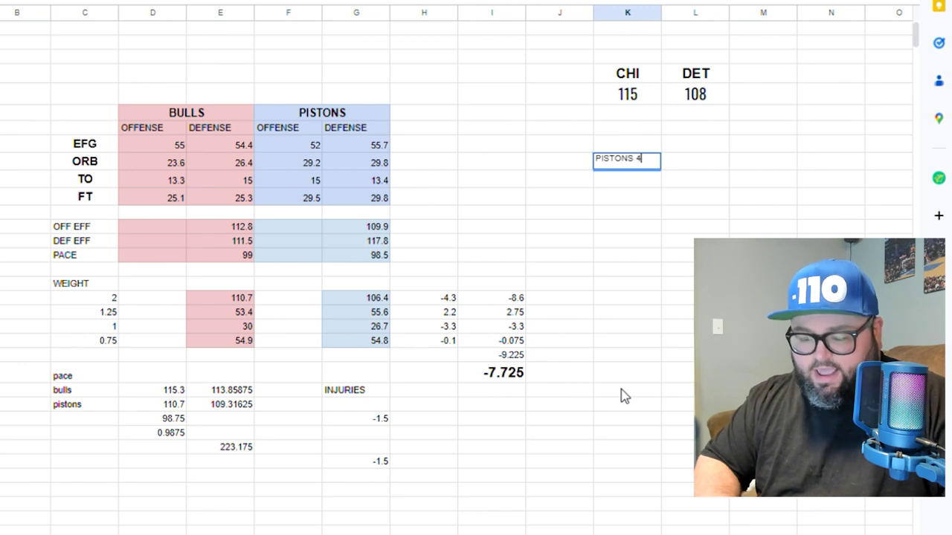
{"action": "key", "text": "Return"}
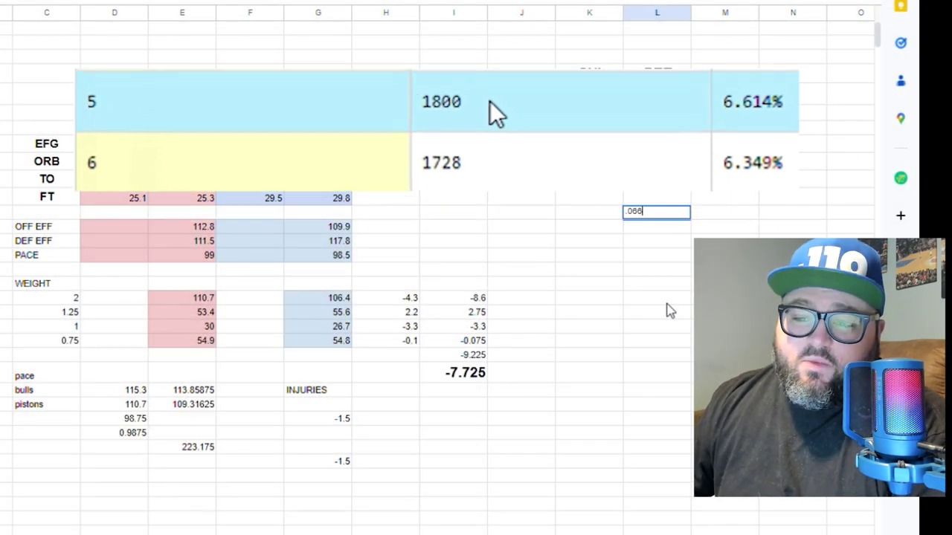
Enter key-number probabilities 0.066 and 0.064 and sum them with =L14+L15 to 0.13.
{"action": "key", "text": "Return"}
{"action": "type", "text": ".064"}
{"action": "key", "text": "Return"}
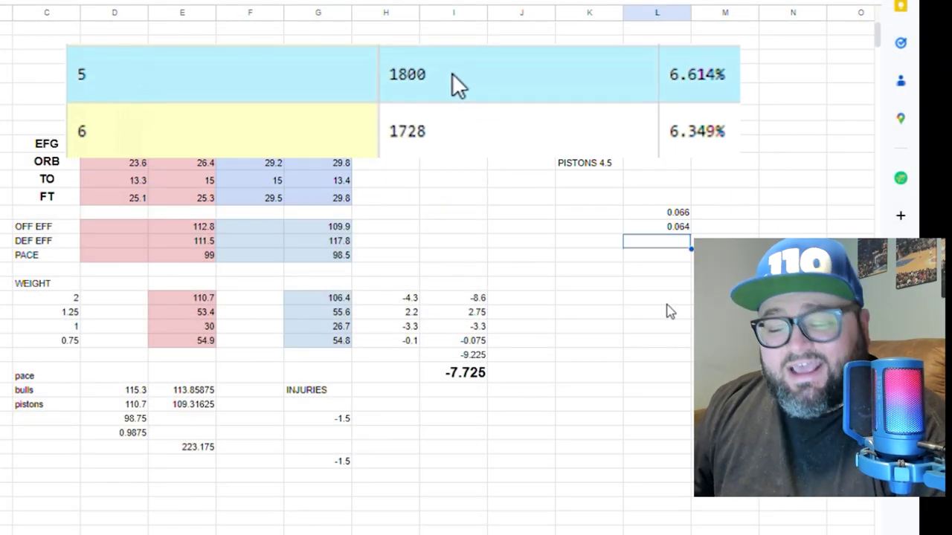
{"action": "type", "text": "=L14+L15"}
{"action": "key", "text": "Return"}
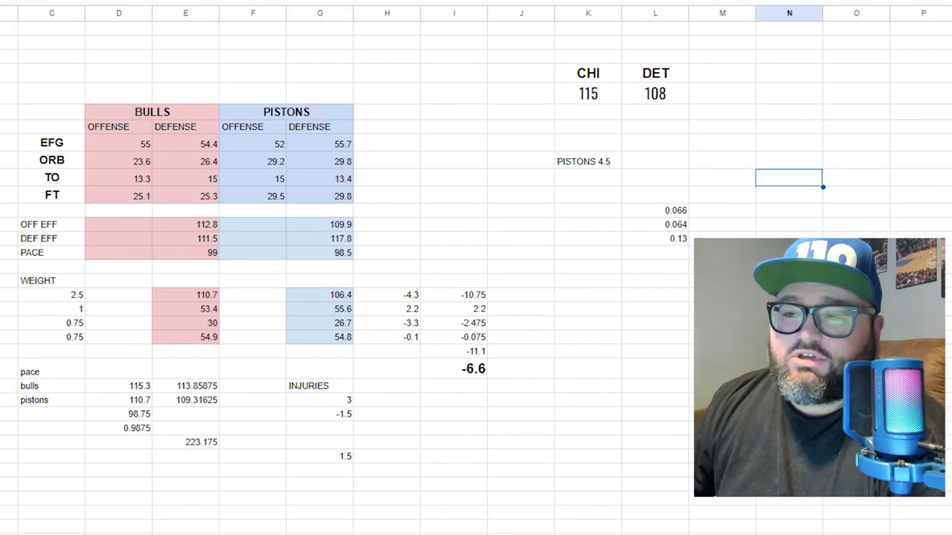
{"action": "left_click", "coordinate": [673, 240]}
{"action": "key", "text": "Right"}
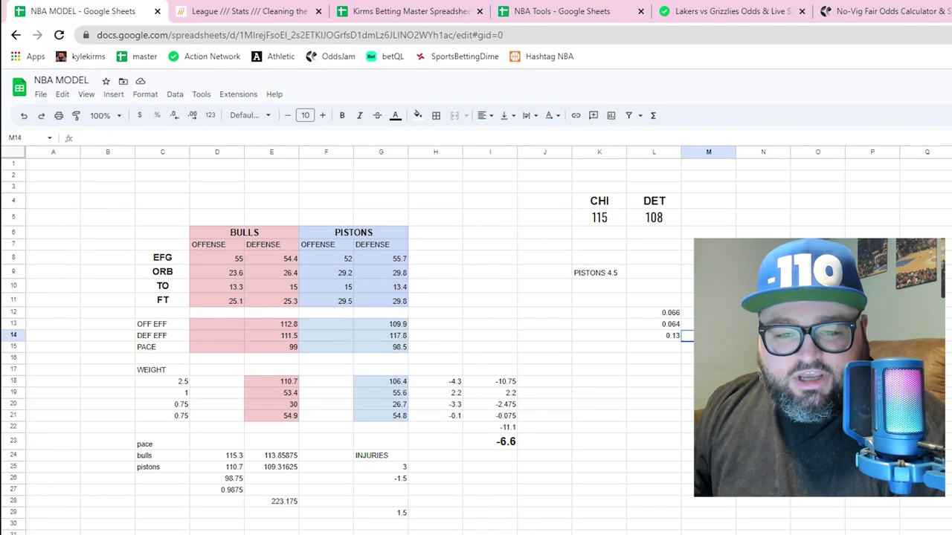
{"action": "left_click", "coordinate": [873, 9]}
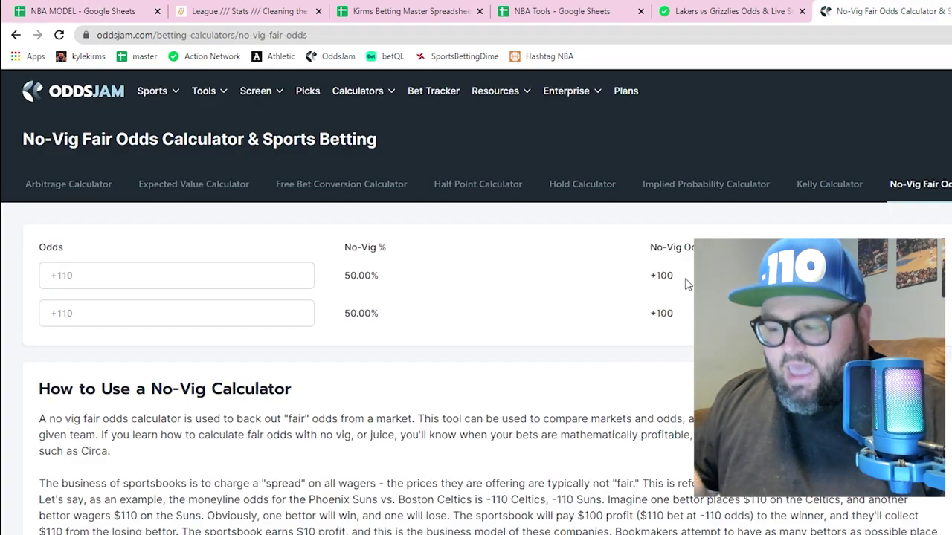
Pair -195 with 160 in the No-Vig calculator, yielding 63.22% and 36.78%.
{"action": "left_click", "coordinate": [276, 286]}
{"action": "type", "text": "-195"}
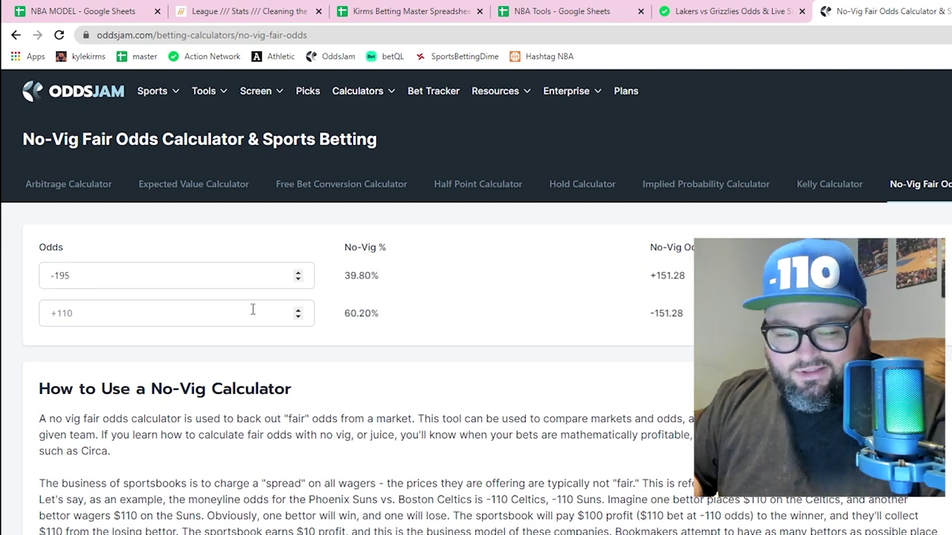
{"action": "type", "text": "1"}
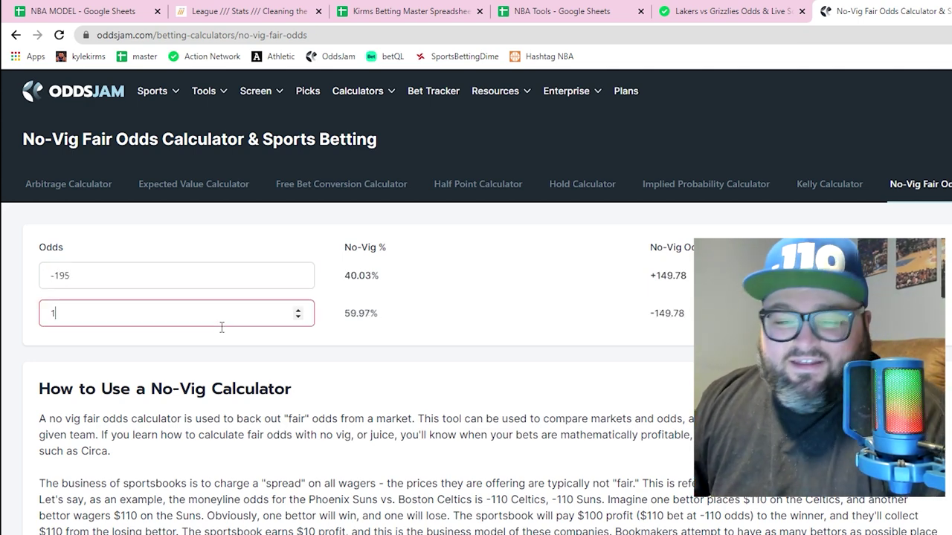
{"action": "type", "text": "60"}
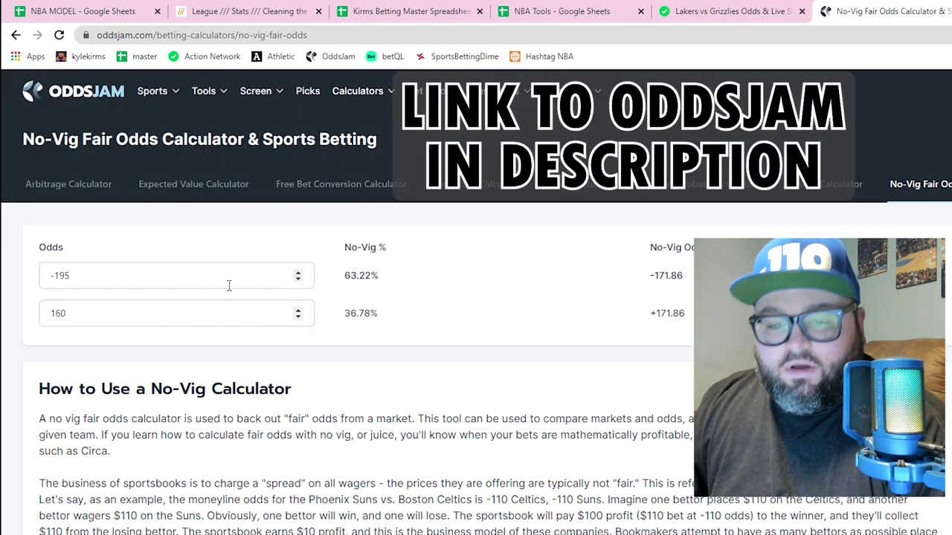
{"action": "left_click", "coordinate": [365, 281]}
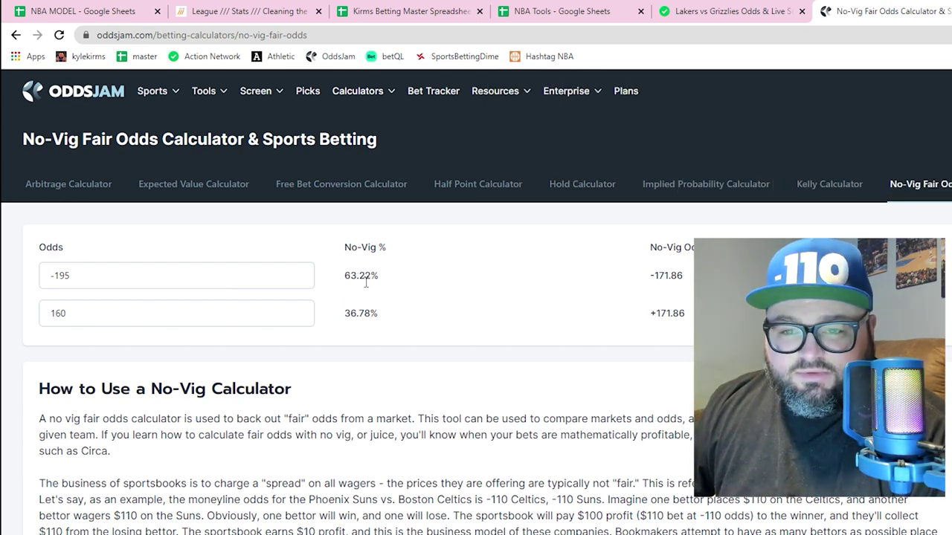
{"action": "left_click", "coordinate": [572, 11]}
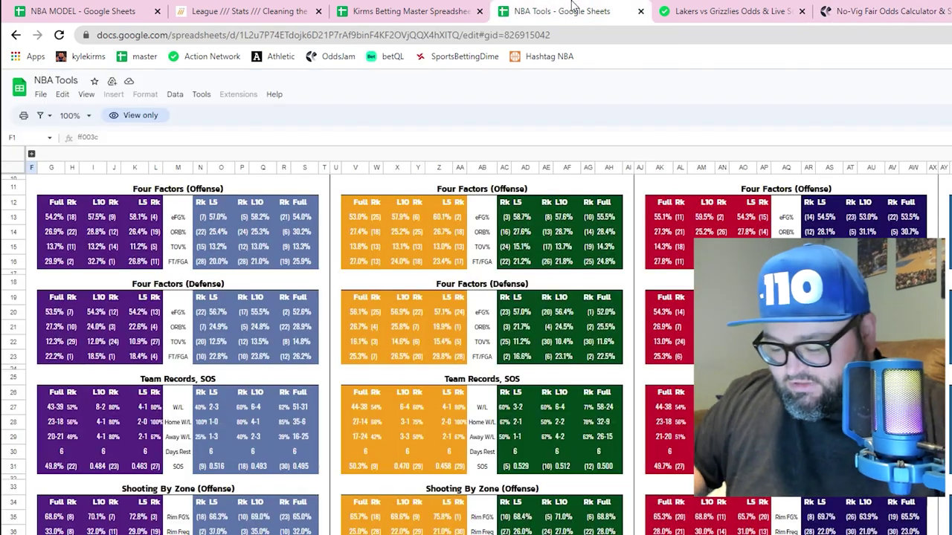
Back on the NBA MODEL sheet, enter =.63 in M12.
{"action": "left_click", "coordinate": [423, 6]}
{"action": "left_click", "coordinate": [82, 11]}
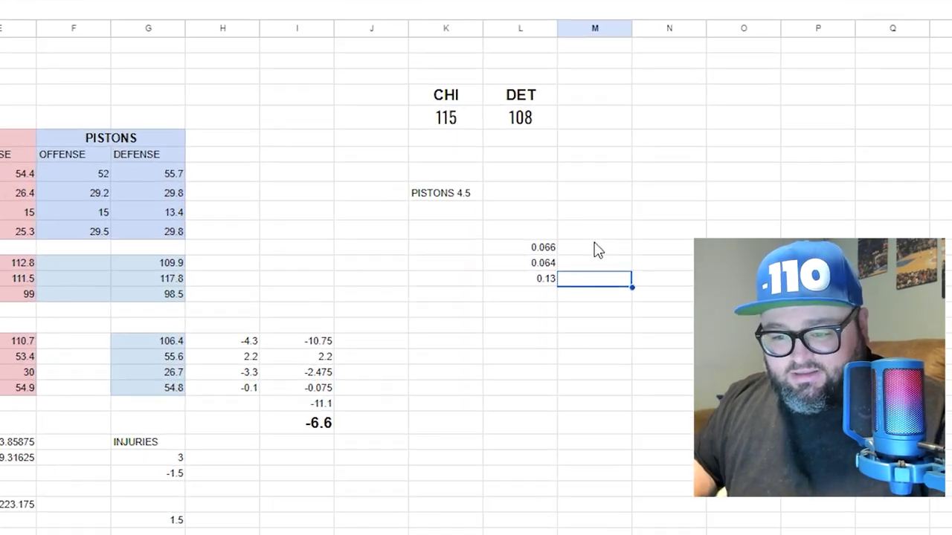
{"action": "type", "text": "=.6"}
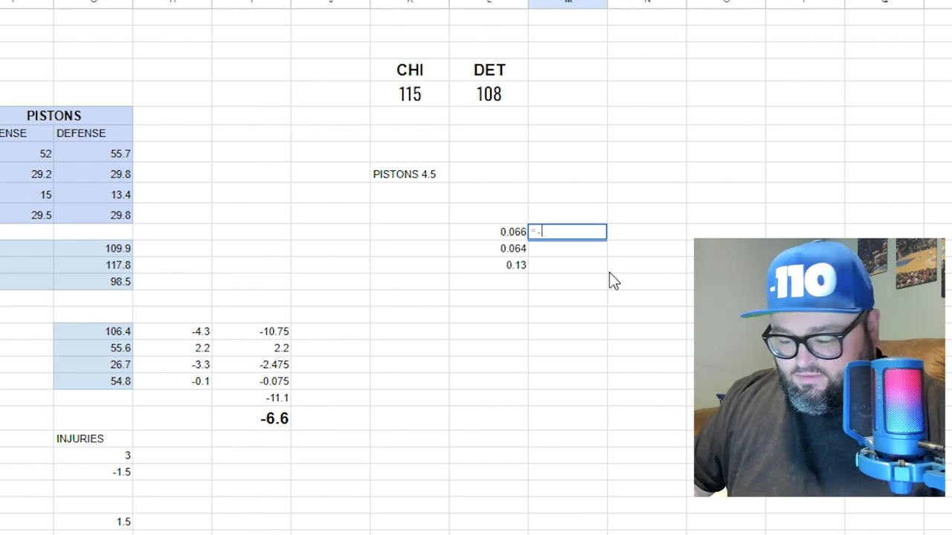
{"action": "type", "text": "3"}
{"action": "key", "text": "Return"}
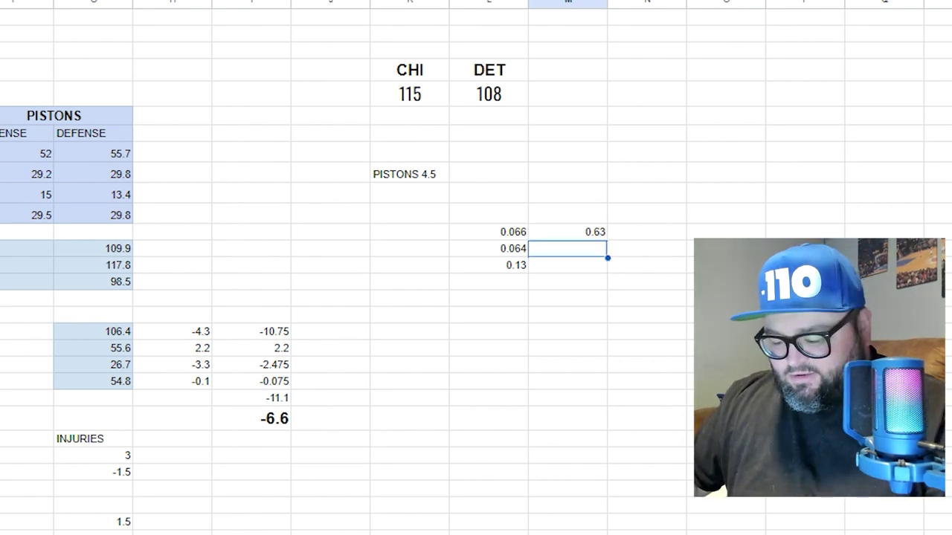
Enter =M12*L12 in N12 and =M12*L13 in N13, giving 0.04158 and 0.04032.
{"action": "left_click", "coordinate": [682, 253]}
{"action": "key", "text": "Up"}
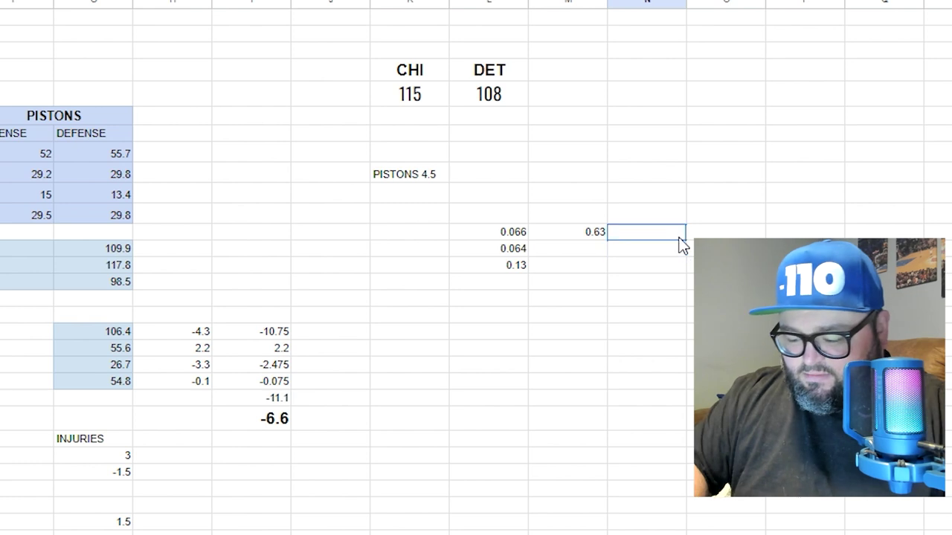
{"action": "type", "text": "="}
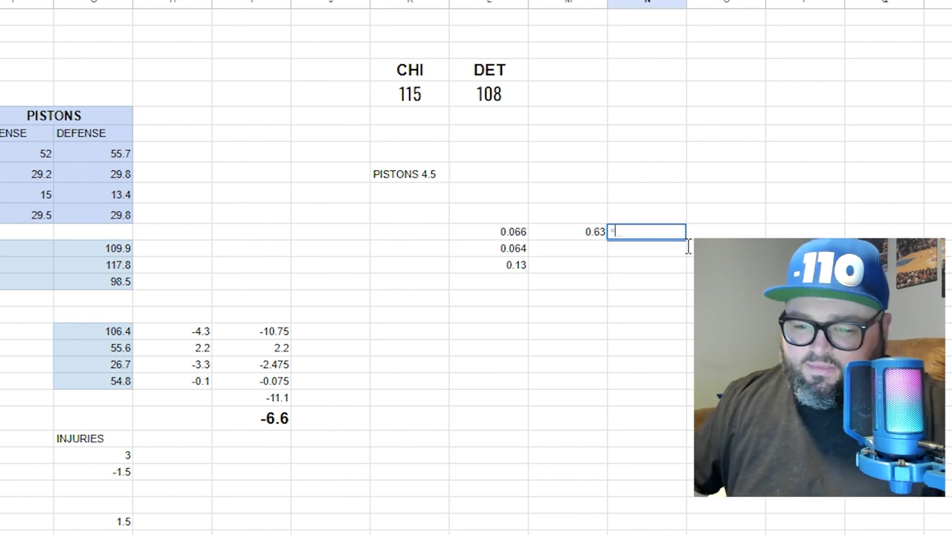
{"action": "left_click", "coordinate": [595, 235]}
{"action": "type", "text": "*"}
{"action": "left_click", "coordinate": [513, 235]}
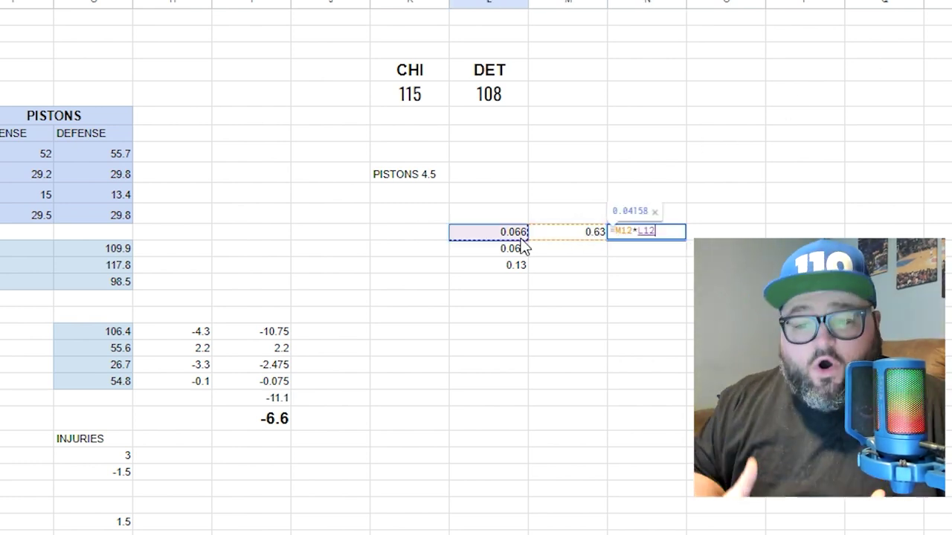
{"action": "key", "text": "Return"}
{"action": "type", "text": "="}
{"action": "left_click", "coordinate": [593, 233]}
{"action": "type", "text": "*"}
{"action": "left_click", "coordinate": [516, 251]}
{"action": "key", "text": "Return"}
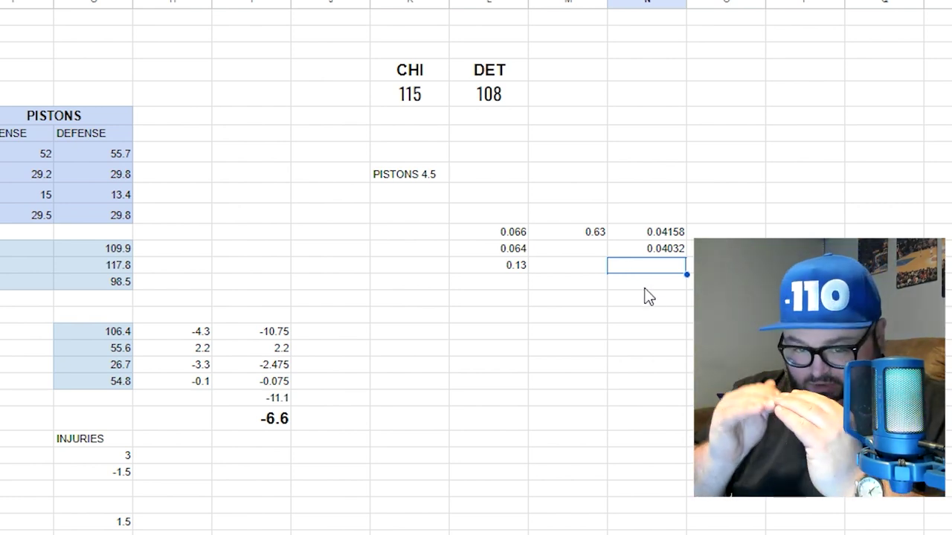
Total them in N14 with =SUM(N12:N13), giving 0.0819.
{"action": "left_click", "coordinate": [646, 287]}
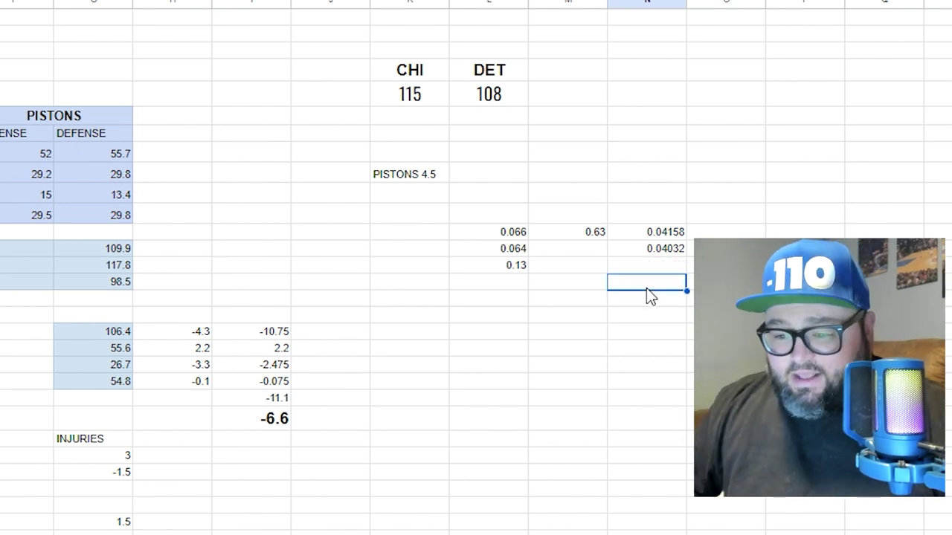
{"action": "type", "text": "=sum("}
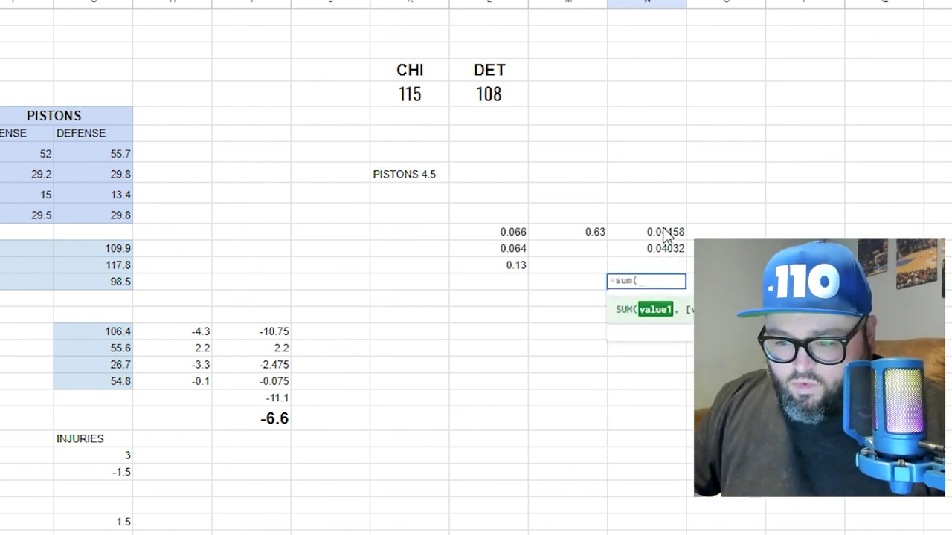
{"action": "left_click_drag", "start_coordinate": [664, 234], "coordinate": [667, 255]}
{"action": "type", "text": ")"}
{"action": "key", "text": "Return"}
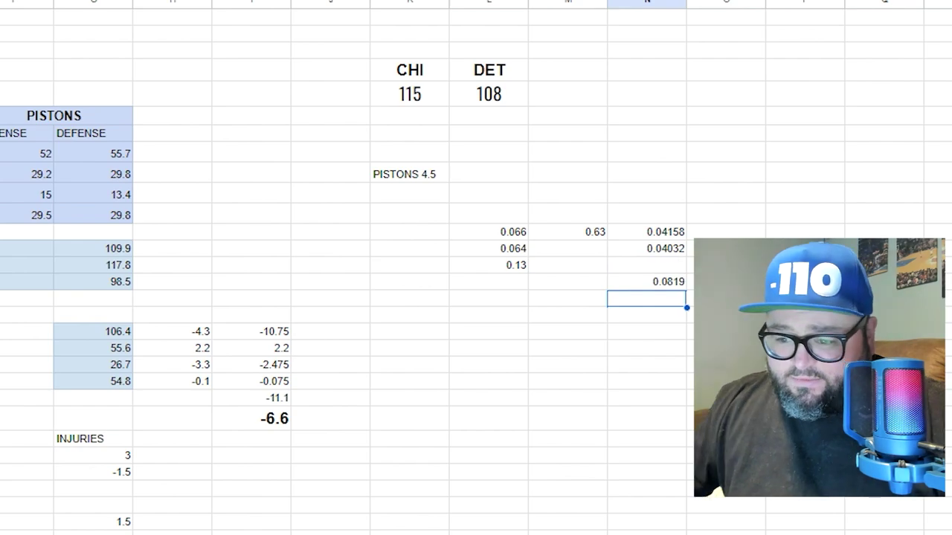
{"action": "key", "text": "Up"}
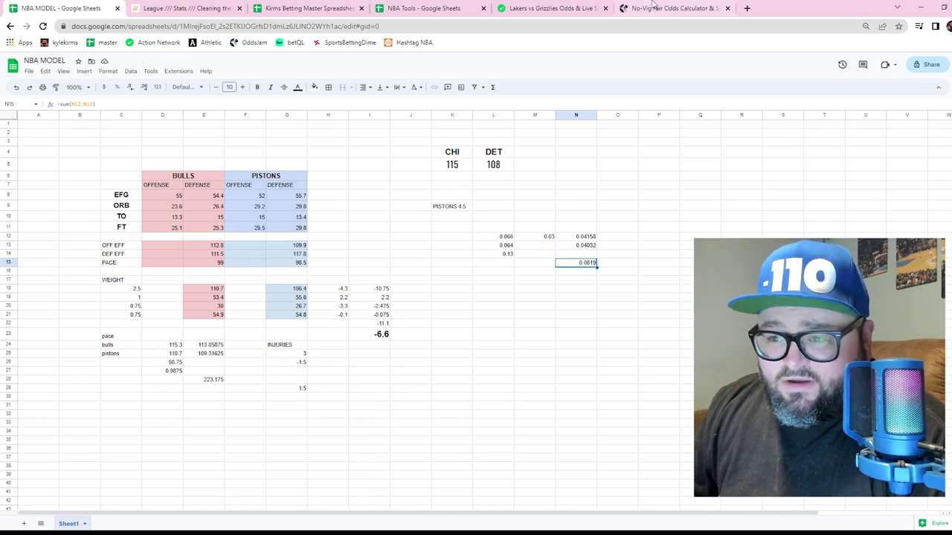
In OddsJam's Expected Value Calculator, enter -110 odds, 58.19% win probability and a 1000 wager.
{"action": "left_click", "coordinate": [653, 6]}
{"action": "mouse_move", "coordinate": [272, 73]}
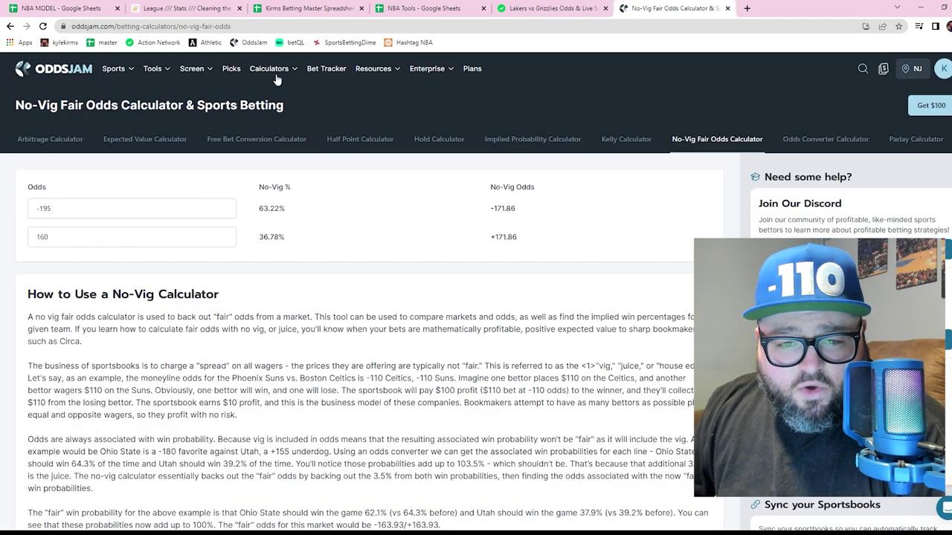
{"action": "left_click", "coordinate": [286, 119]}
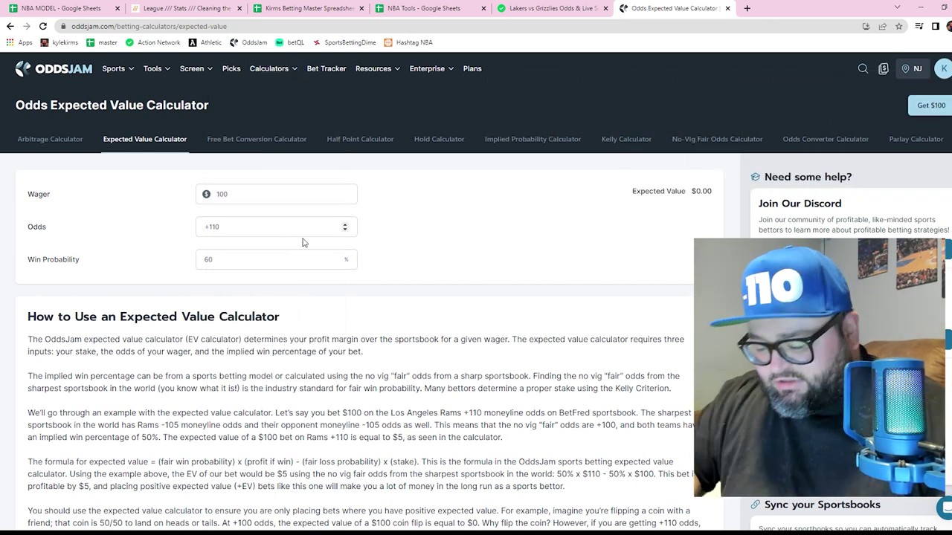
{"action": "type", "text": "-110"}
{"action": "left_click", "coordinate": [297, 203]}
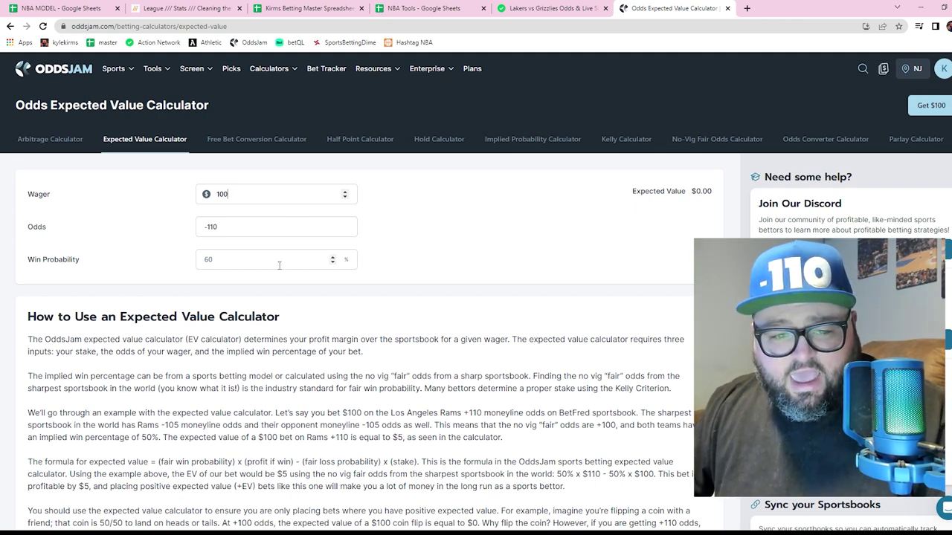
{"action": "type", "text": "58"}
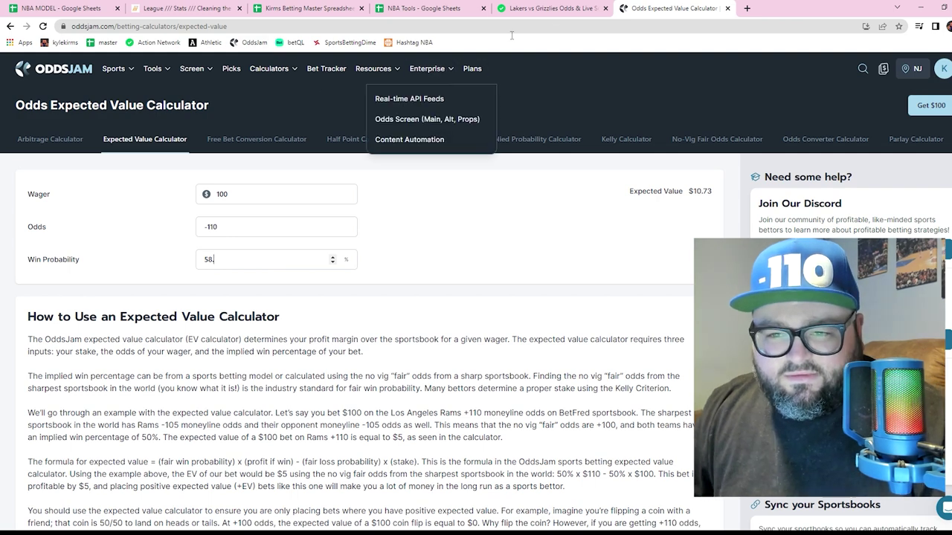
{"action": "left_click", "coordinate": [67, 8]}
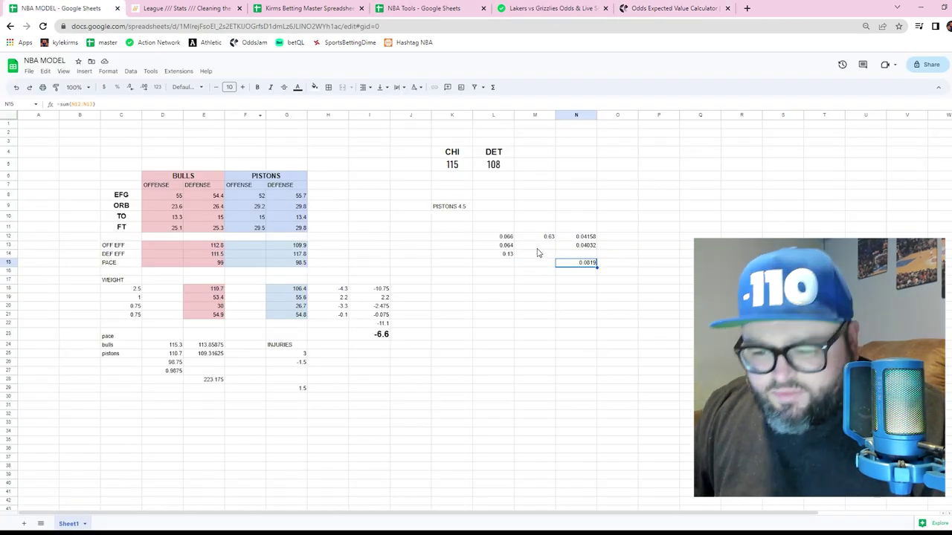
{"action": "left_click", "coordinate": [669, 9]}
{"action": "type", "text": ".19"}
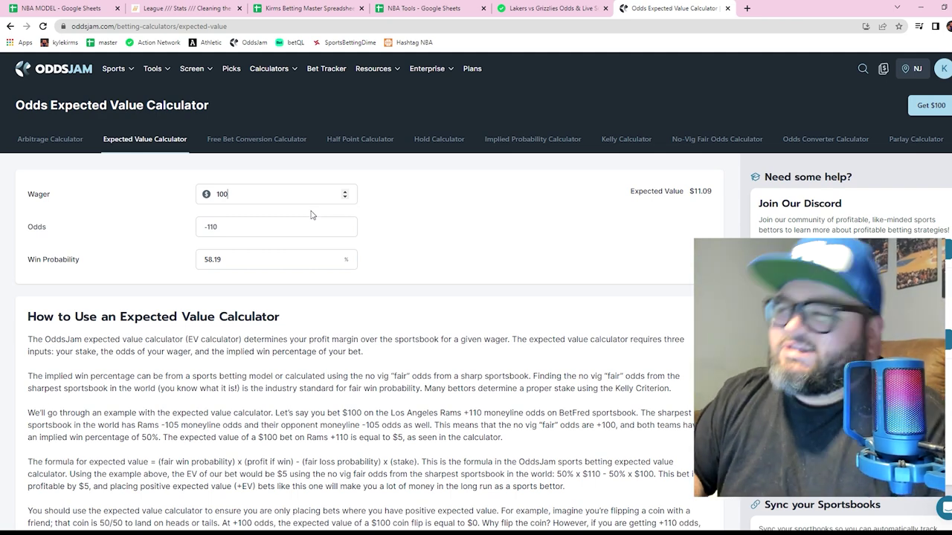
{"action": "type", "text": "0"}
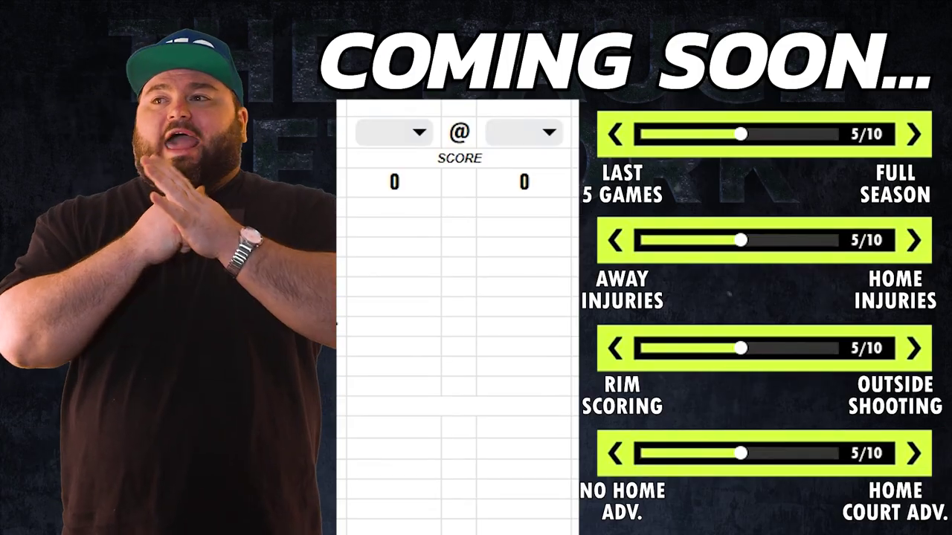
Pick LAL as the away team and MEM as home in the promo model.
{"action": "left_click", "coordinate": [419, 131]}
{"action": "left_click", "coordinate": [401, 530]}
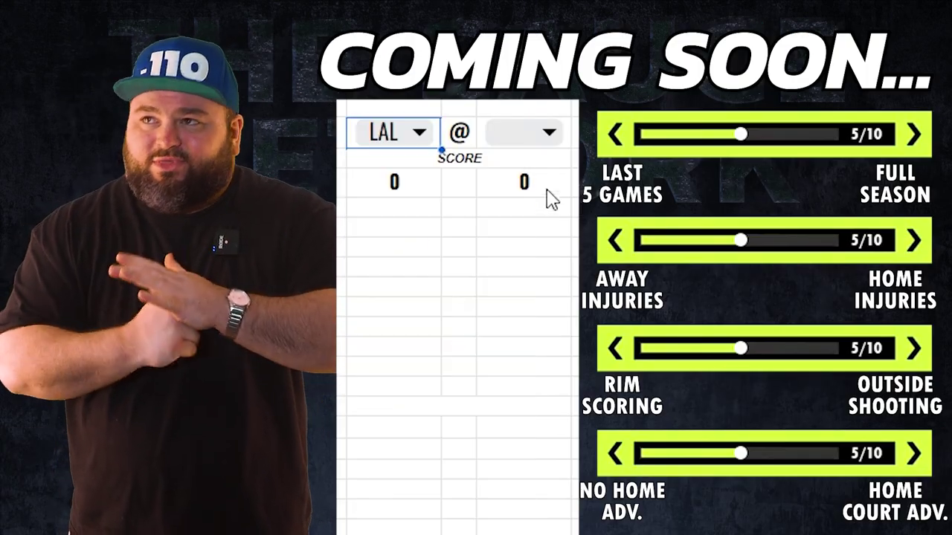
{"action": "left_click", "coordinate": [551, 133]}
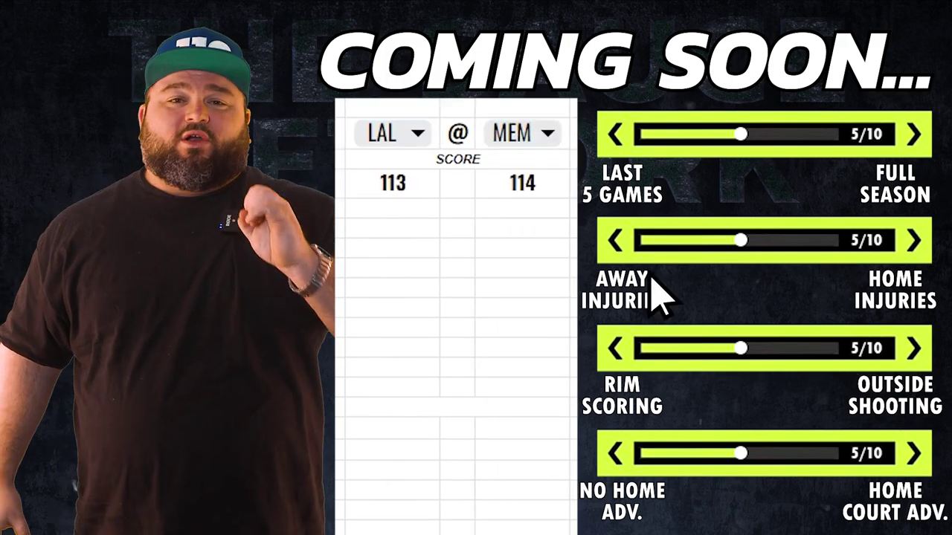
Shift weightings toward full season, rim scoring 2/10 and home advantage 1/10.
{"action": "left_click_drag", "start_coordinate": [776, 138], "coordinate": [739, 144]}
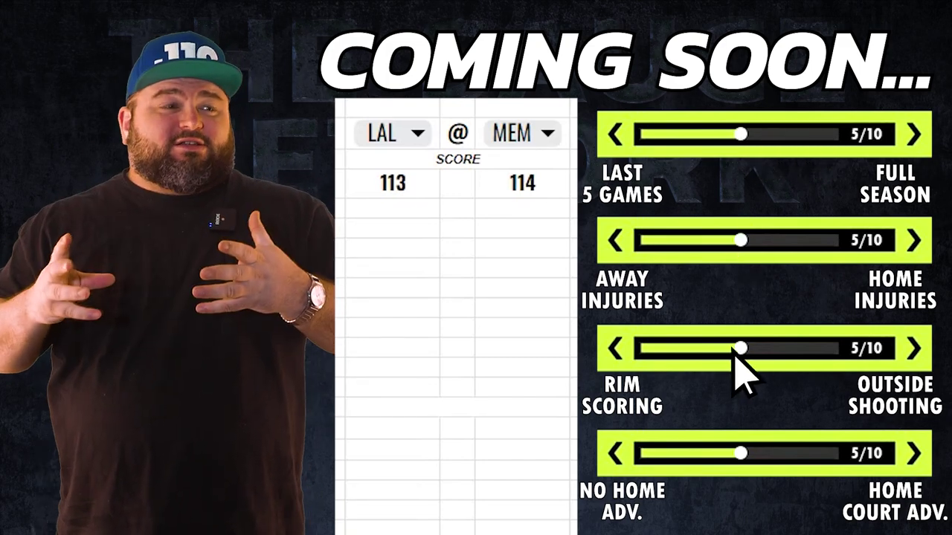
{"action": "left_click_drag", "start_coordinate": [698, 350], "coordinate": [682, 352]}
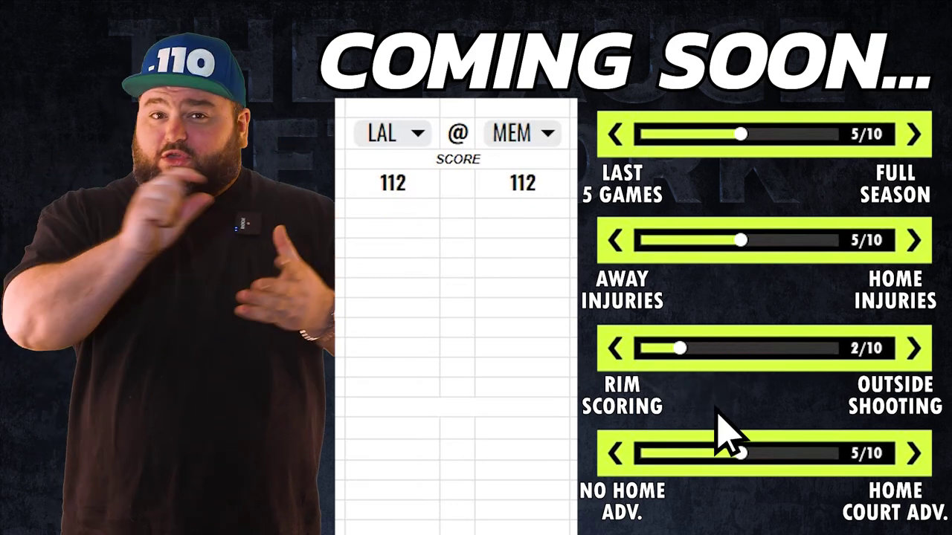
{"action": "left_click_drag", "start_coordinate": [771, 454], "coordinate": [799, 452]}
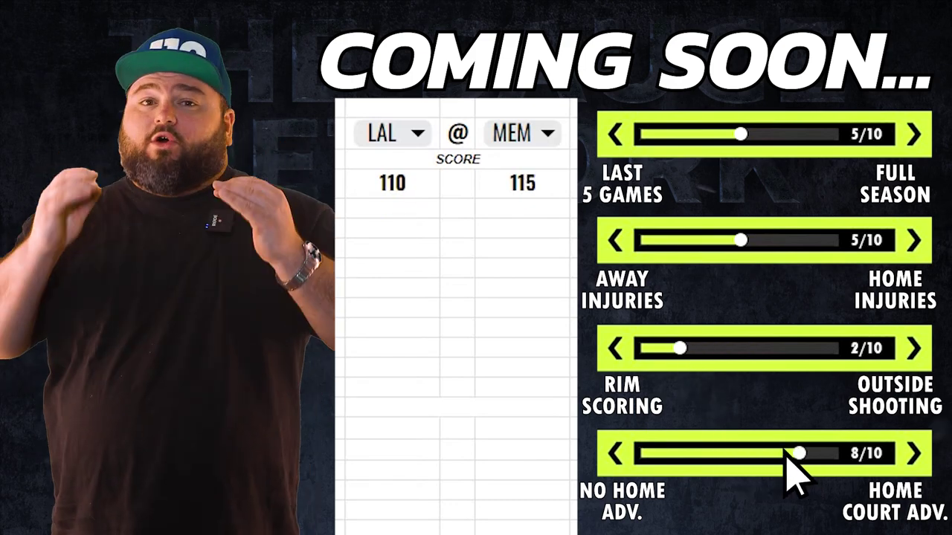
{"action": "left_click", "coordinate": [659, 454]}
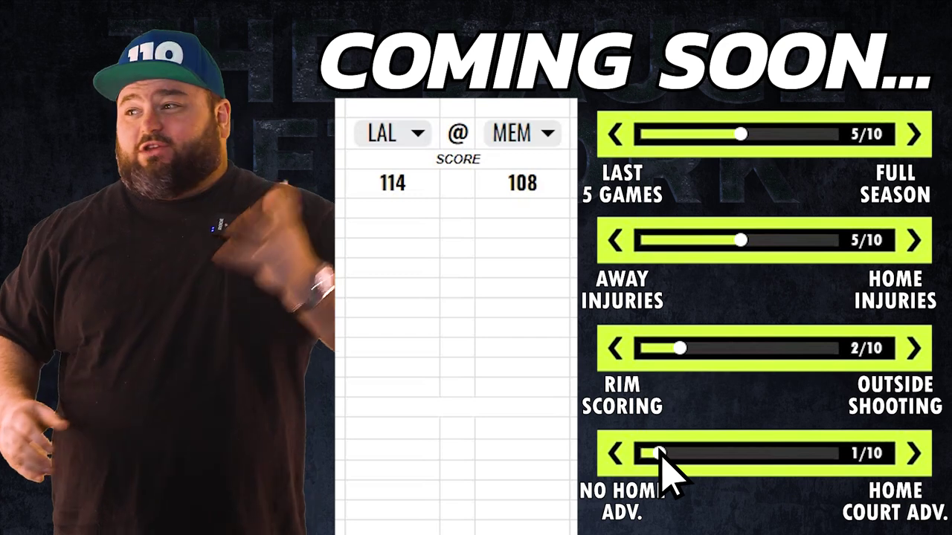